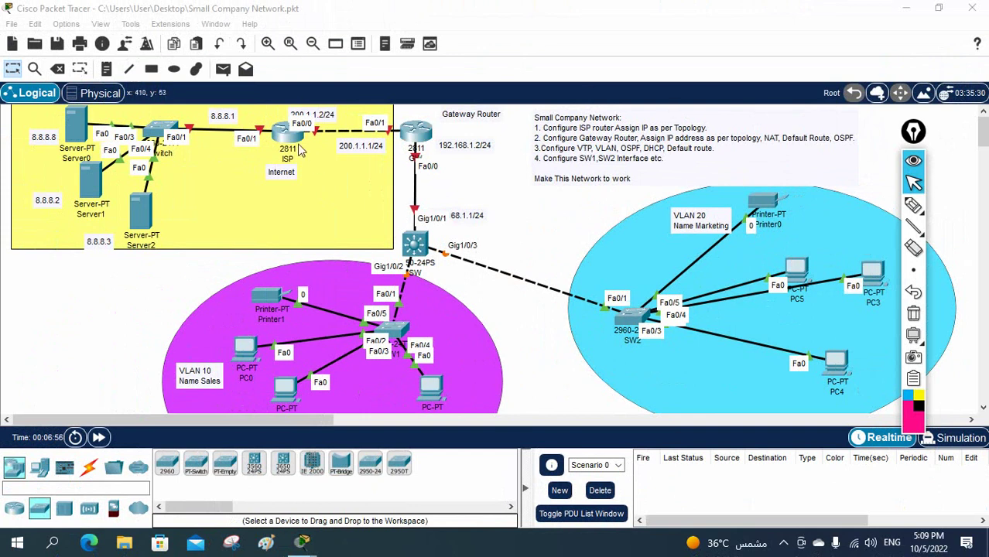
Open the ISP router's command line in an enlarged window beside the topology and decline the initial configuration dialog
click(300, 149)
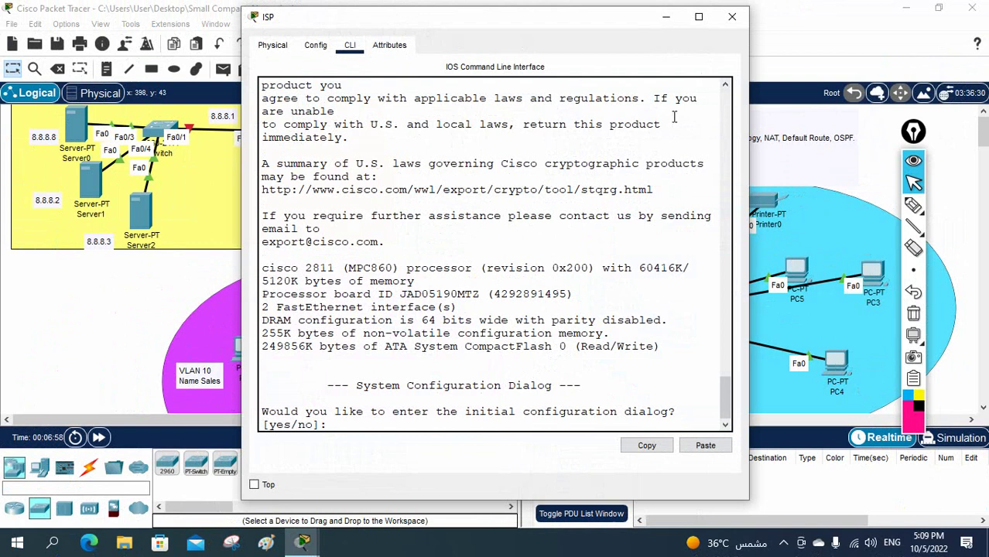
drag(748, 132, 983, 132)
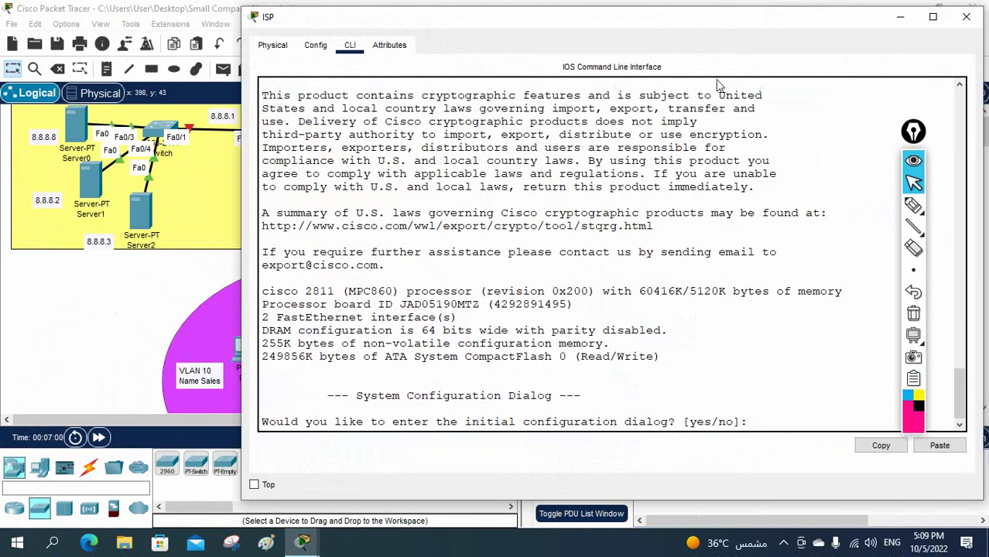
drag(646, 24, 719, 28)
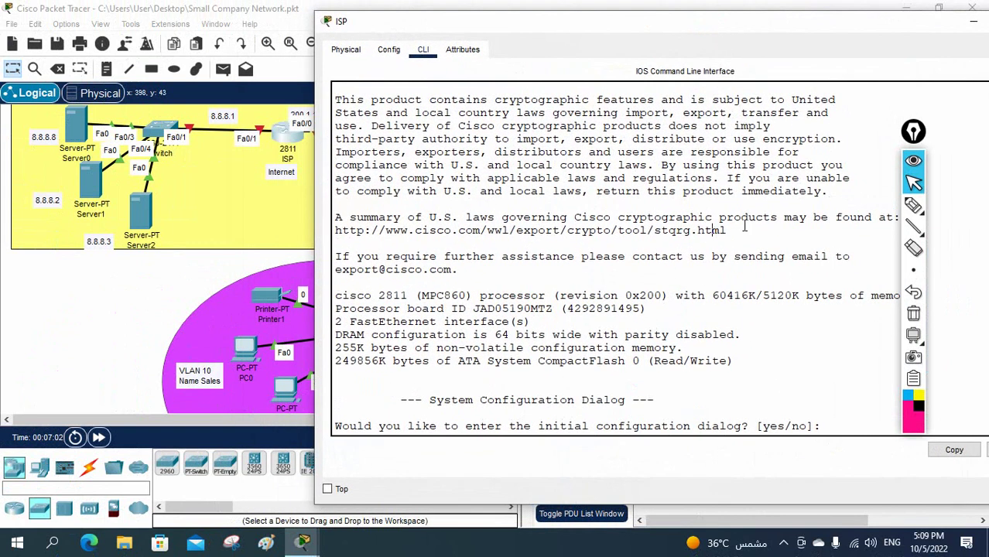
mouse_move(913, 132)
mouse_down()
mouse_move(169, 153)
mouse_move(27, 121)
mouse_up()
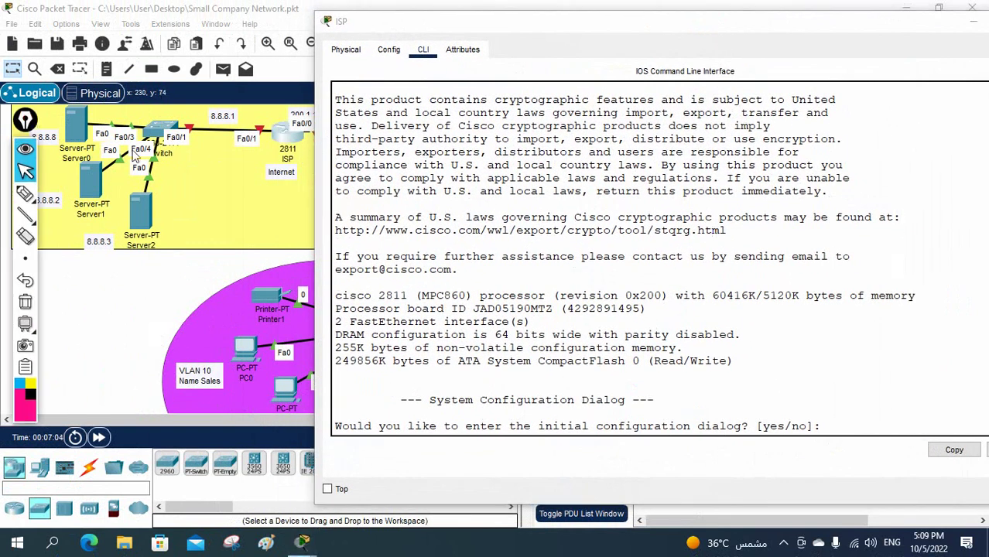
click(789, 384)
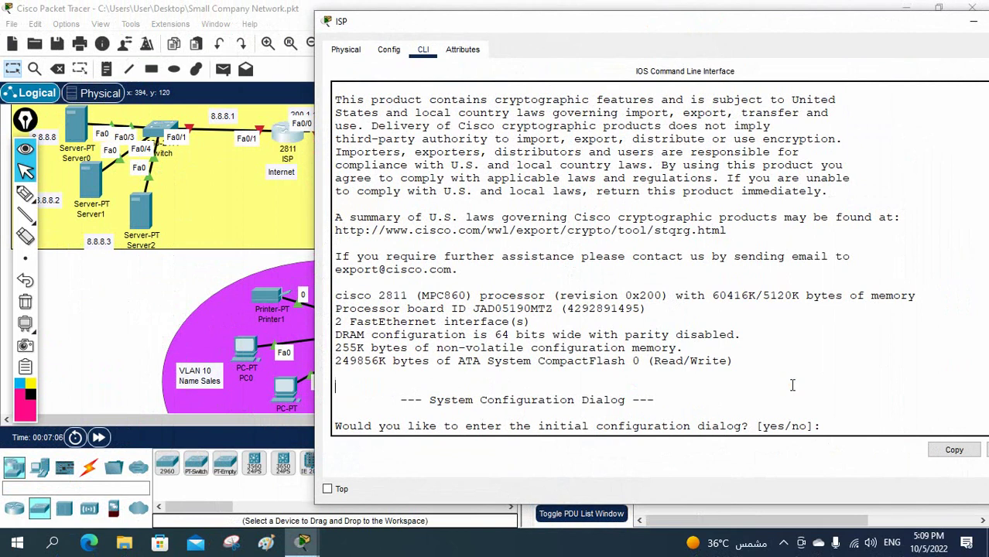
text(no)
key(Return)
key(Return)
key(Return)
key(Return)
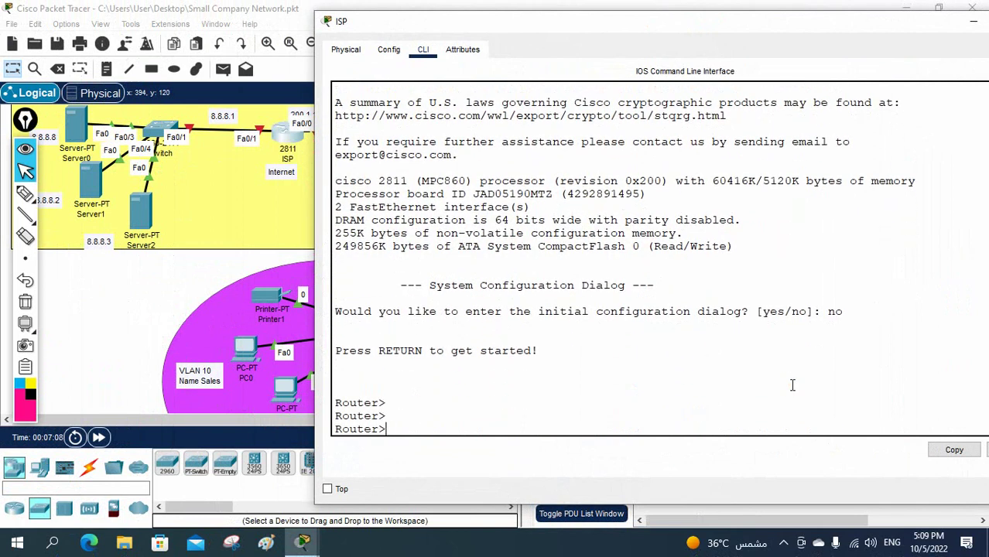
Enter privileged mode and global configuration mode on the ISP router
text(en)
key(Return)
text(confi)
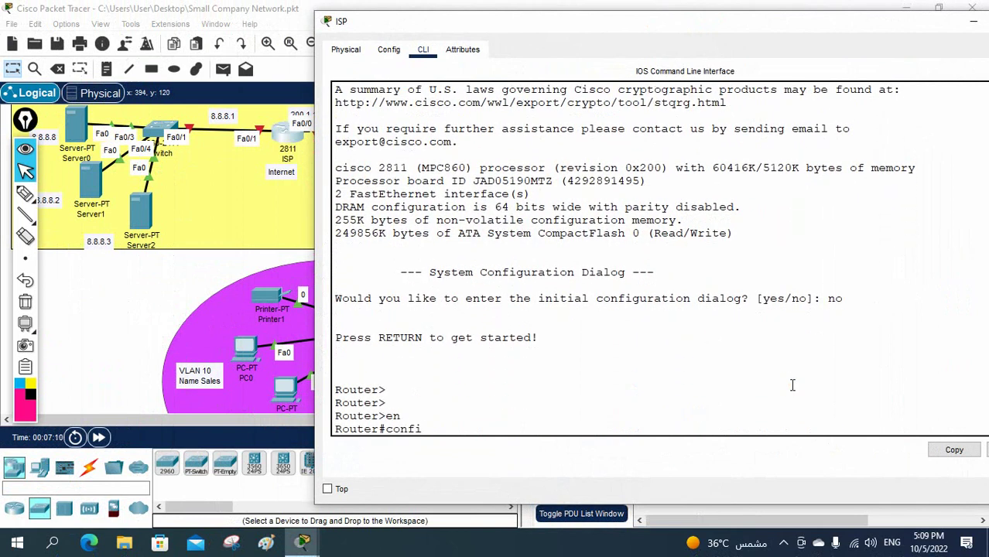
text(g t)
key(Return)
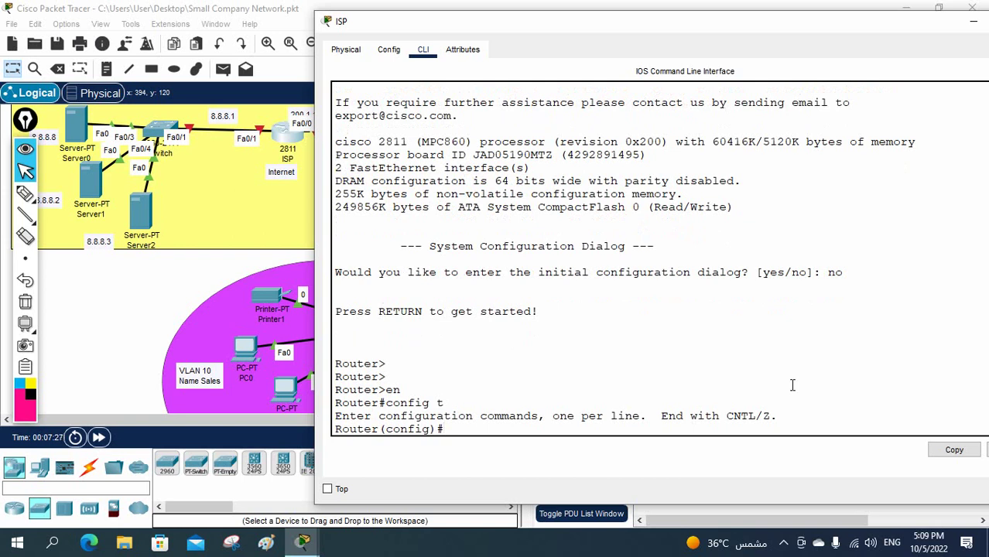
Set the router's hostname to ISP
text(host)
key(Tab)
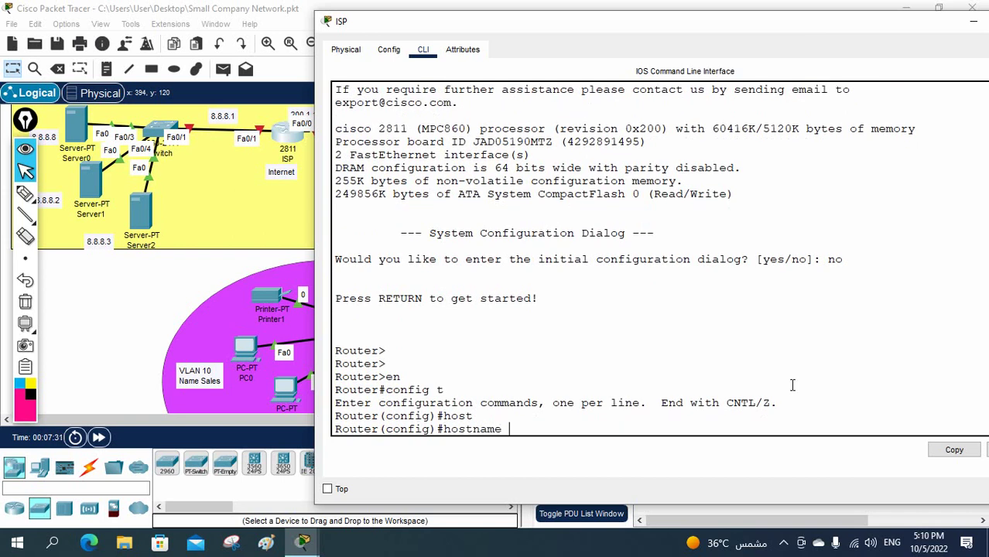
text(ISP)
key(Return)
key(Return)
key(Return)
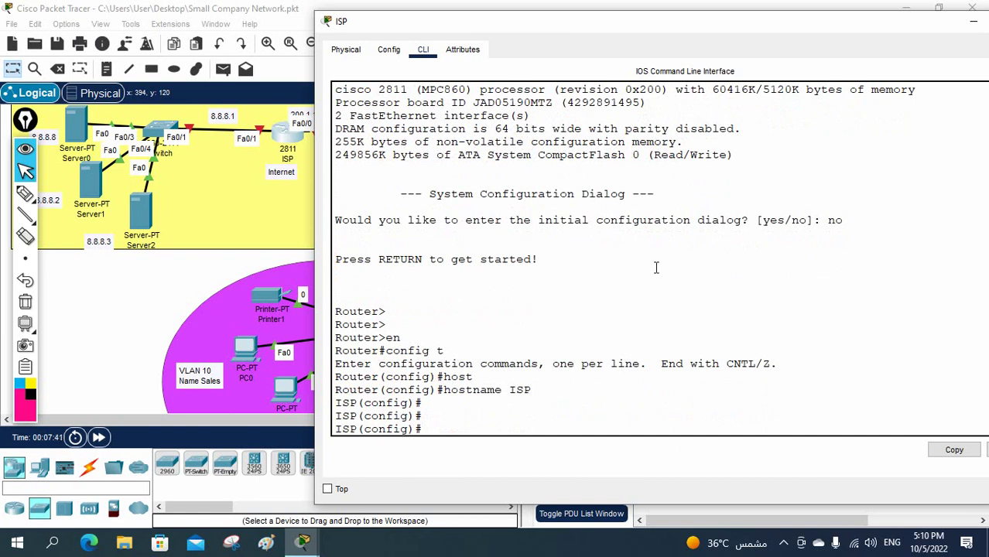
Circle the ISP router's Fa0/1 (8.8.8.1) and Fa0/0 (200.1.1.2/24) links with the pen and erase the marks
drag(493, 27, 577, 44)
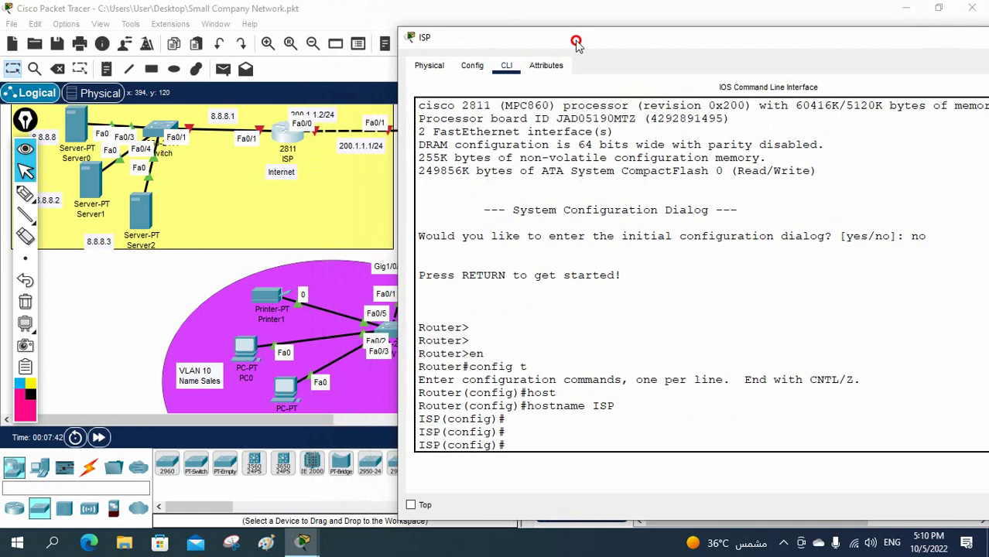
click(31, 211)
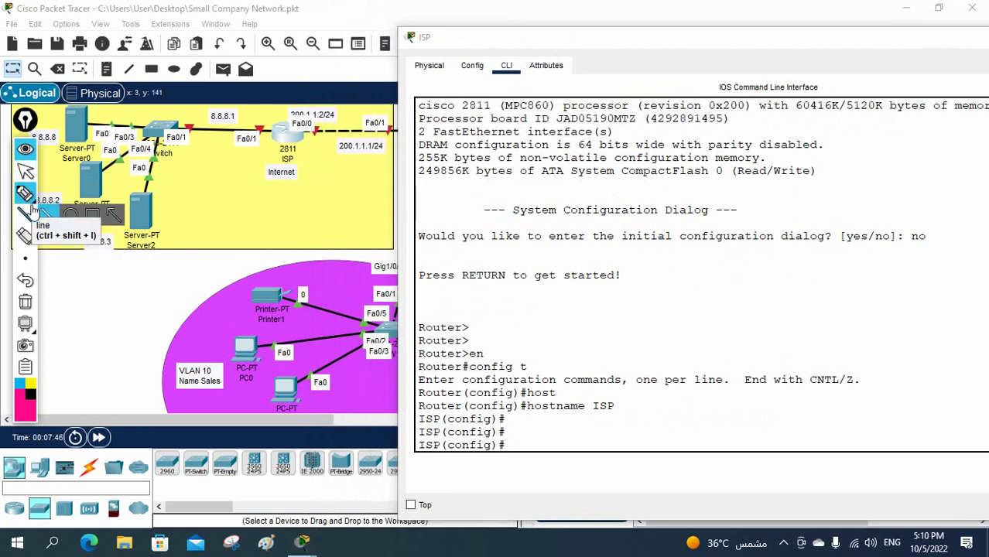
click(25, 194)
mouse_move(264, 123)
mouse_down()
mouse_move(213, 107)
mouse_move(205, 117)
mouse_move(240, 153)
mouse_move(261, 149)
mouse_move(261, 120)
mouse_up()
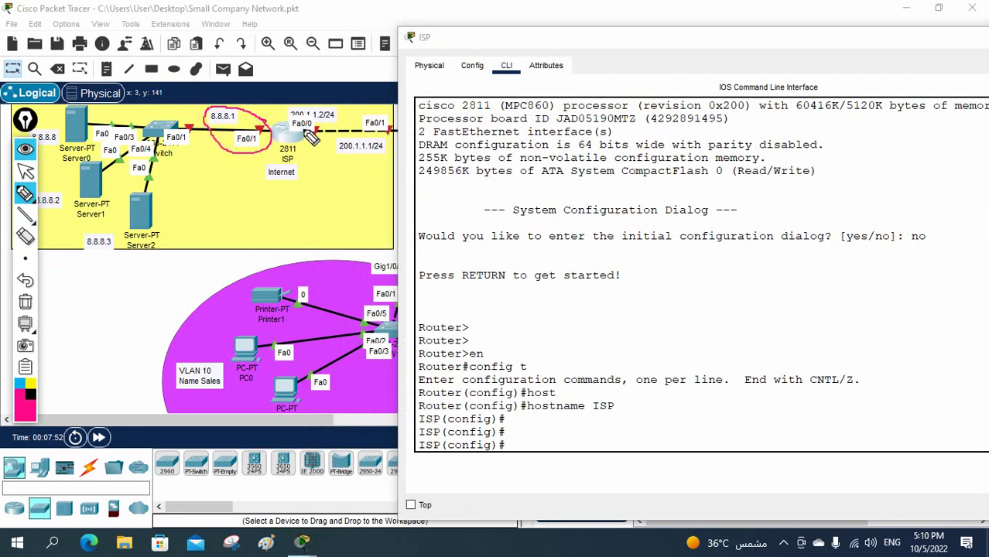
click(283, 122)
mouse_move(284, 124)
mouse_down()
mouse_move(328, 98)
mouse_move(348, 116)
mouse_move(302, 153)
mouse_up()
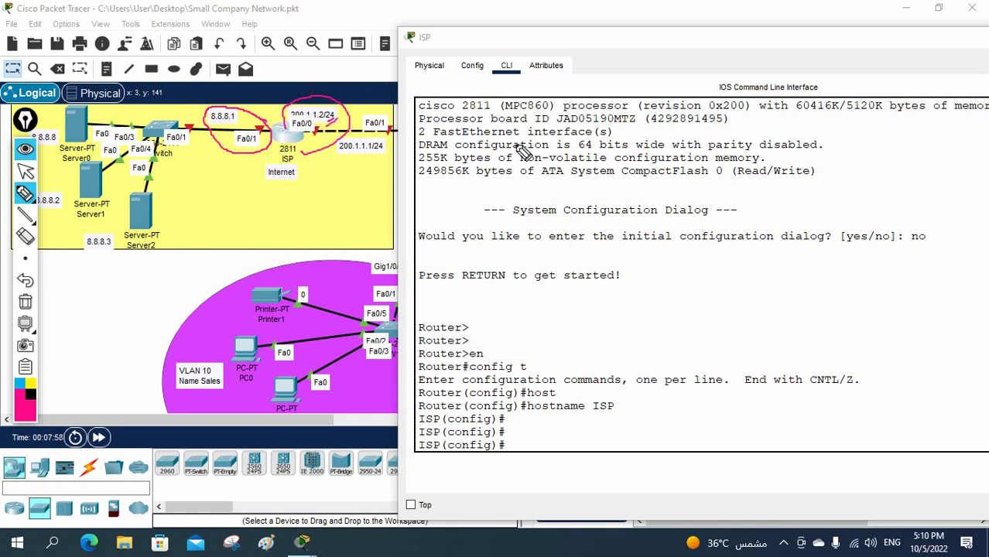
click(48, 323)
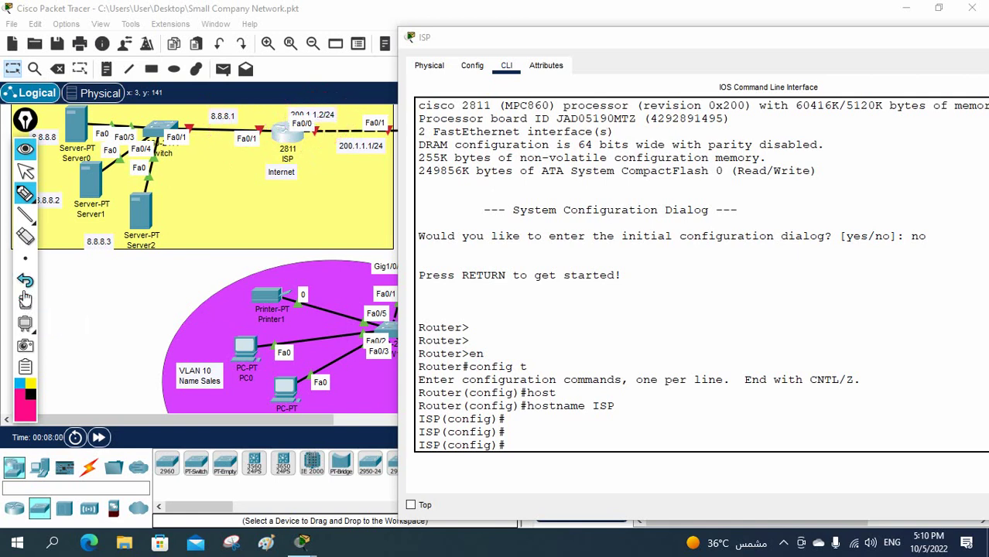
click(25, 172)
double_click(439, 37)
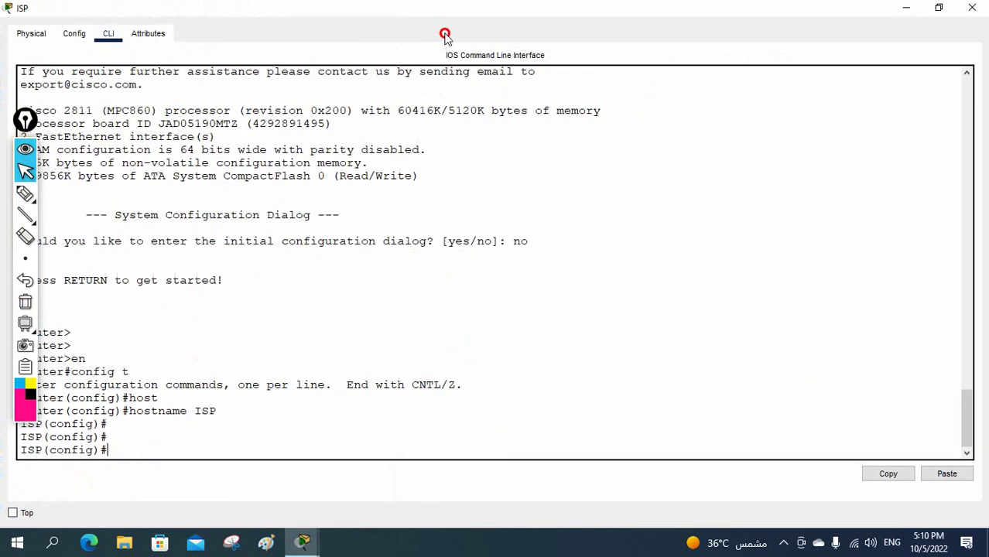
click(938, 8)
drag(848, 47, 846, 25)
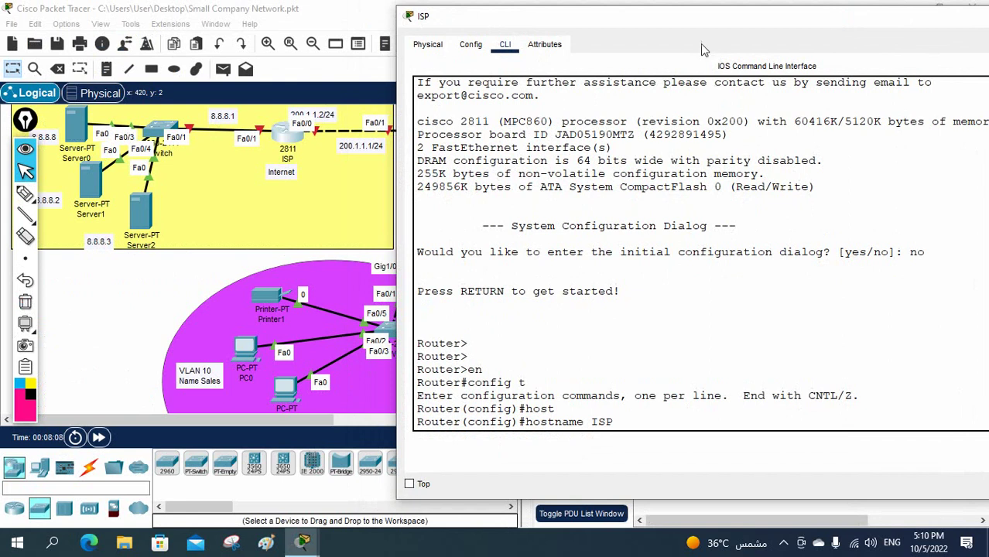
drag(697, 21, 651, 23)
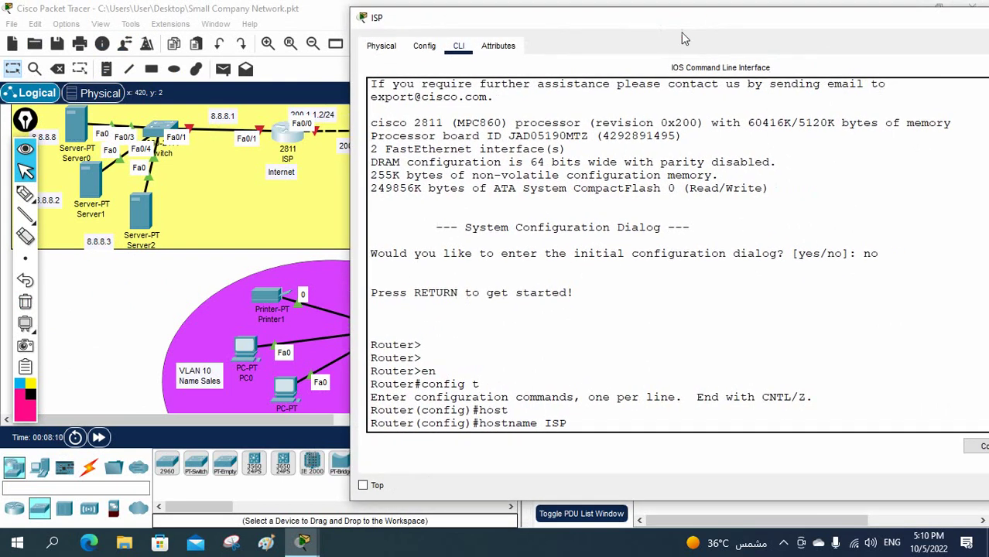
key(Return)
key(Return)
key(Return)
key(Return)
key(Return)
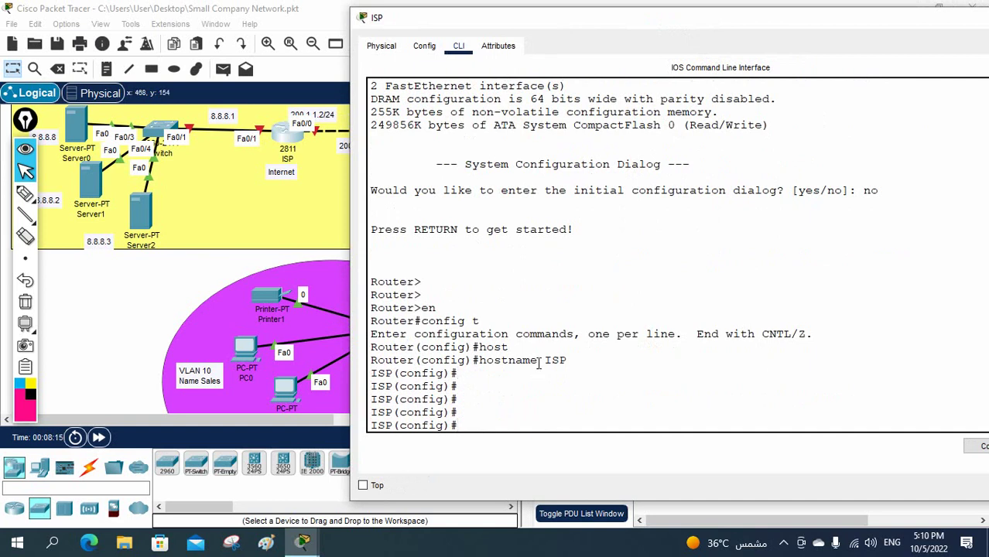
Assign 200.1.1.2 with mask 255.255.255.0 to the ISP router's interface f0/0 and enable the interface
text(int f0/0)
key(Return)
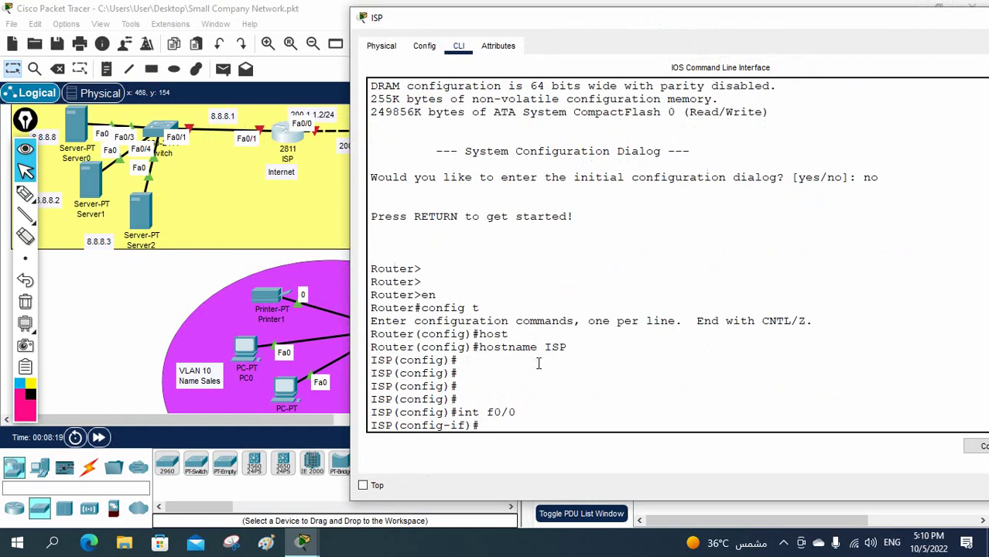
text(ip add 200.1.1.2 2)
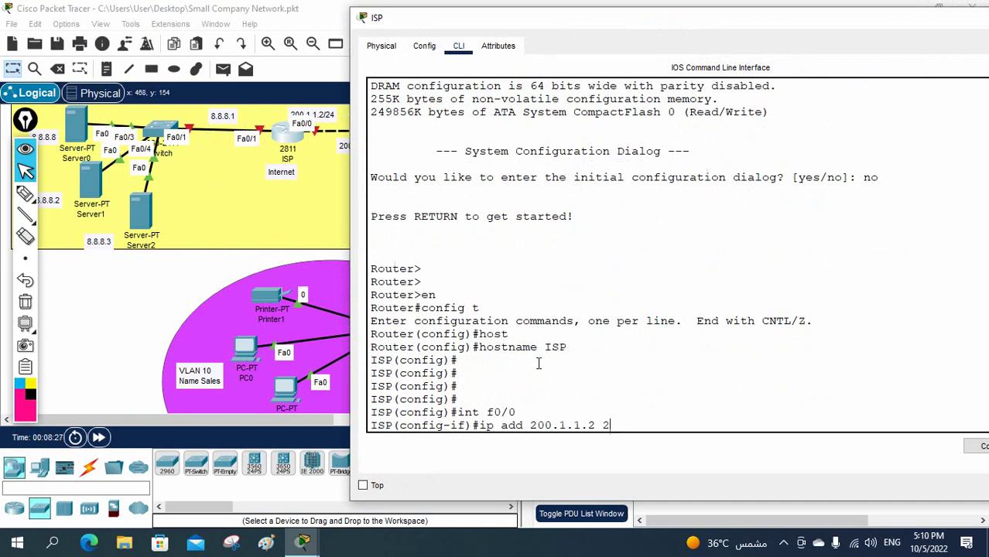
text(55.255.255.0)
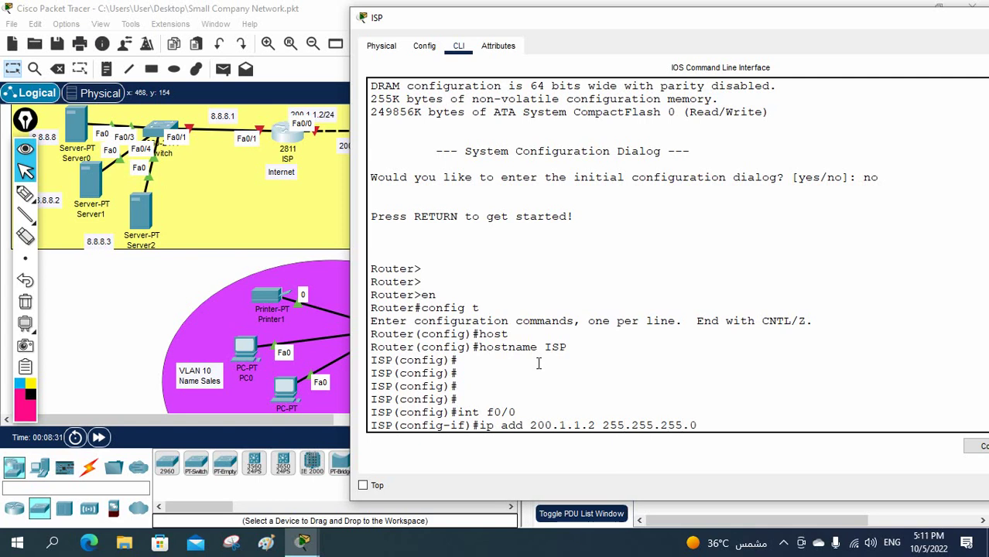
key(Return)
text(no sh)
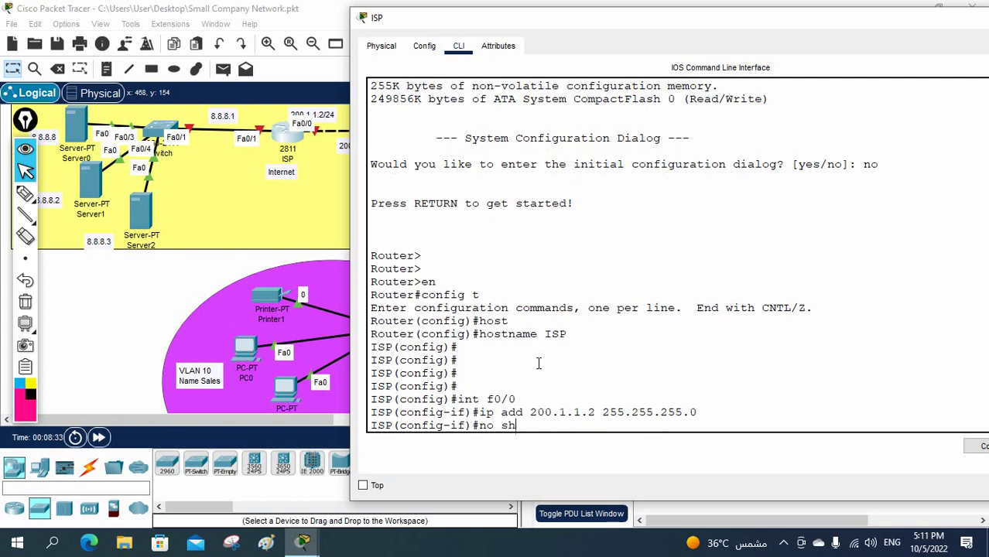
key(Return)
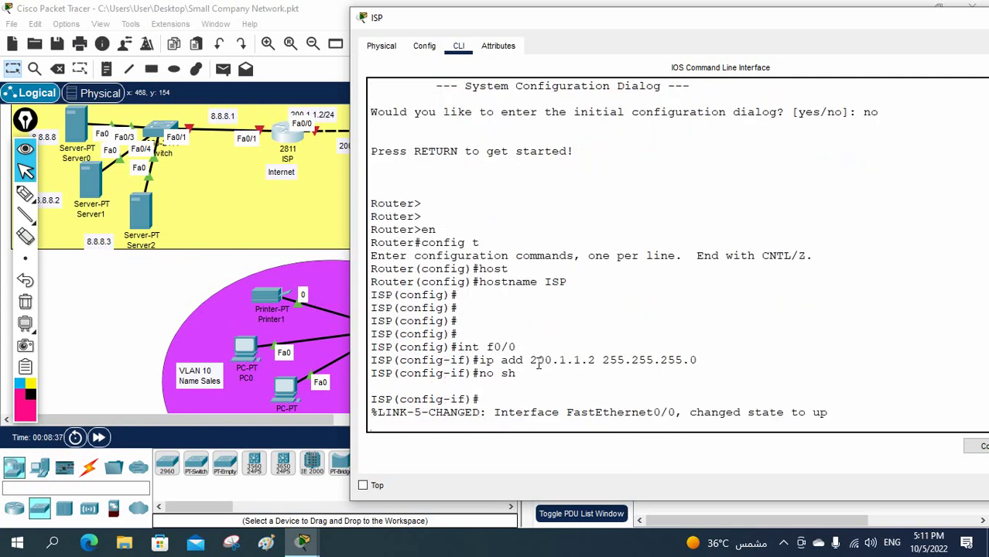
key(Return)
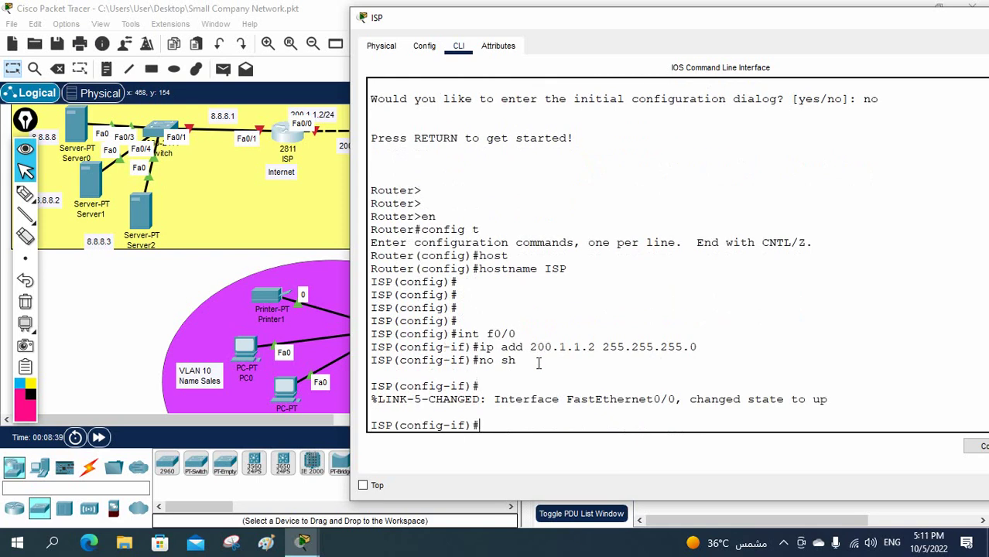
Assign 8.8.8.1 with mask 255.0.0.0 to the ISP router's interface f0/1 and enable the interface
text(int f0/1)
key(Return)
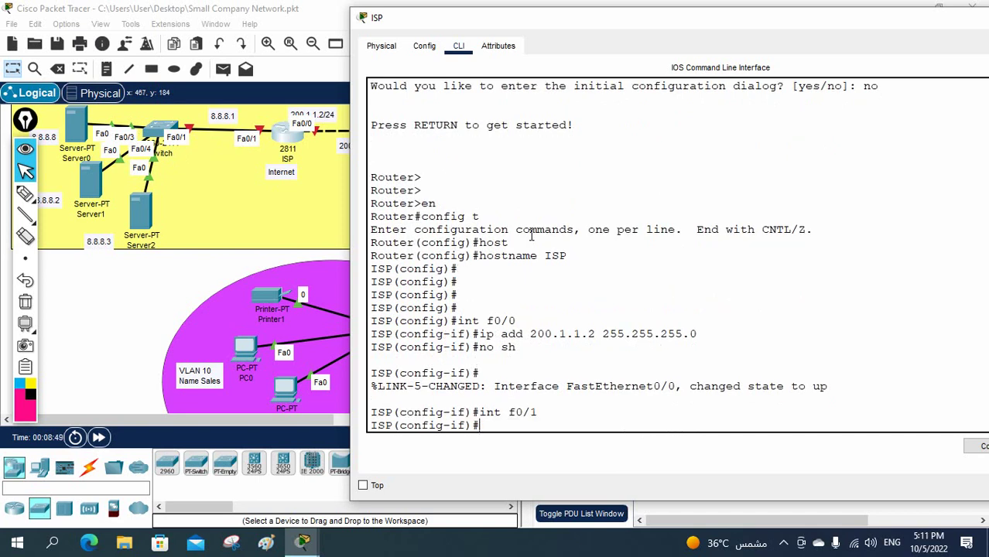
text(ip add 8.8.8.1 255.0.0.0.)
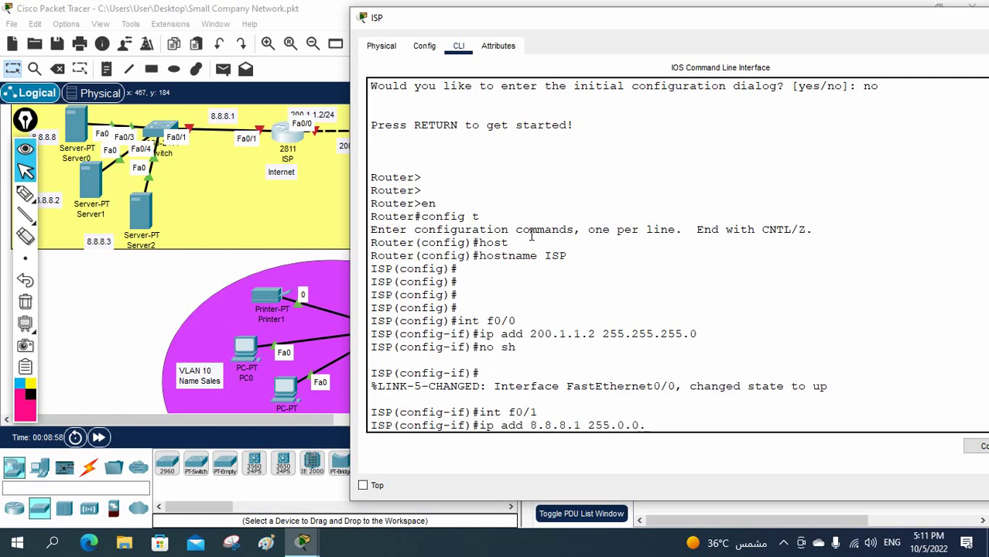
key(Return)
text(no sh)
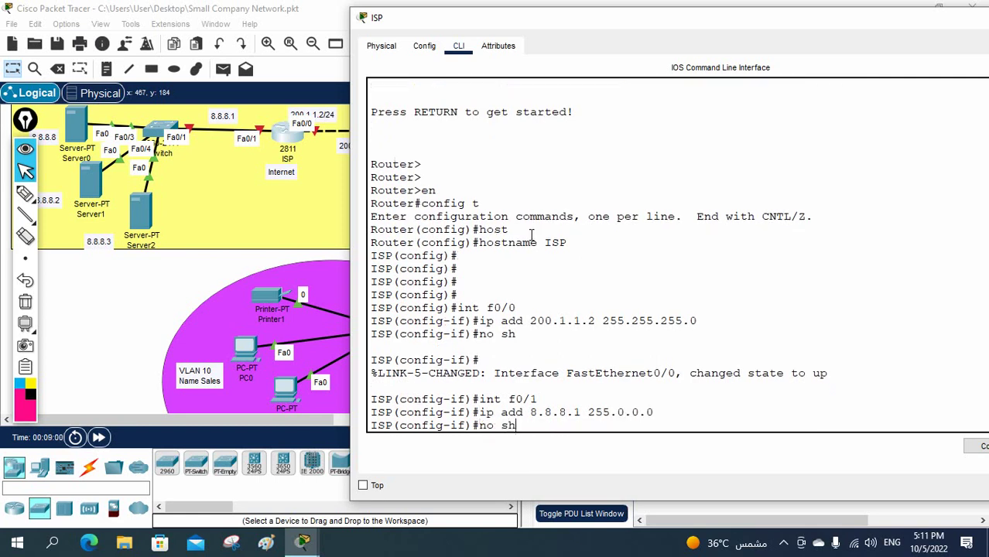
key(Return)
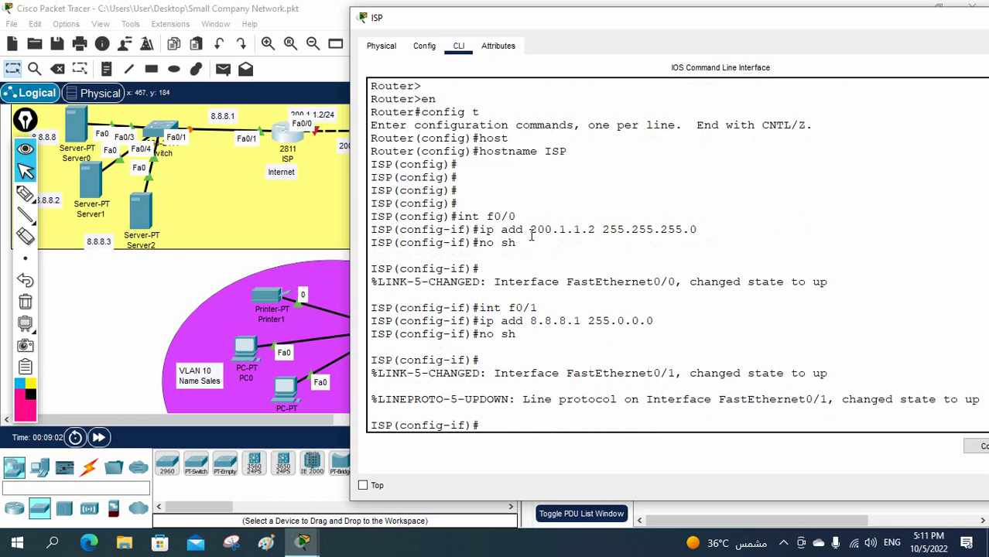
key(Return)
key(Return)
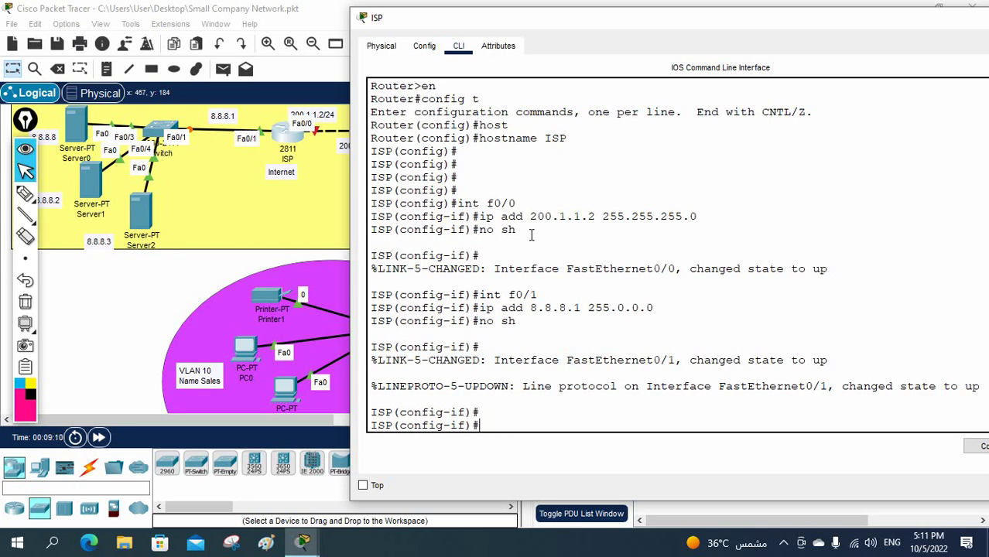
Save the ISP router's running configuration with do wr and close its window
text(do wr)
key(Return)
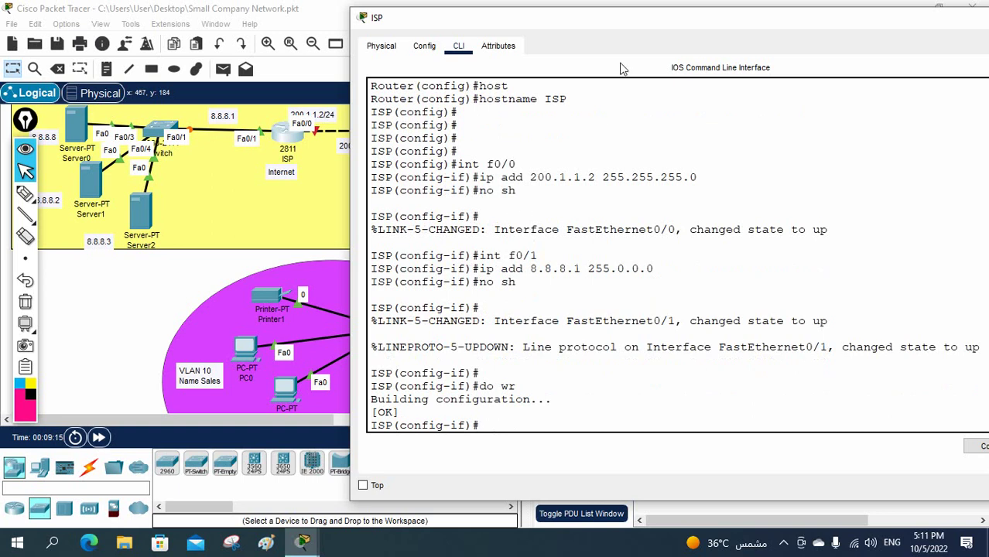
drag(653, 28, 463, 57)
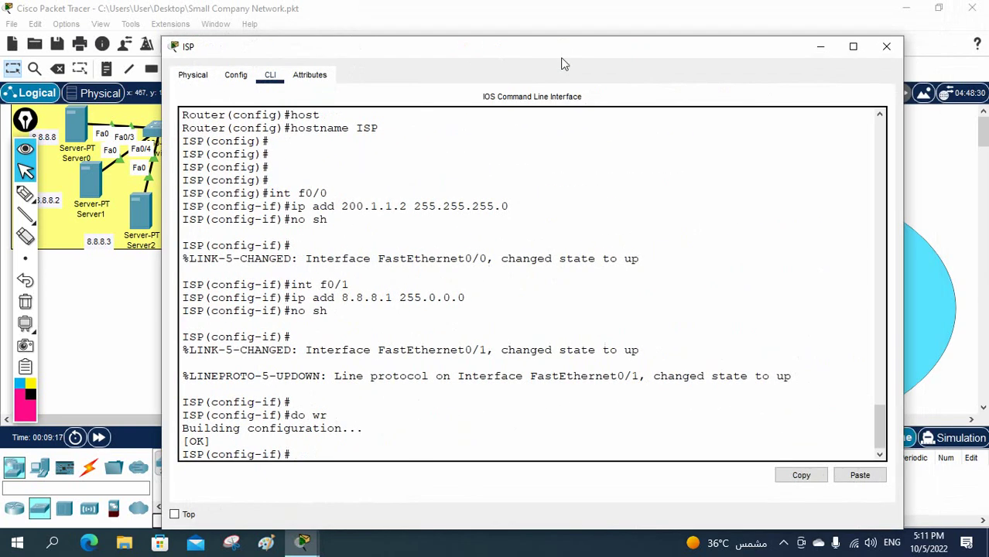
click(886, 49)
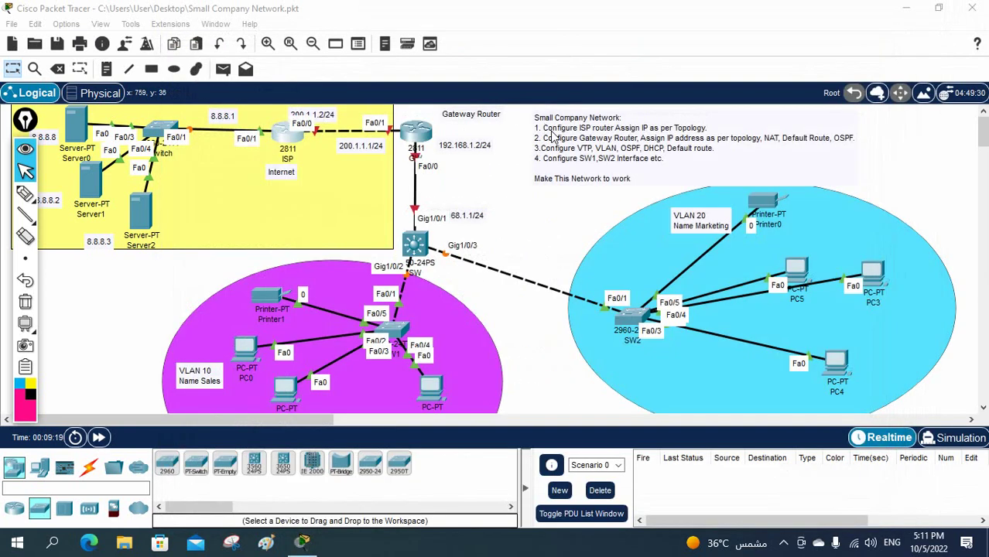
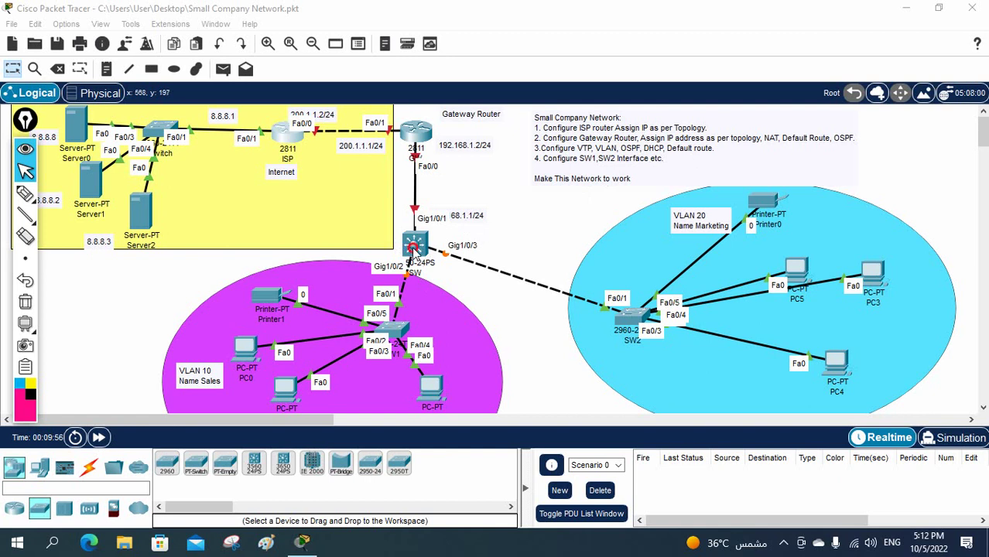
Open the central switch's command line, widen its window and place it beside the topology, and bring up a fresh prompt
click(414, 254)
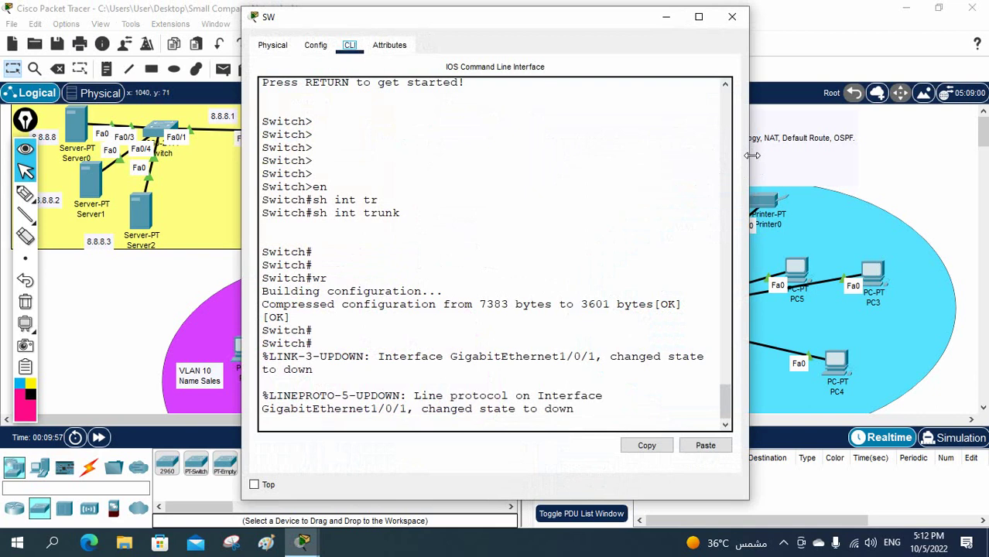
drag(752, 155, 945, 177)
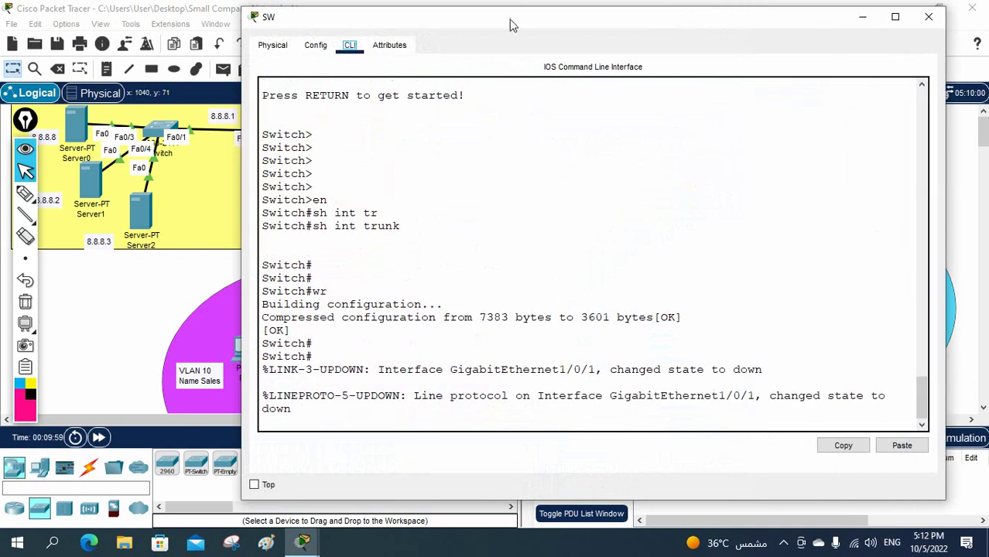
drag(510, 26, 629, 73)
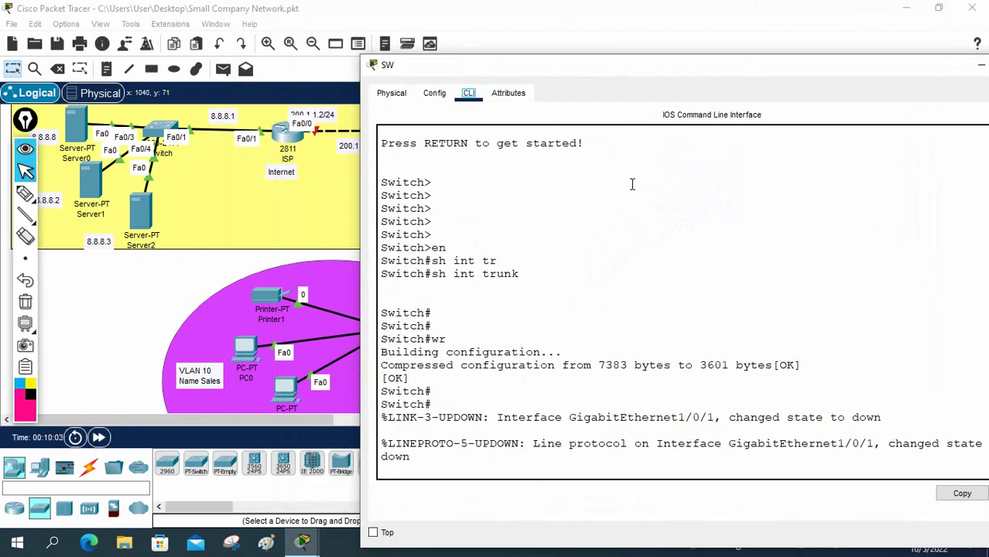
click(639, 195)
key(Return)
key(Return)
key(Return)
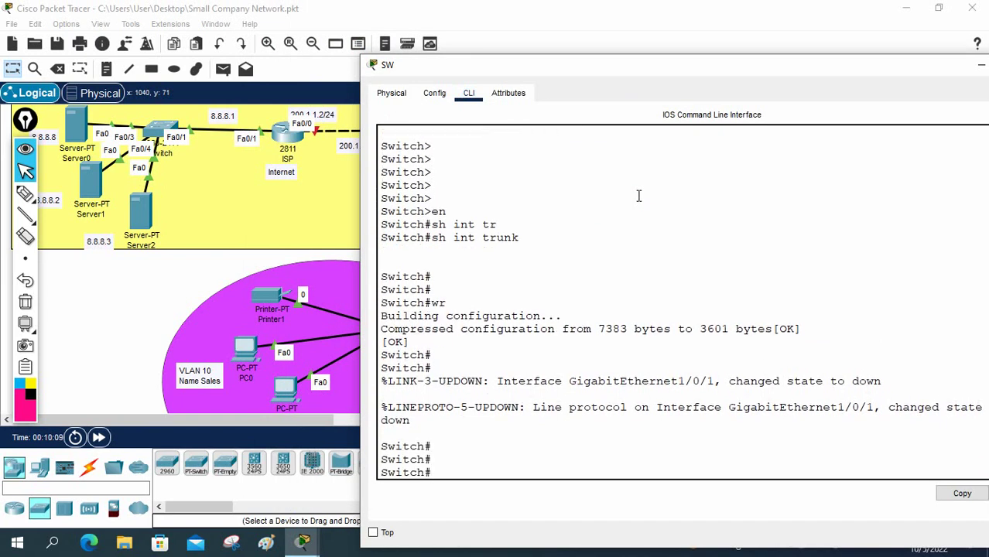
Enter global configuration mode on the central switch and set its hostname to SW
text(config t)
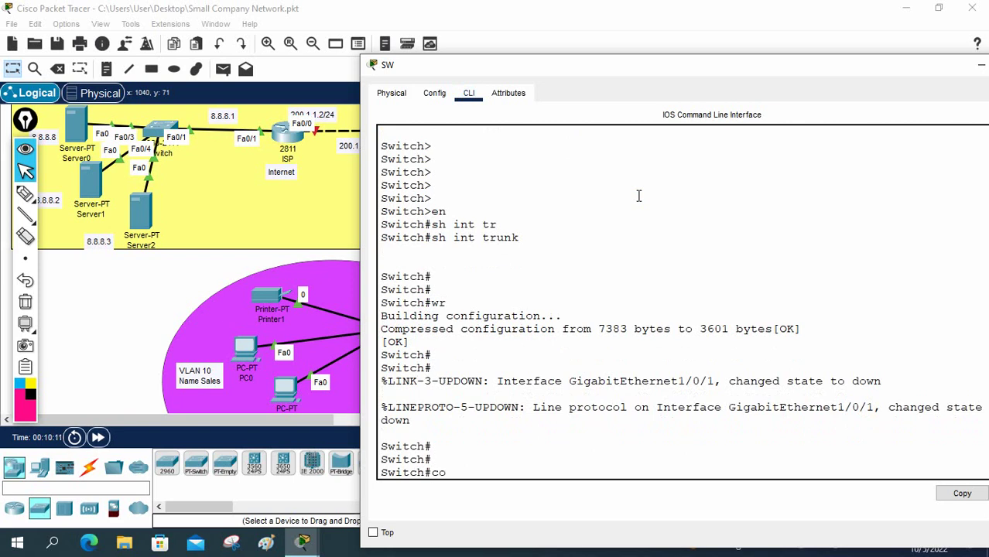
key(Return)
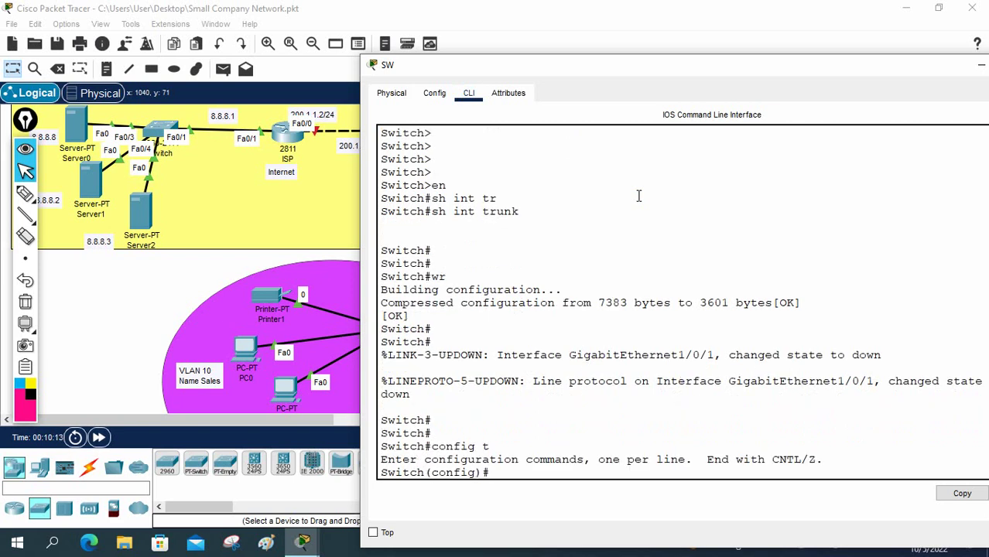
text(host)
key(Tab)
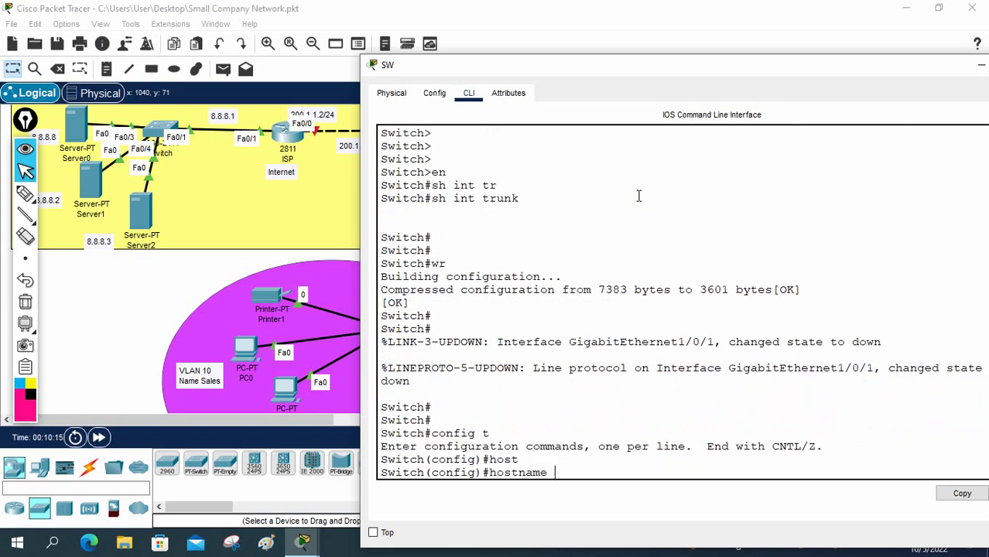
text(SW)
key(Return)
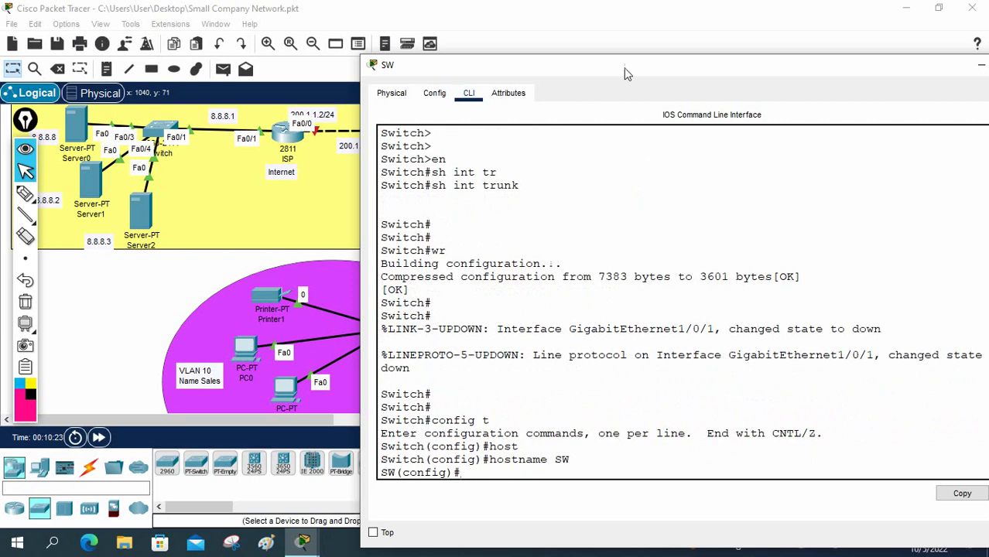
Uncover the topology, circle the switch, its Gig1/0/1 port and the gateway router link with the pen, and erase the marks
drag(627, 74, 783, 97)
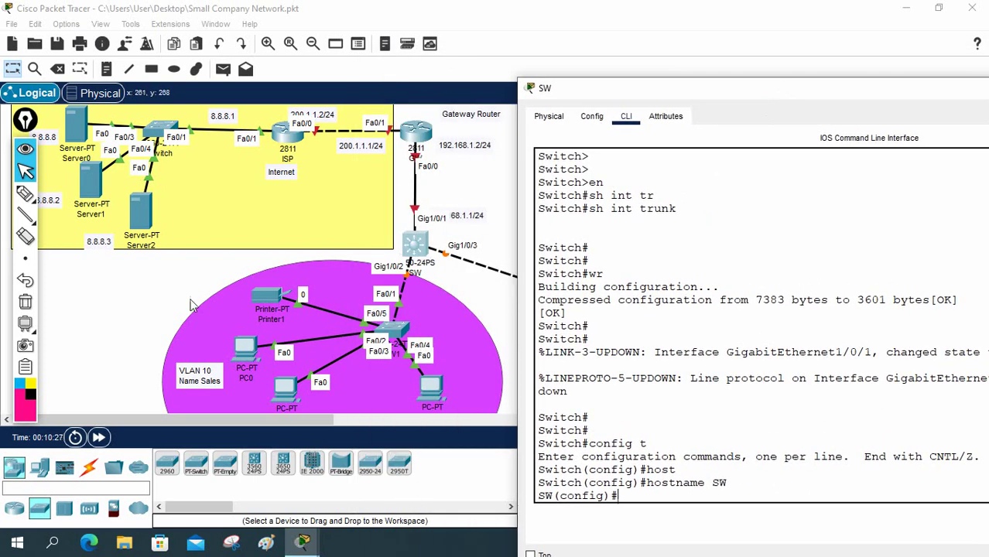
click(25, 193)
mouse_move(394, 270)
mouse_down()
mouse_move(408, 212)
mouse_move(403, 144)
mouse_move(412, 205)
mouse_move(395, 266)
mouse_move(391, 144)
mouse_move(434, 142)
mouse_move(410, 144)
mouse_move(383, 187)
mouse_move(390, 230)
mouse_move(435, 234)
mouse_move(445, 188)
mouse_move(417, 154)
mouse_up()
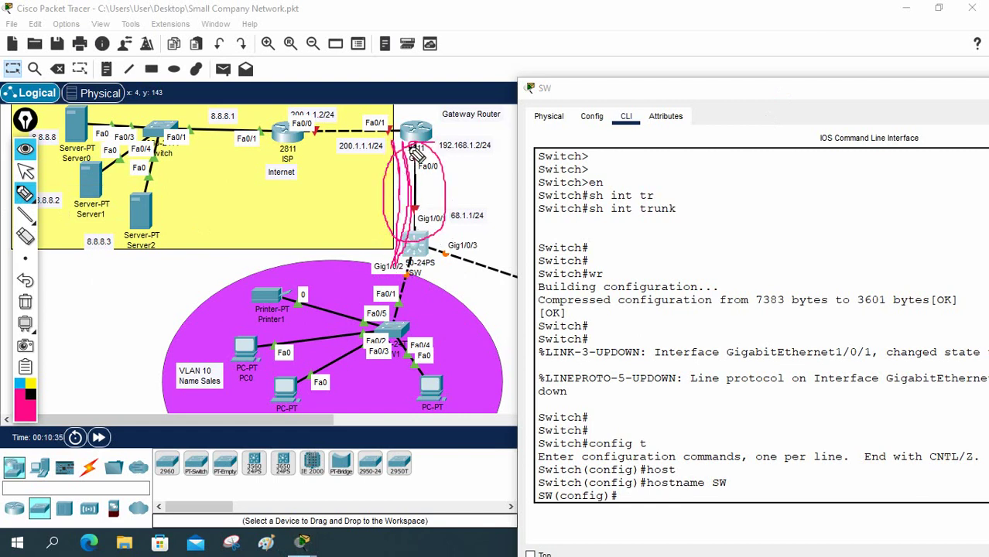
click(35, 302)
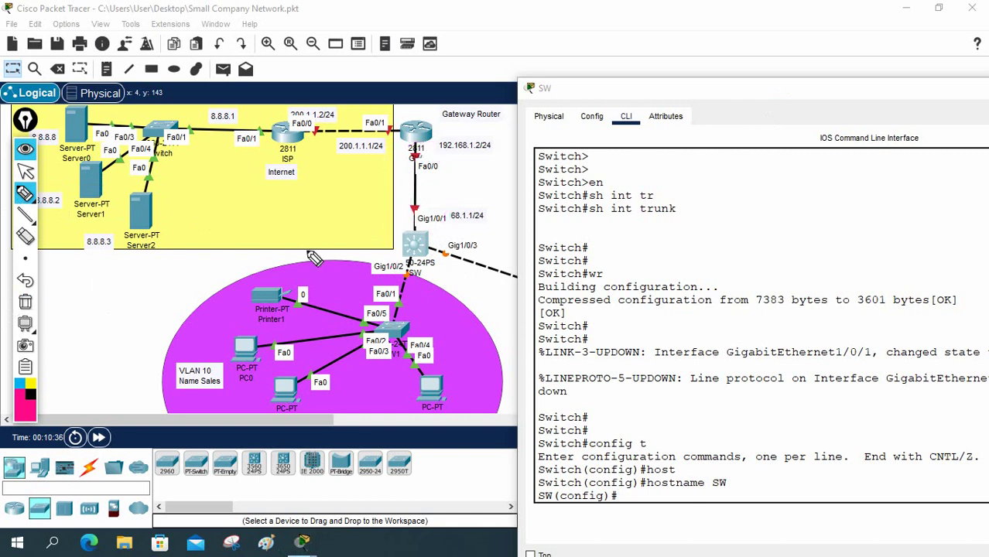
mouse_move(463, 206)
mouse_down()
mouse_move(385, 267)
mouse_move(430, 224)
mouse_up()
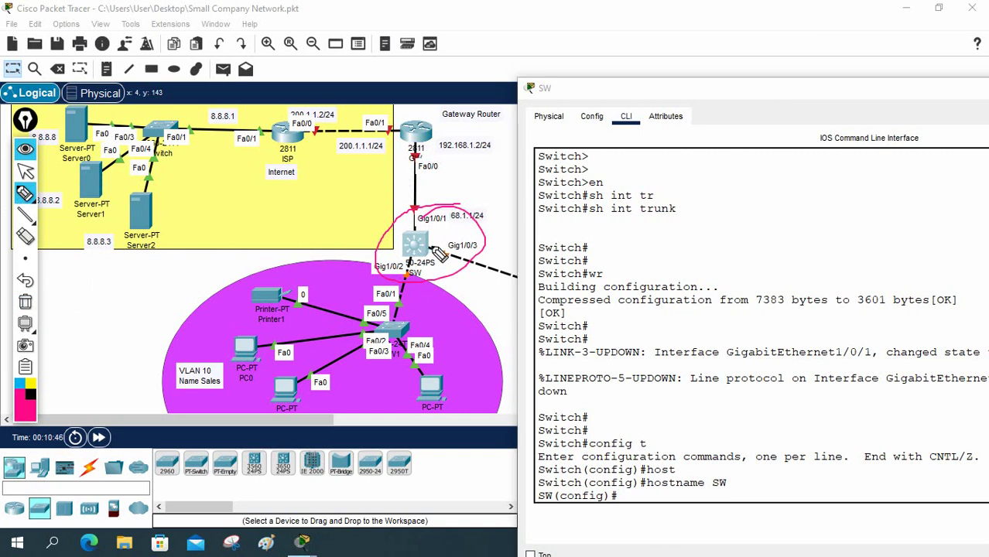
mouse_move(418, 224)
mouse_down()
mouse_move(424, 216)
mouse_move(416, 229)
mouse_up()
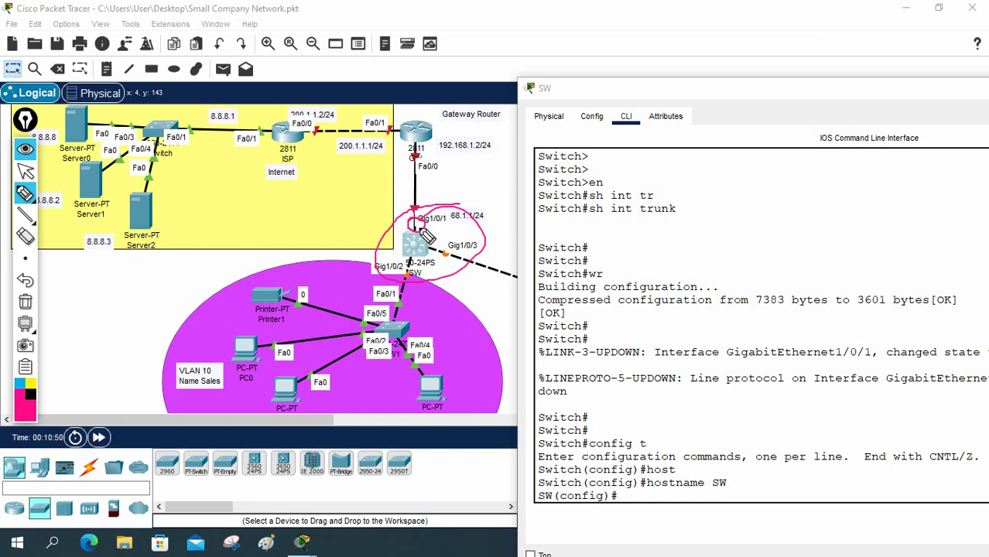
mouse_move(473, 224)
mouse_down()
mouse_move(503, 213)
mouse_move(461, 207)
mouse_move(443, 227)
mouse_move(431, 222)
mouse_move(421, 149)
mouse_move(410, 147)
mouse_move(396, 200)
mouse_move(437, 207)
mouse_move(424, 179)
mouse_up()
mouse_move(348, 295)
mouse_down()
mouse_move(414, 256)
mouse_move(422, 159)
mouse_move(416, 275)
mouse_up()
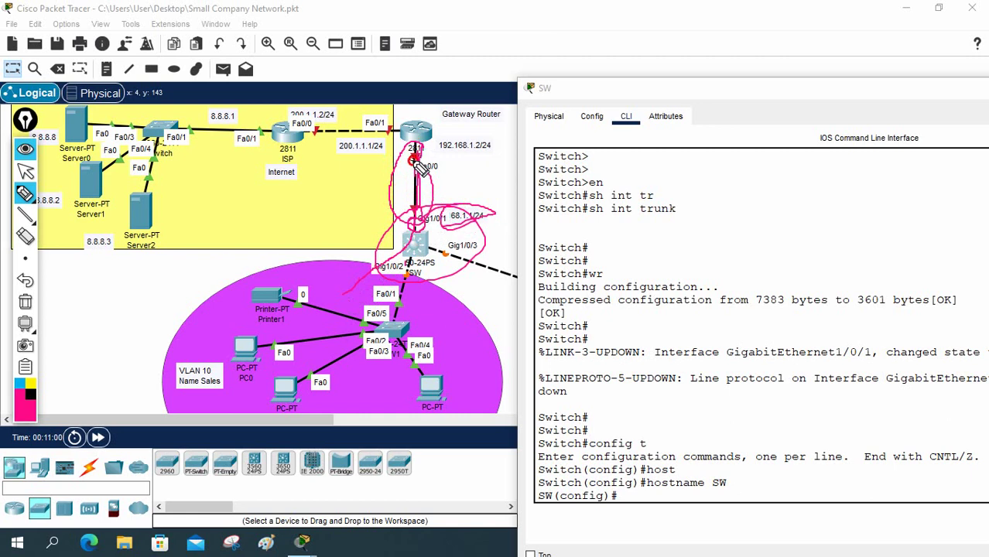
click(25, 303)
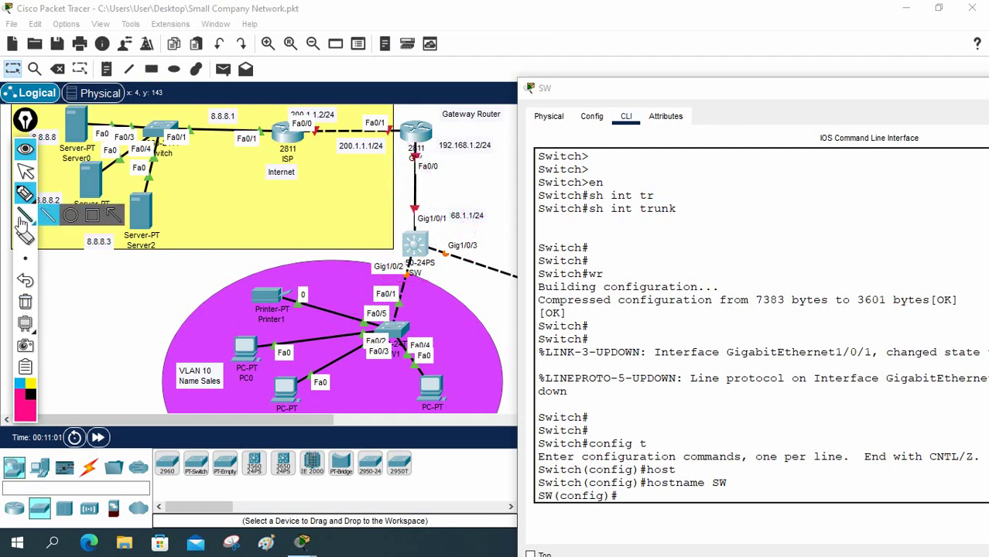
click(25, 193)
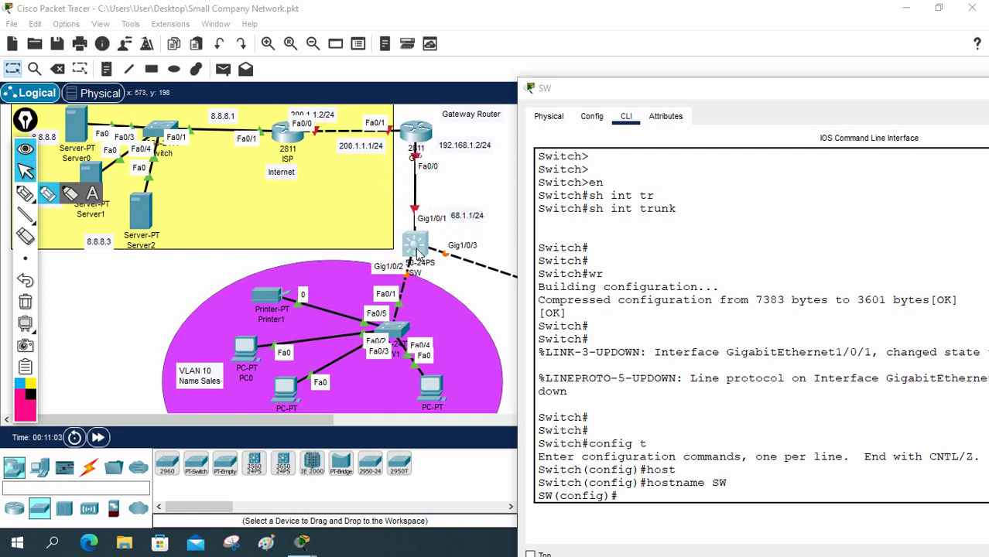
Enable IP routing on the central switch
click(624, 302)
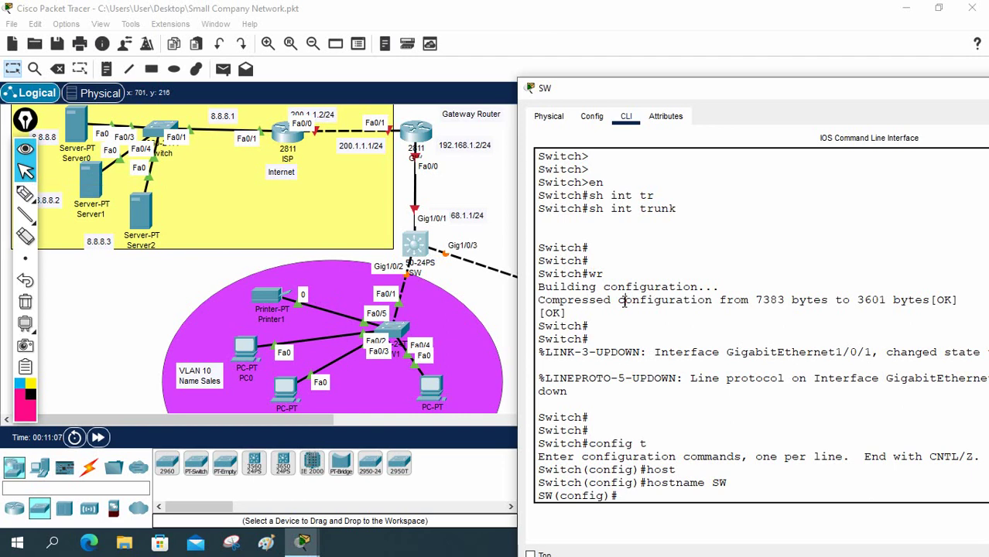
click(694, 314)
click(695, 320)
text(ip rout)
key(Tab)
text(in)
key(Tab)
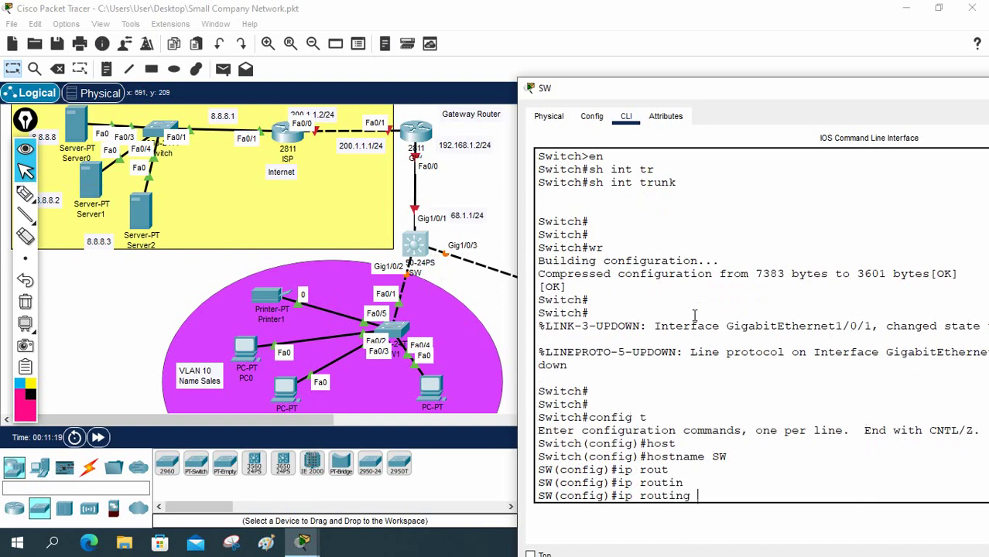
key(Return)
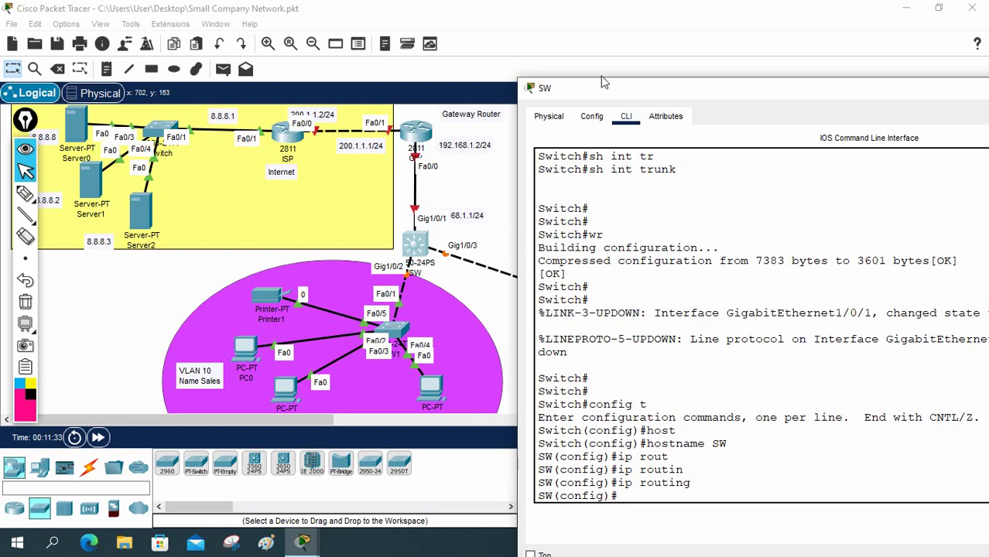
Move the 192.168.1.1/24 label clear of the Gig1/0/1 label and reopen the switch's window beside the topology
drag(604, 82, 638, 91)
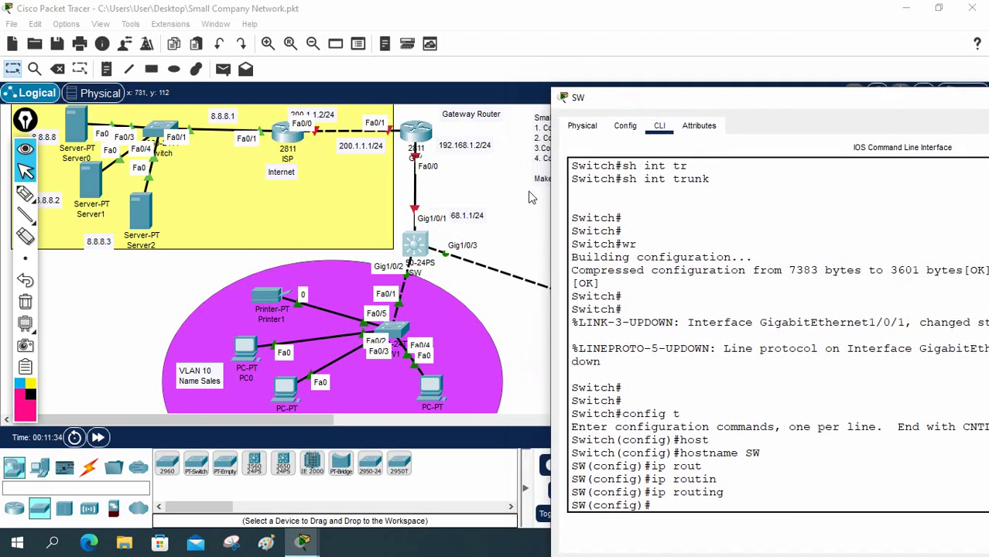
click(474, 221)
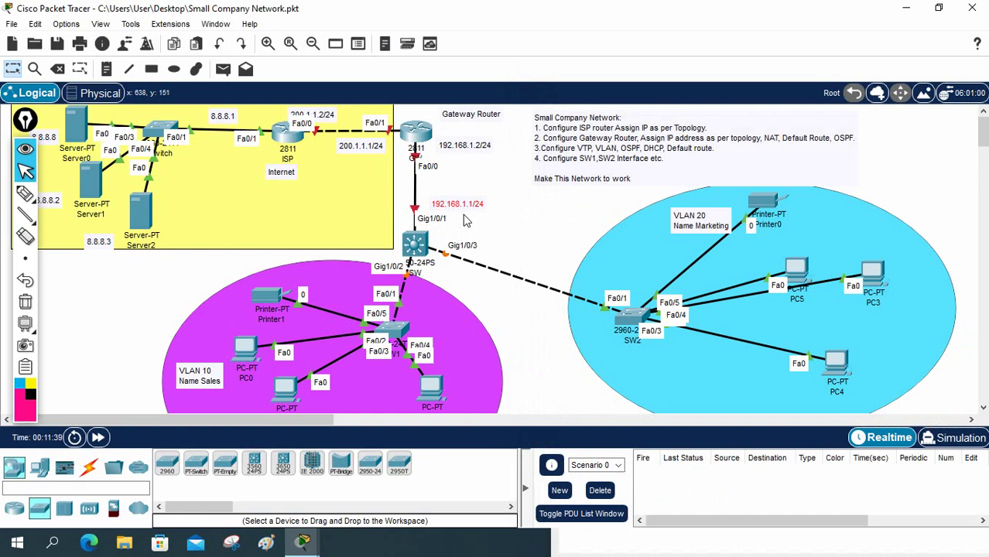
click(416, 244)
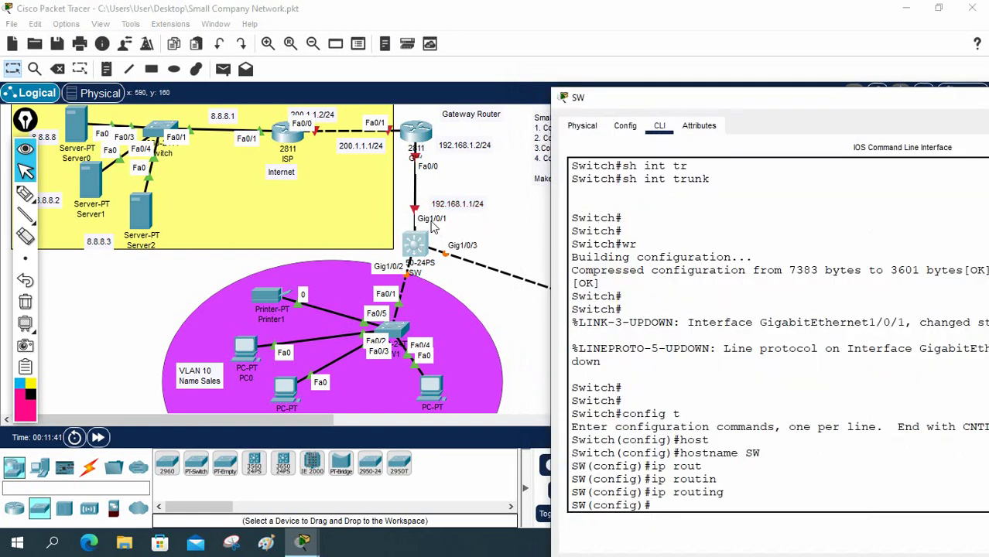
drag(658, 103, 679, 59)
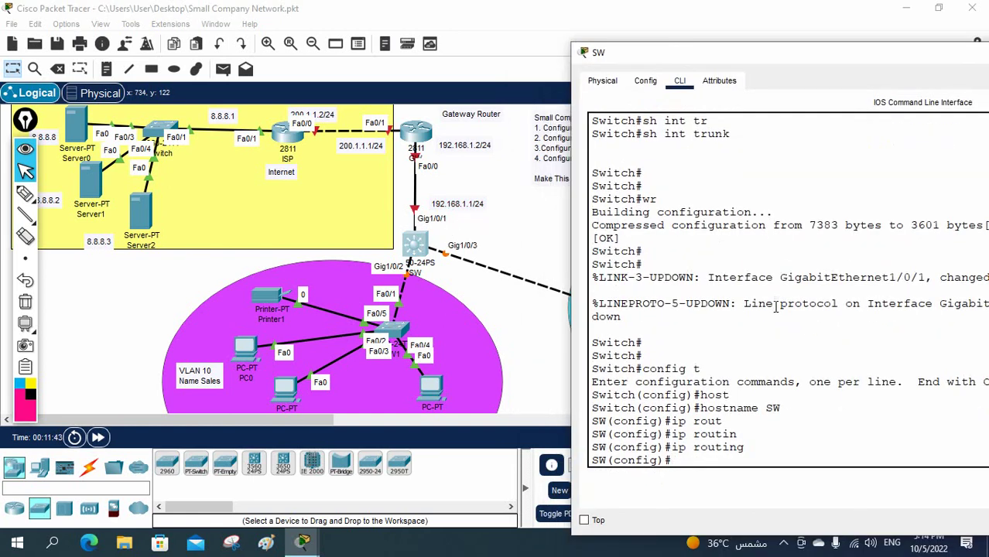
Turn the switch's interface g1/0/1 into a routed port with no switchport
text(int g1/0/1)
key(Return)
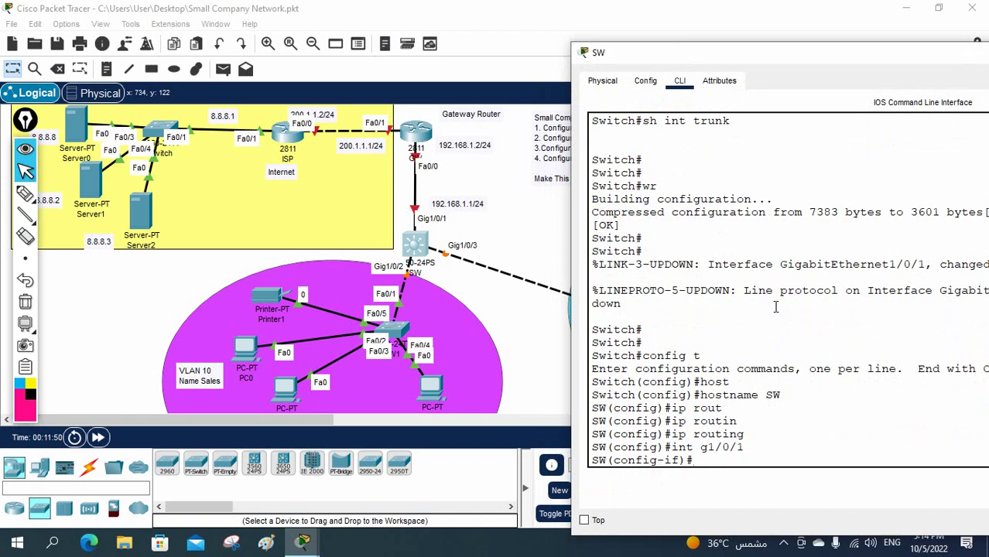
text(no sw)
key(Tab)
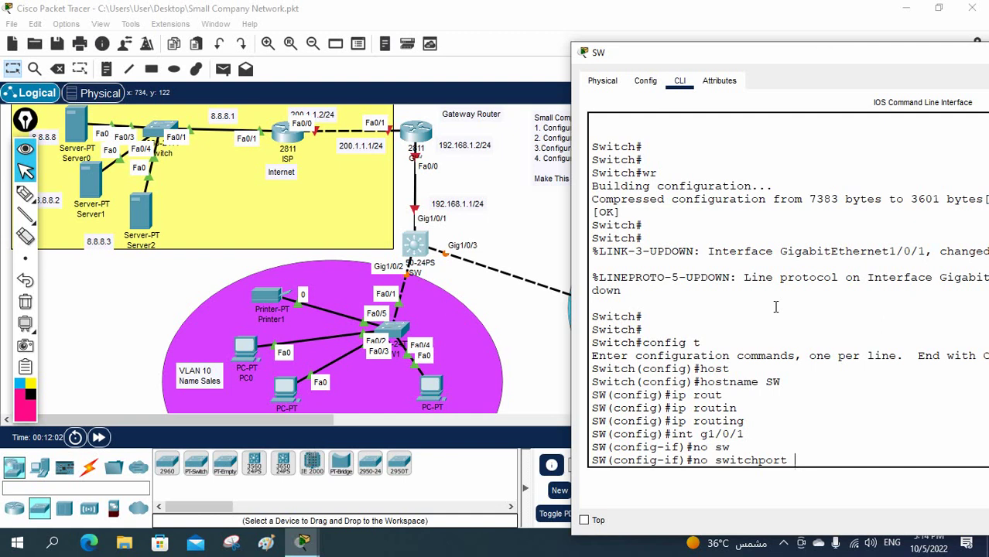
key(Return)
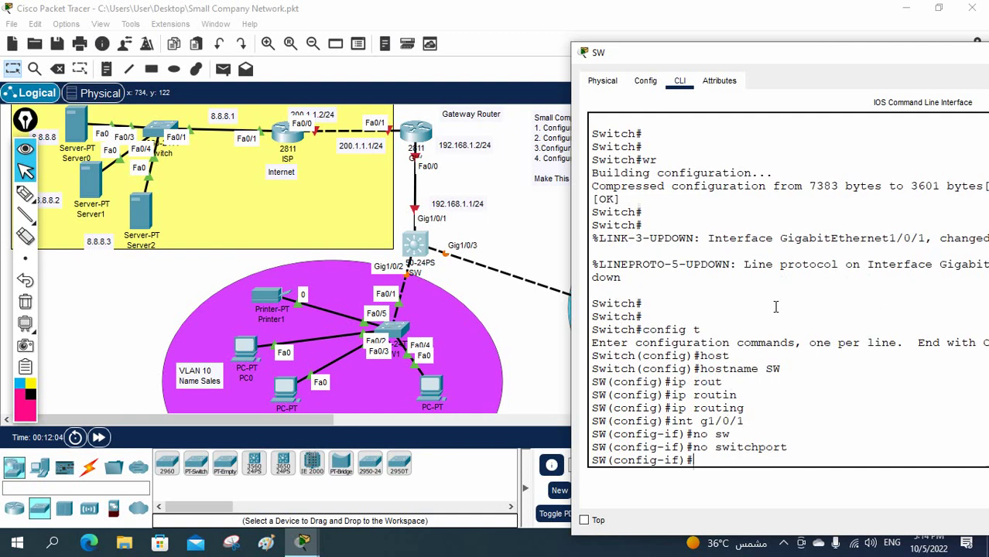
Assign 192.168.1.1 with mask 255.255.255.0 to the switch's interface g1/0/1 and enable the interface
text(ip add )
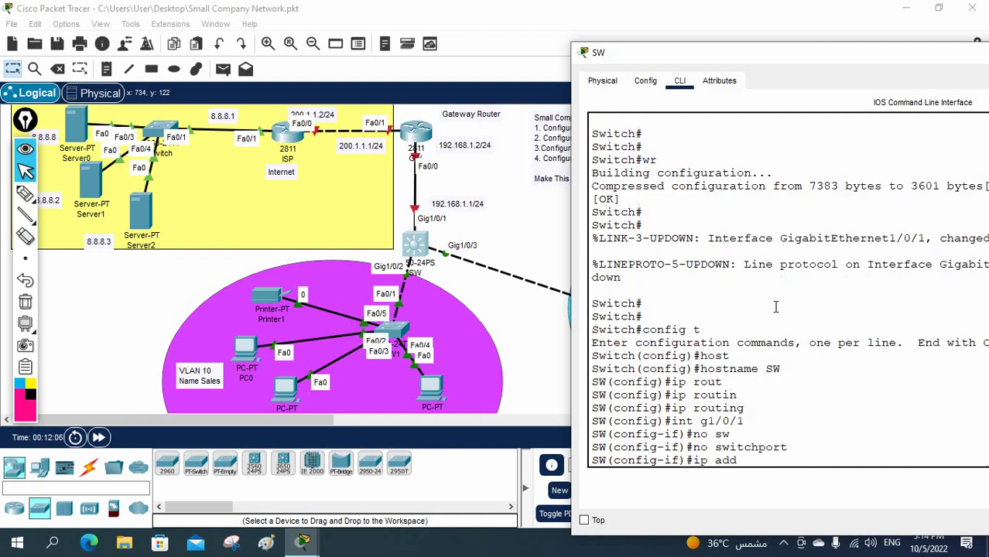
text(192.)
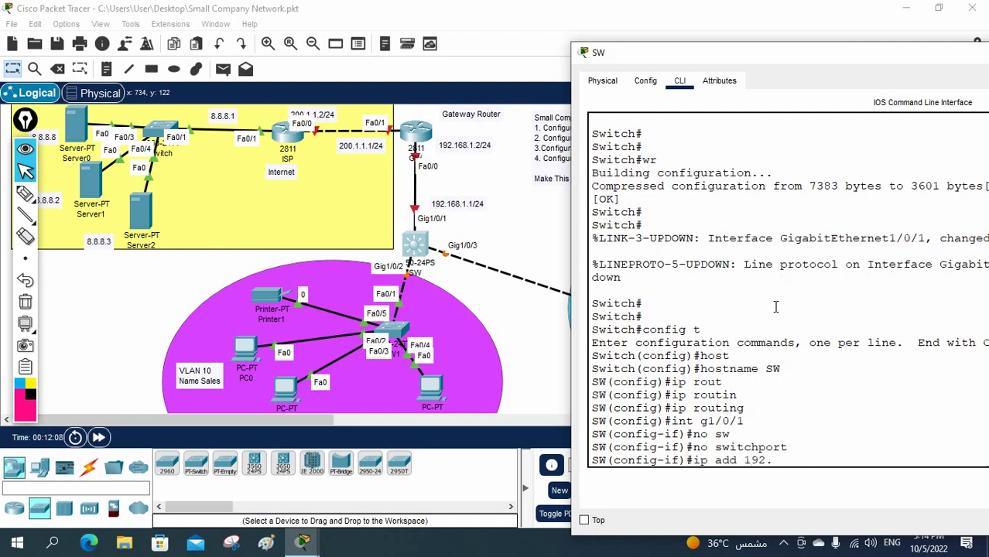
text(168.1.1 255.25)
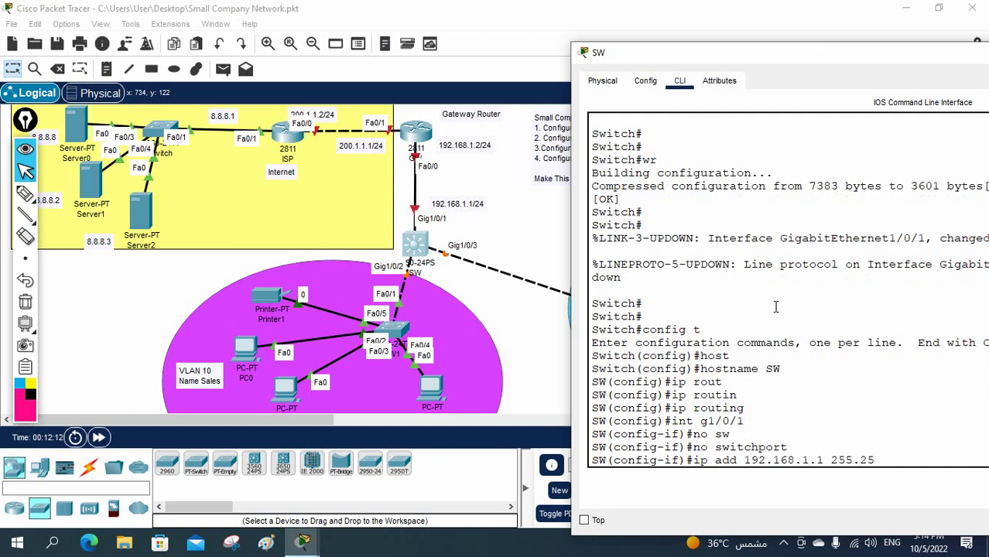
text(5.255.0)
key(Return)
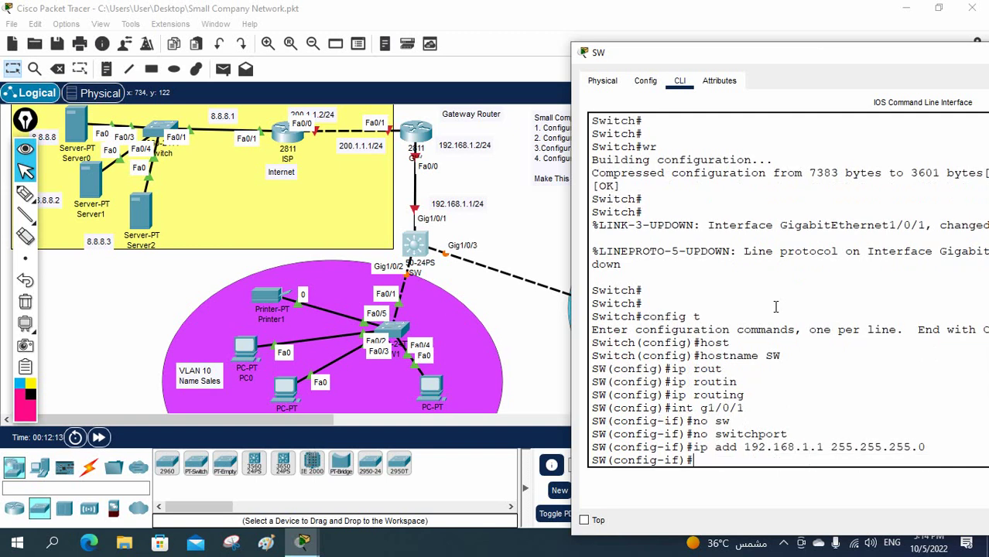
text(no sh)
key(Return)
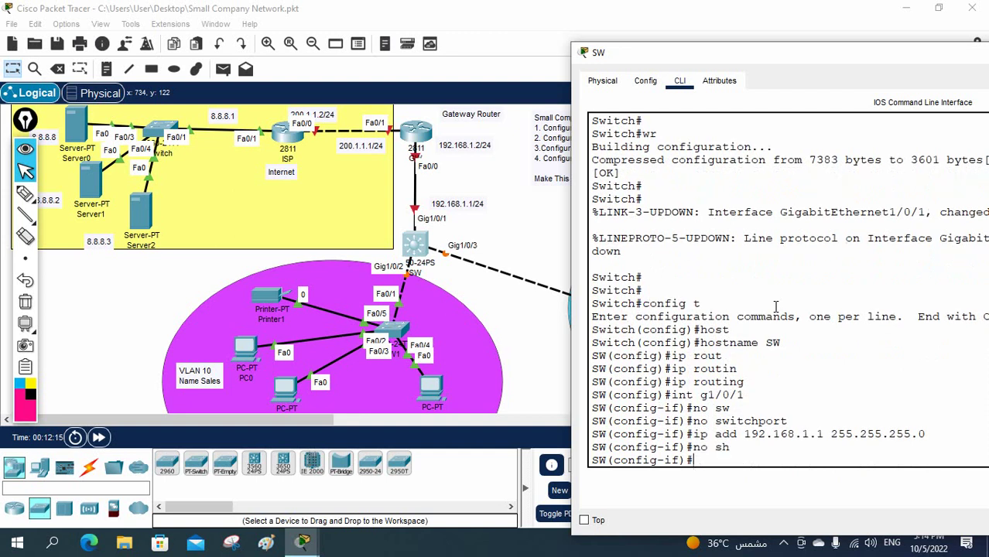
key(Return)
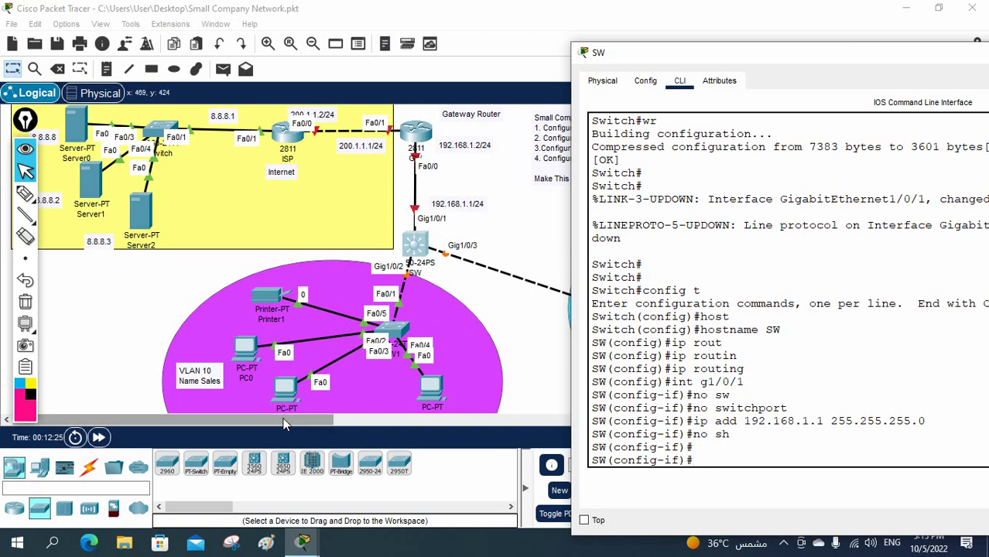
Bring the switch and the VLAN 20 area into view, and widen and reposition the switch's command-line window
drag(281, 421, 360, 427)
click(190, 244)
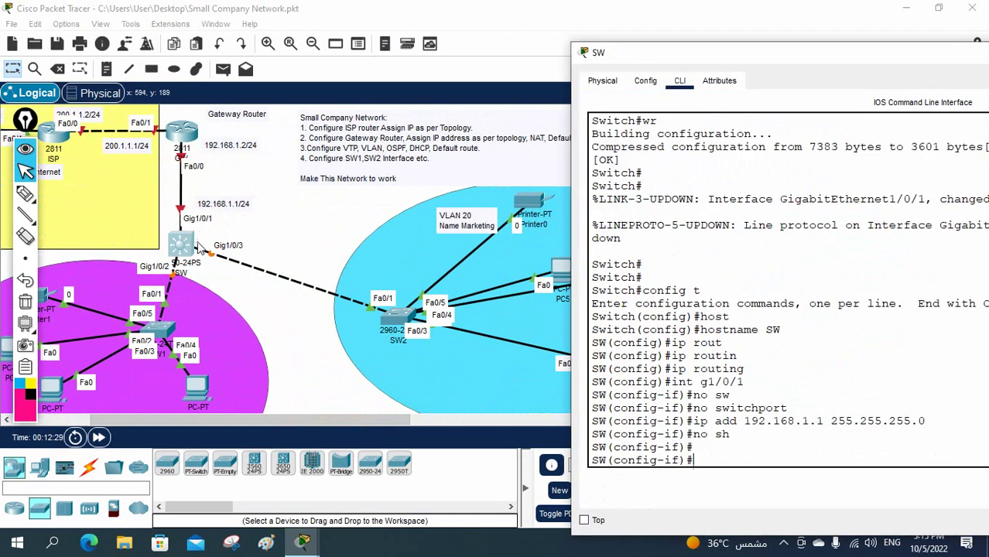
drag(571, 166, 277, 133)
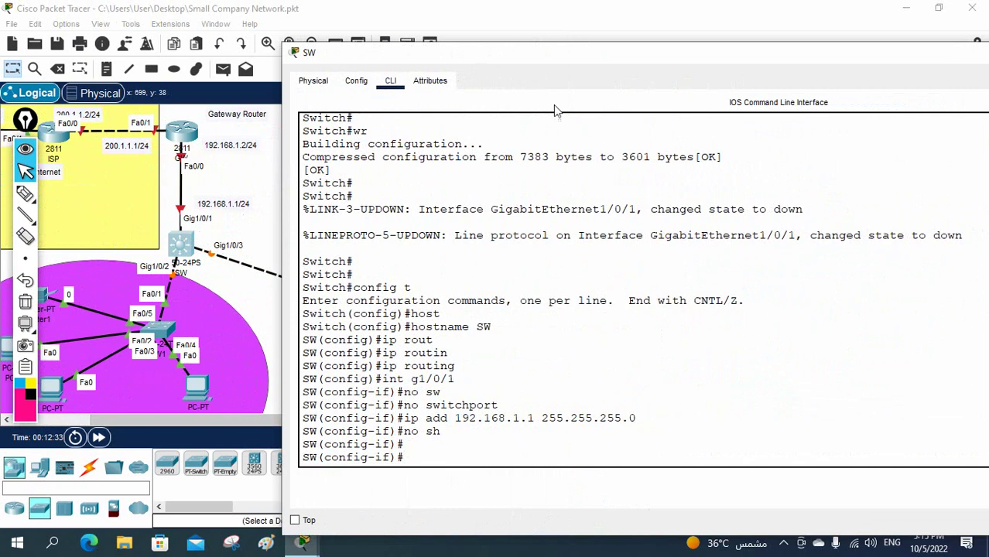
drag(565, 52, 567, 19)
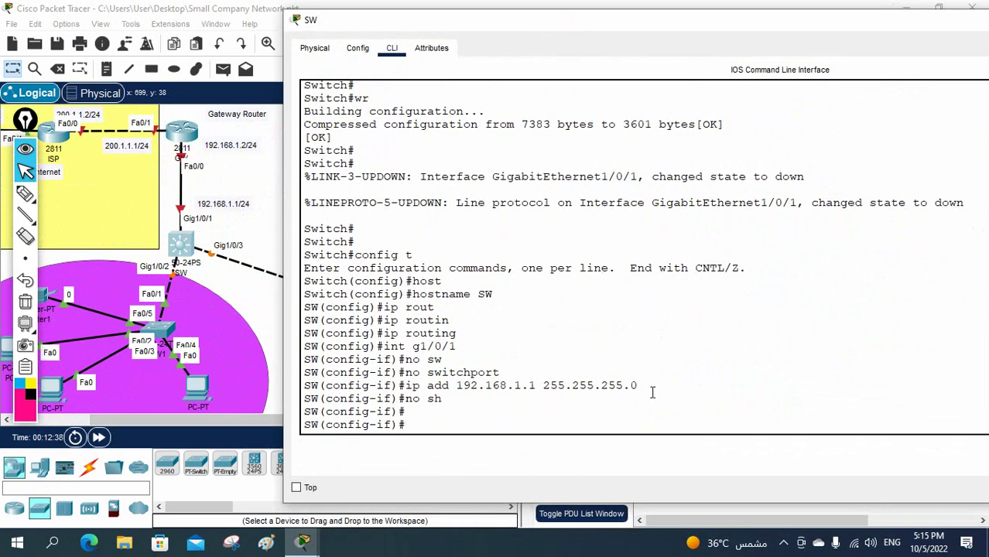
drag(652, 391, 384, 333)
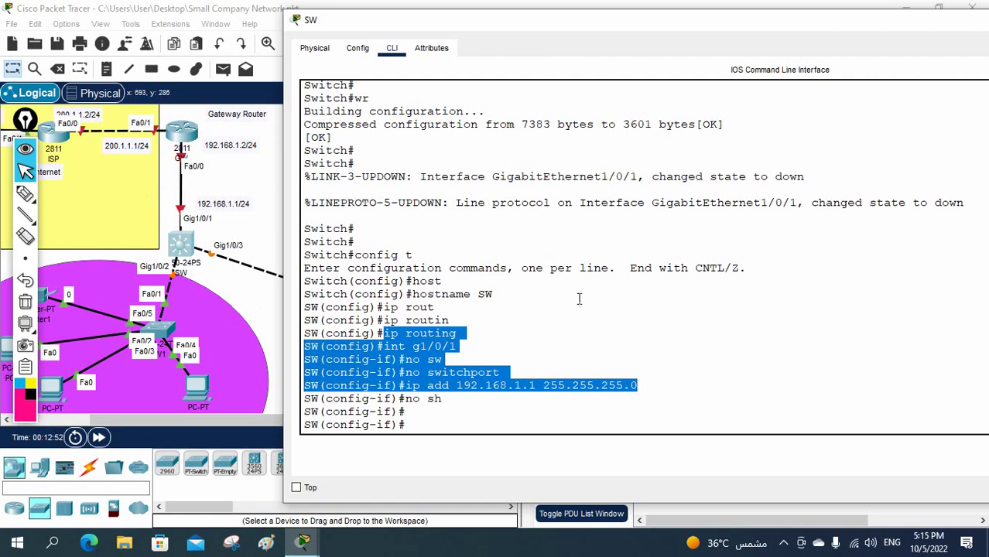
click(25, 193)
click(107, 215)
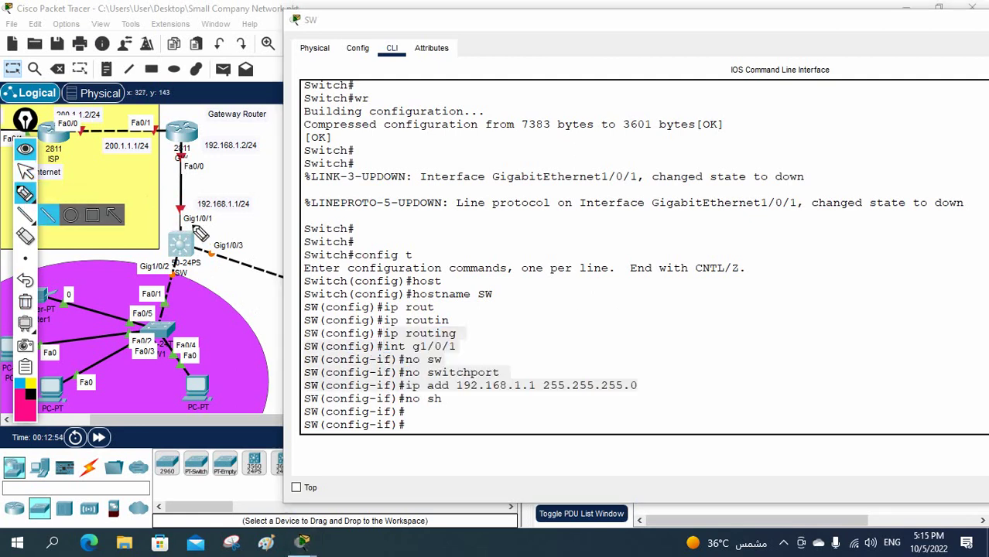
mouse_move(179, 230)
mouse_down()
mouse_move(166, 145)
mouse_move(199, 144)
mouse_move(217, 205)
mouse_move(181, 231)
mouse_up()
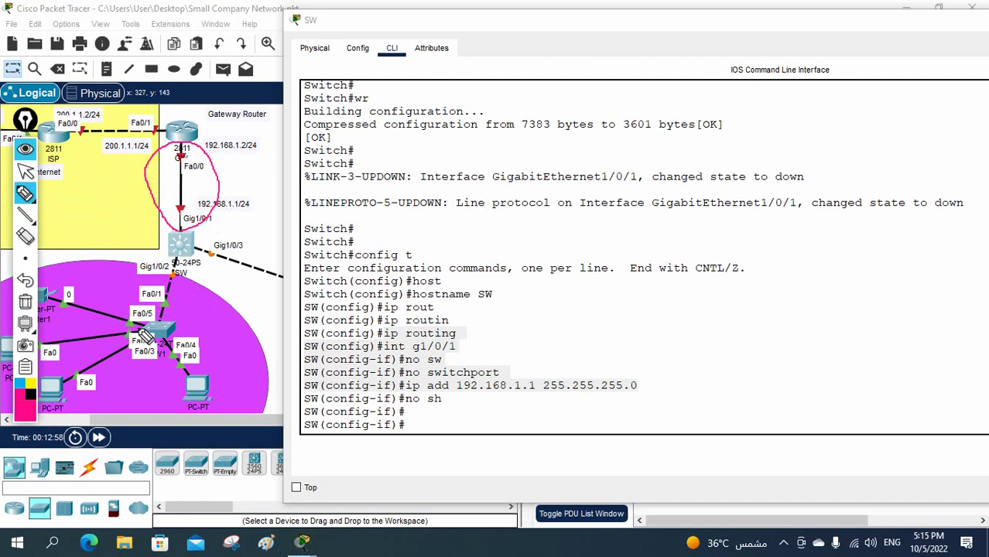
mouse_move(164, 310)
mouse_down()
mouse_move(176, 236)
mouse_move(160, 308)
mouse_move(155, 320)
mouse_move(143, 316)
mouse_move(169, 277)
mouse_move(181, 221)
mouse_move(230, 260)
mouse_move(193, 245)
mouse_move(181, 189)
mouse_move(182, 227)
mouse_move(176, 185)
mouse_move(189, 158)
mouse_move(177, 283)
mouse_up()
mouse_move(209, 172)
mouse_down()
mouse_move(220, 136)
mouse_move(279, 151)
mouse_move(189, 168)
mouse_up()
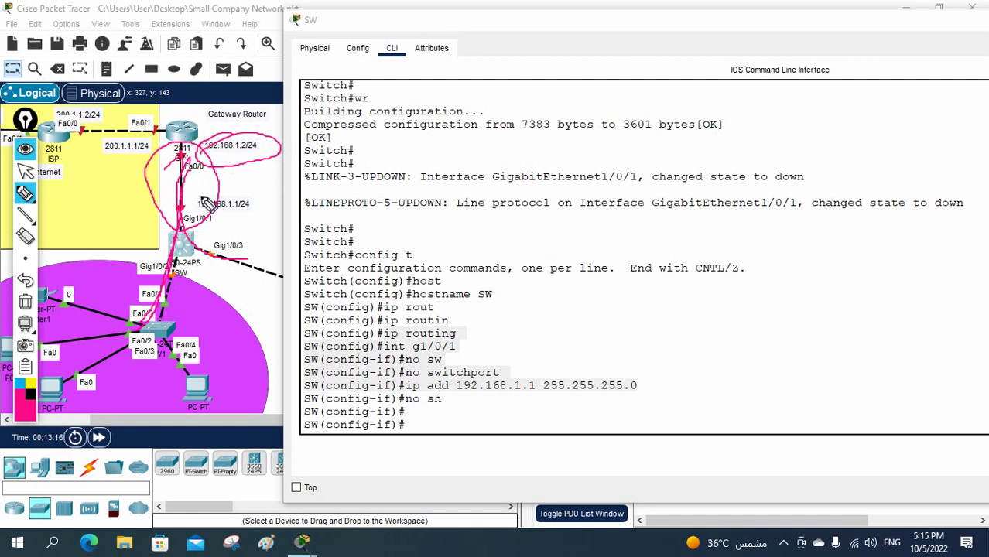
click(24, 302)
click(25, 171)
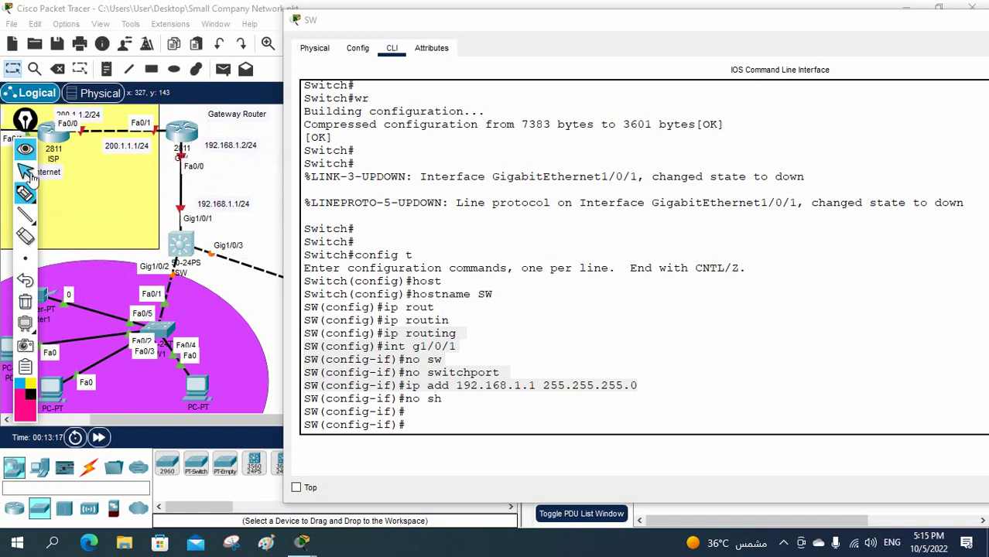
Add a default route on the central switch, 0.0.0.0 0.0.0.0 via next hop 192.168.1.2
click(475, 407)
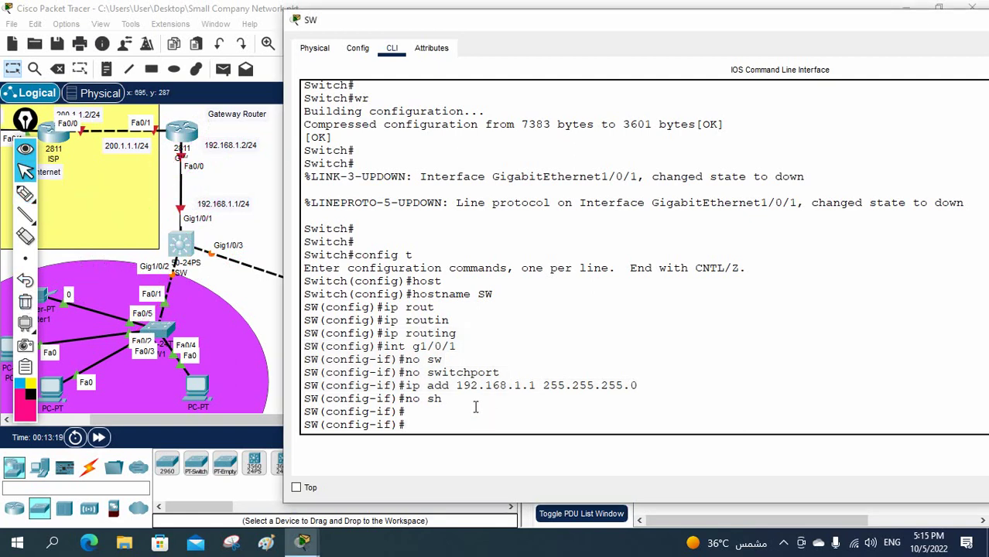
text(ip route 0.0.0.0 )
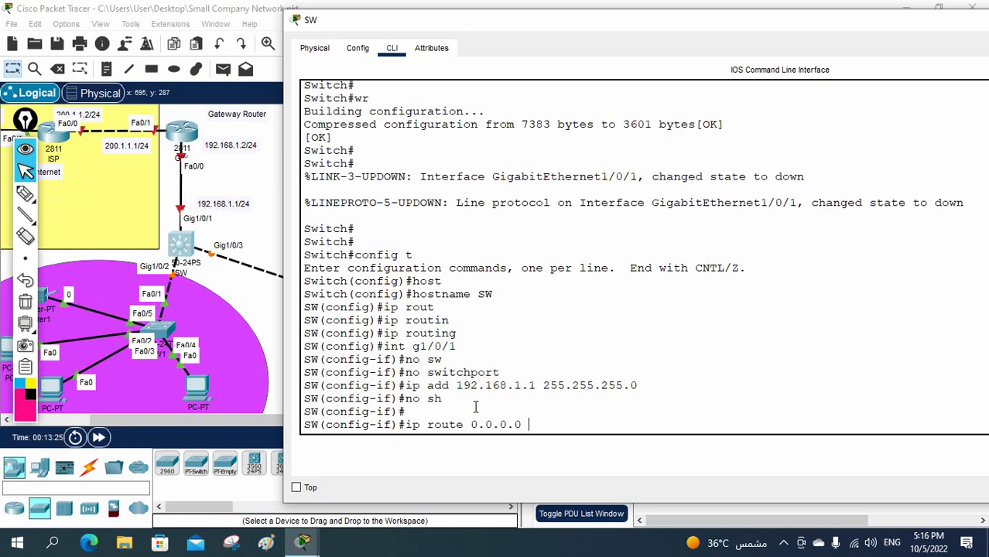
text(0.0.0.0 192)
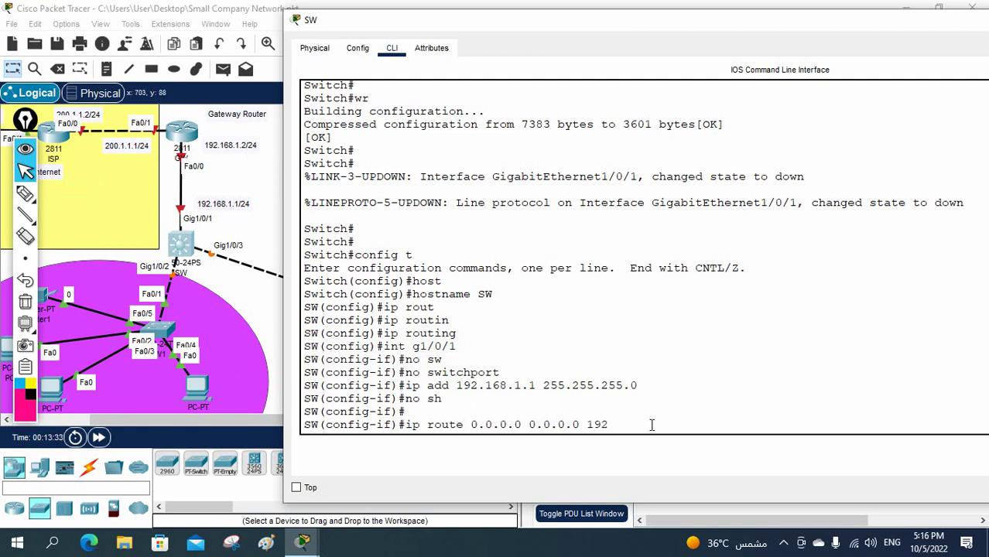
text(.168.1.2)
key(Return)
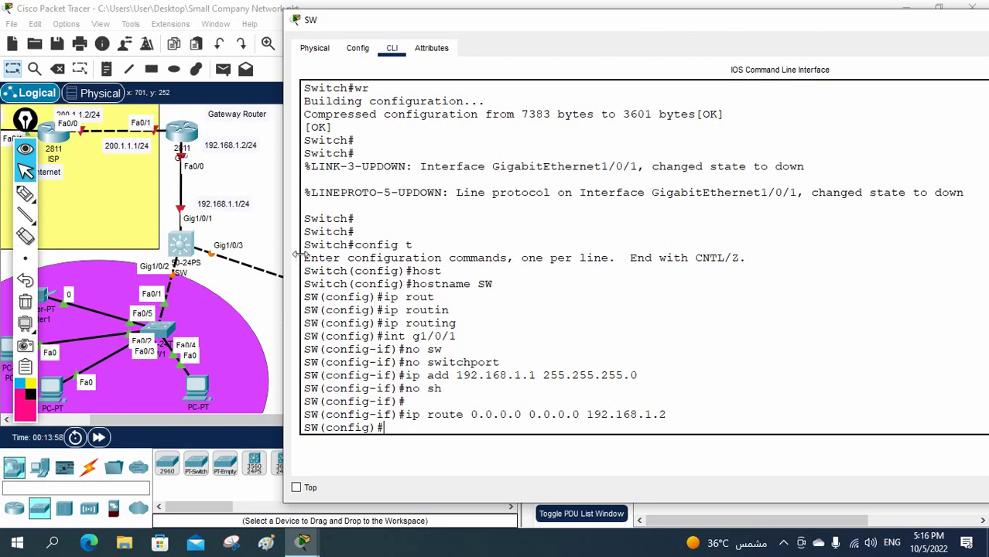
Check the task list on the topology and set the central switch's VTP domain to networkforyou
drag(335, 23, 470, 276)
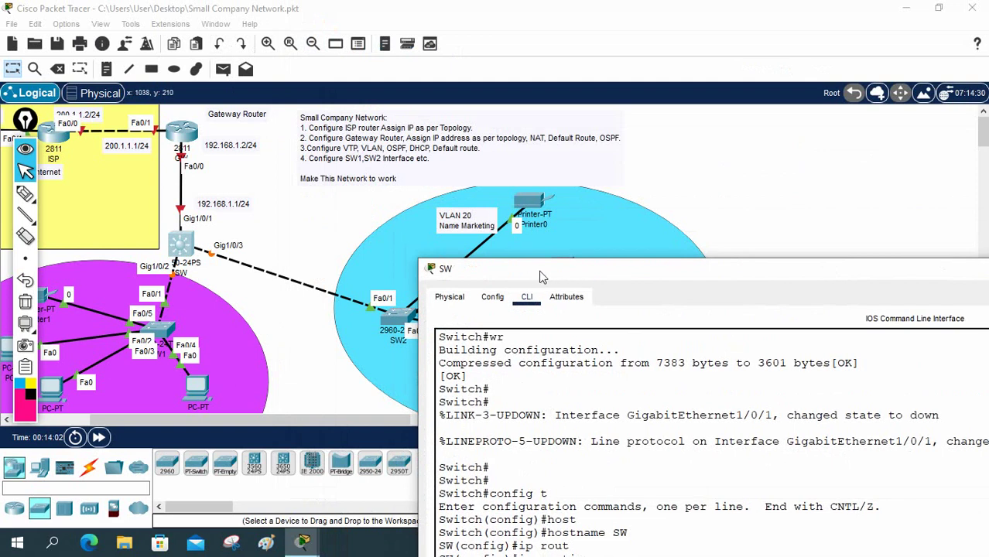
drag(543, 271, 399, 70)
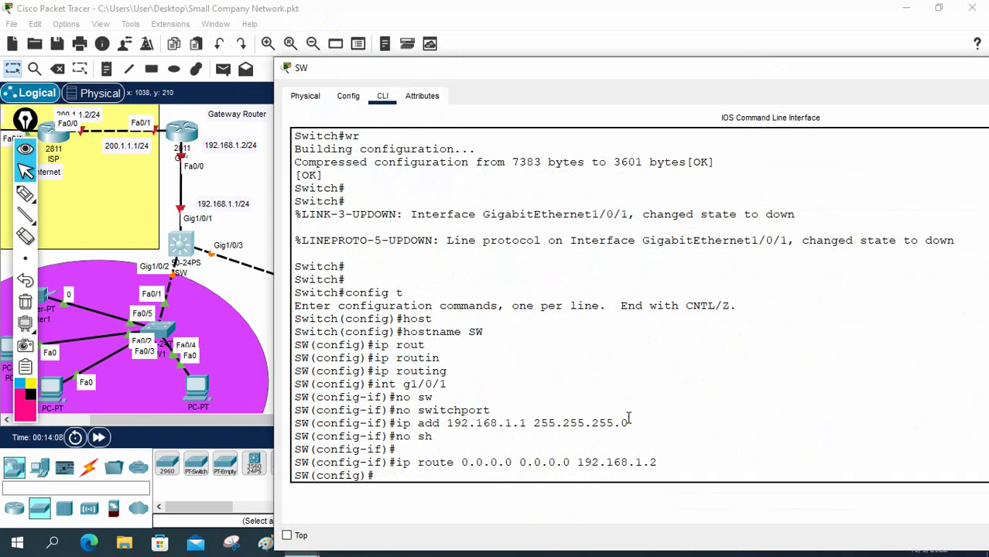
text(vtp dom)
key(Tab)
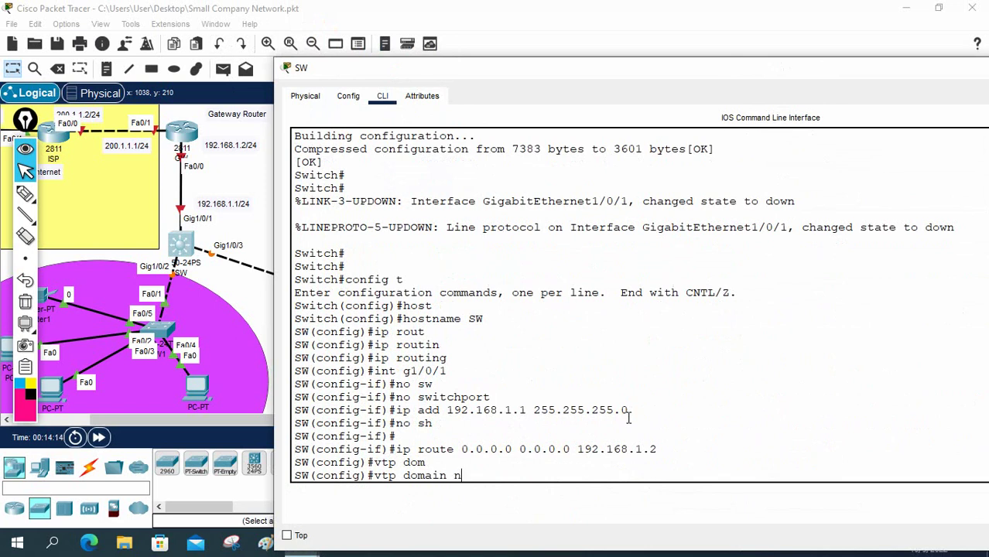
text(networkforyou)
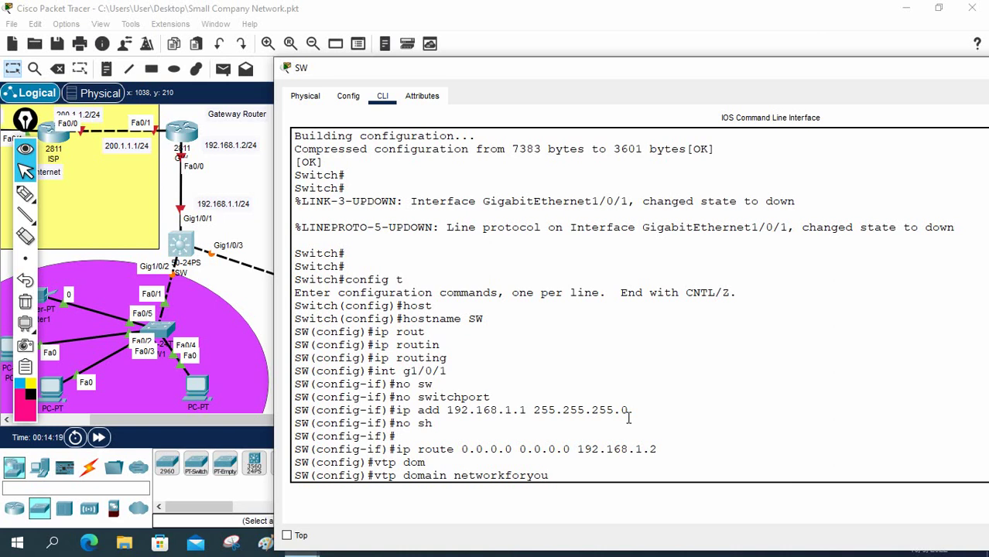
key(Return)
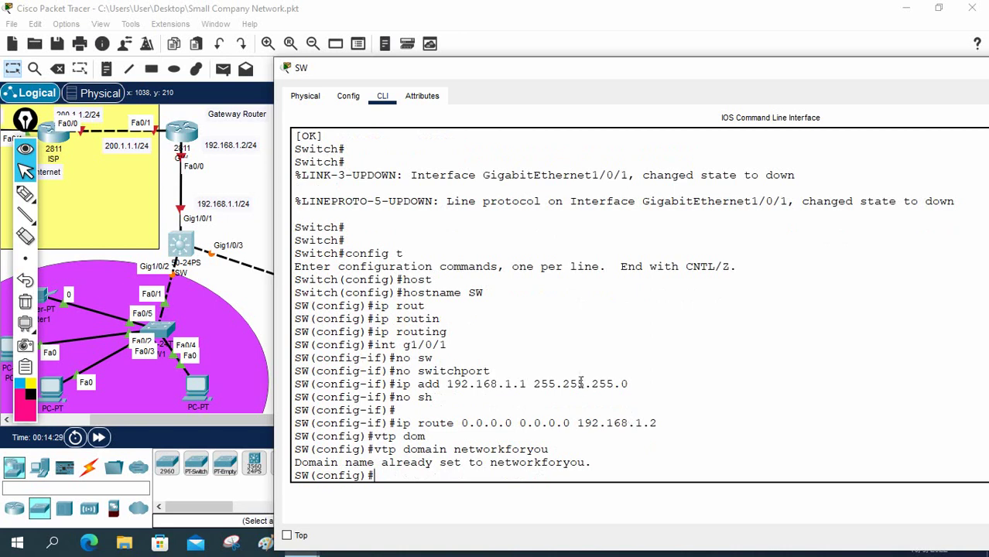
Put away the central switch's command-line window so that the whole topology is accessible
click(817, 76)
click(783, 69)
drag(783, 70, 578, 64)
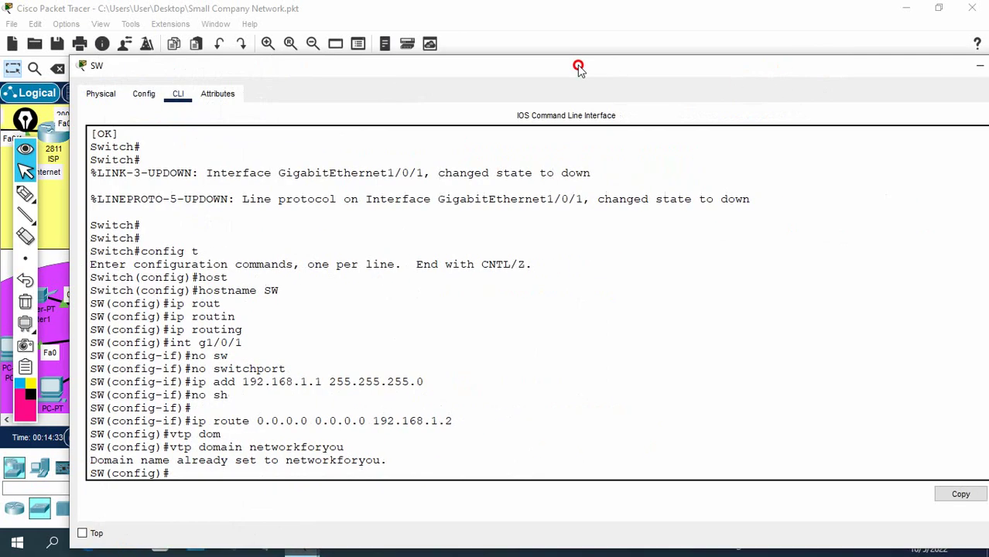
double_click(578, 64)
click(905, 77)
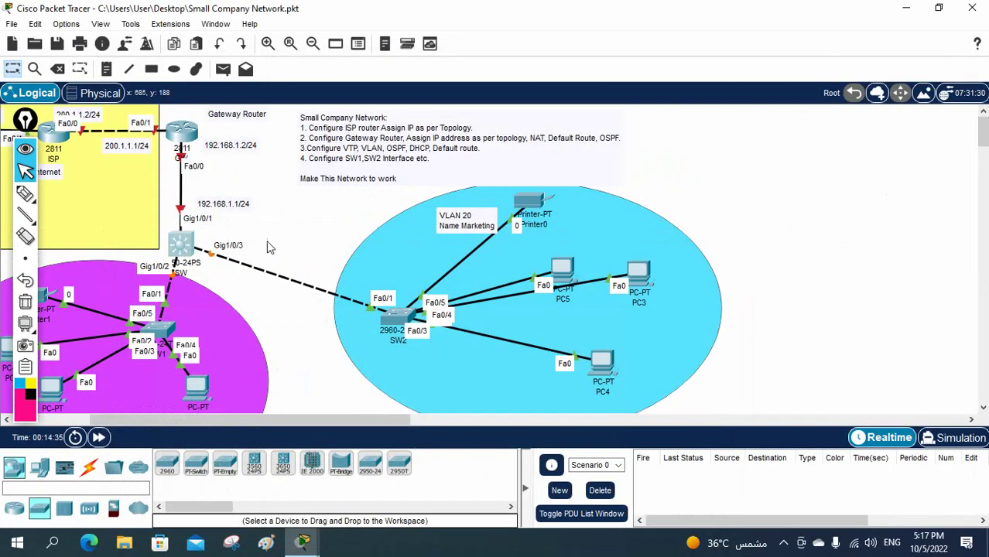
Open SW1's command line, enter global configuration mode and place its window beside the topology
click(164, 331)
click(553, 276)
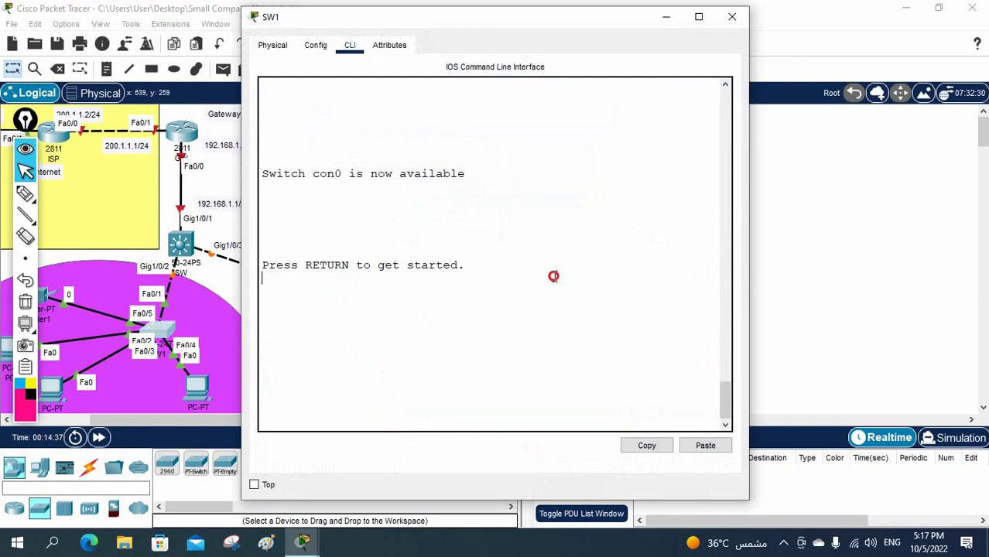
key(Return)
key(Return)
key(Return)
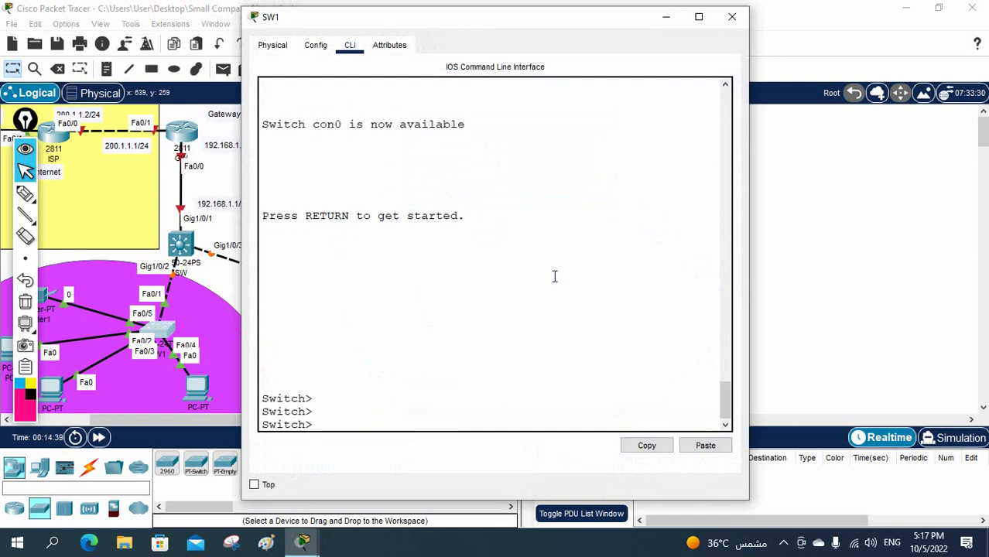
text(en)
key(Return)
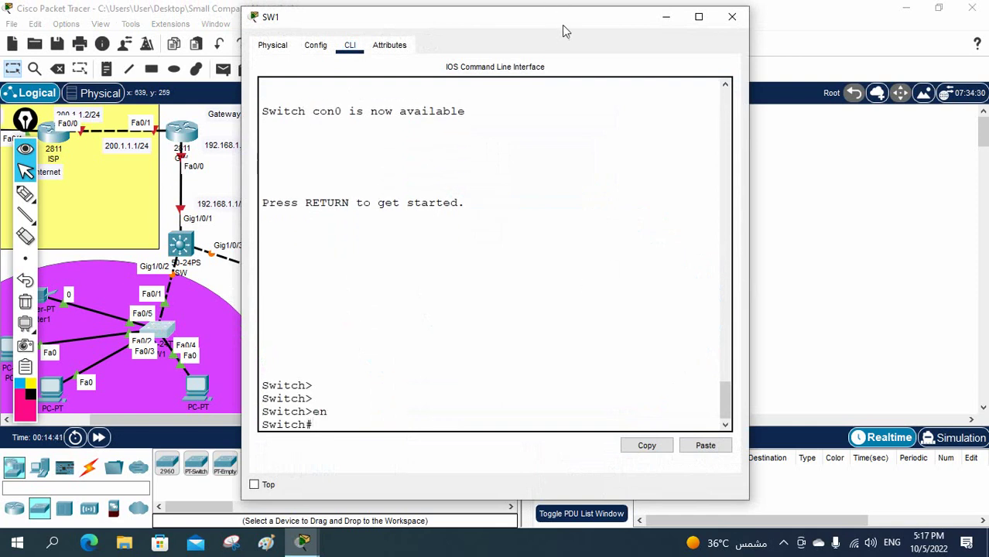
drag(563, 26, 766, 51)
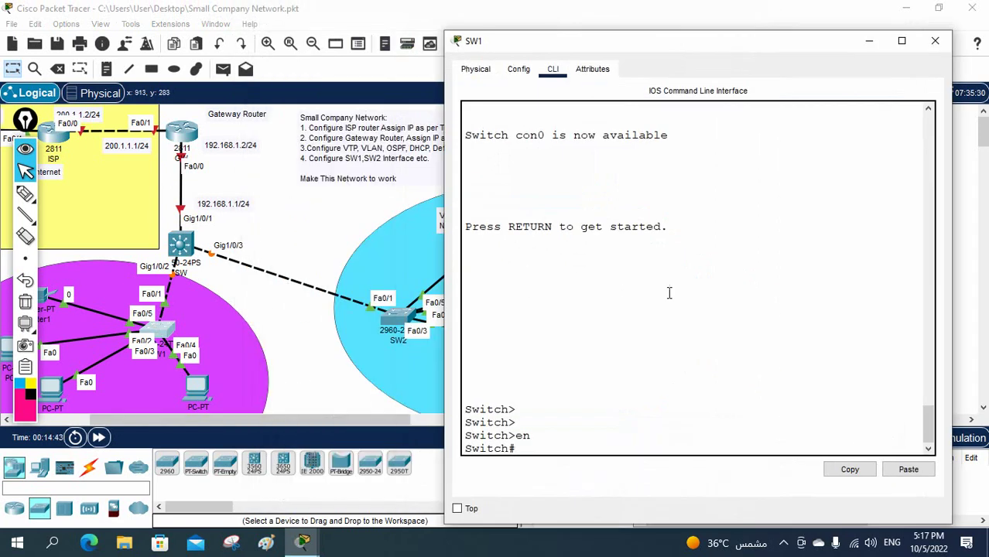
text(config t)
key(Return)
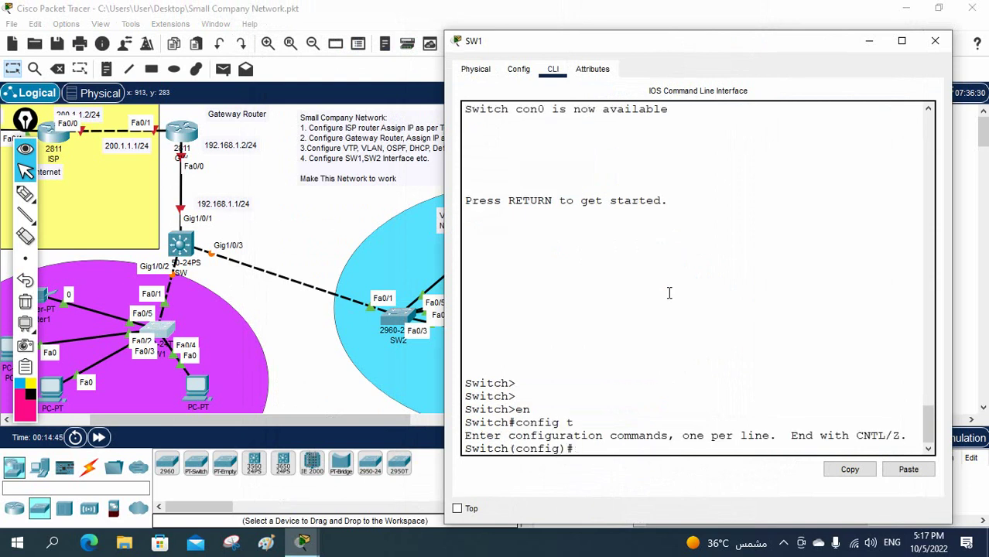
Set the hostname of the switch in the purple area to SW1
text(host)
key(Tab)
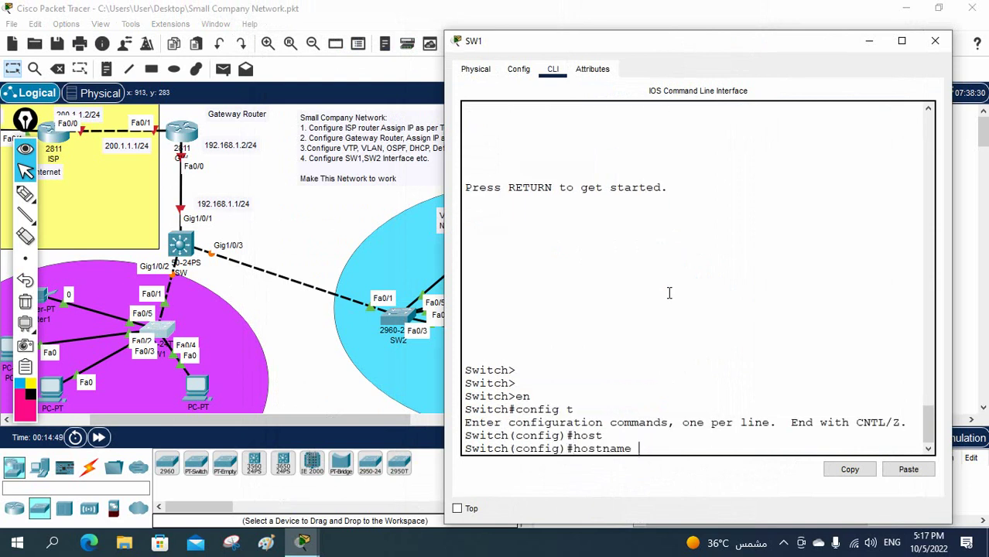
text(SW1)
key(Return)
Set SW1's VTP domain to networkforyou and close its window
text(vtp)
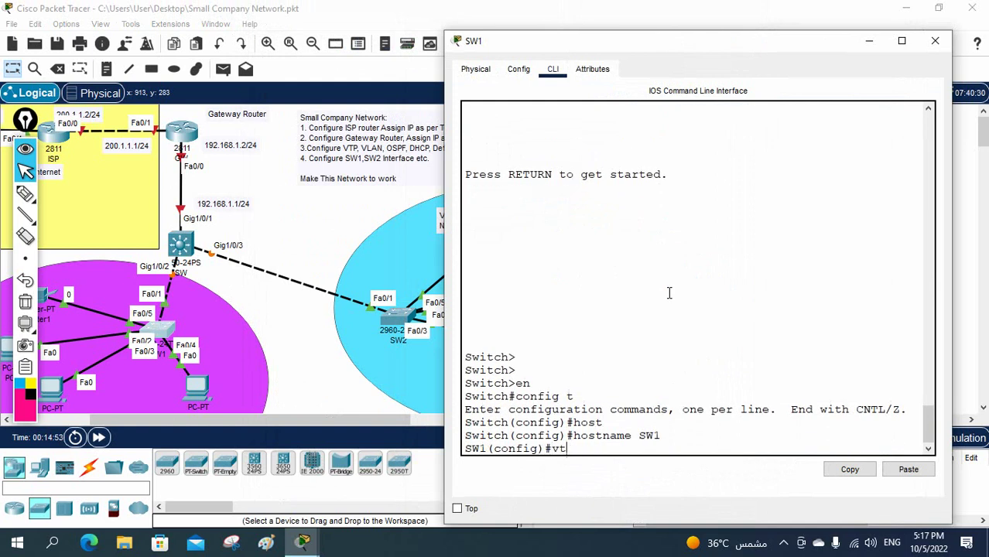
key(Tab)
text(do)
key(Tab)
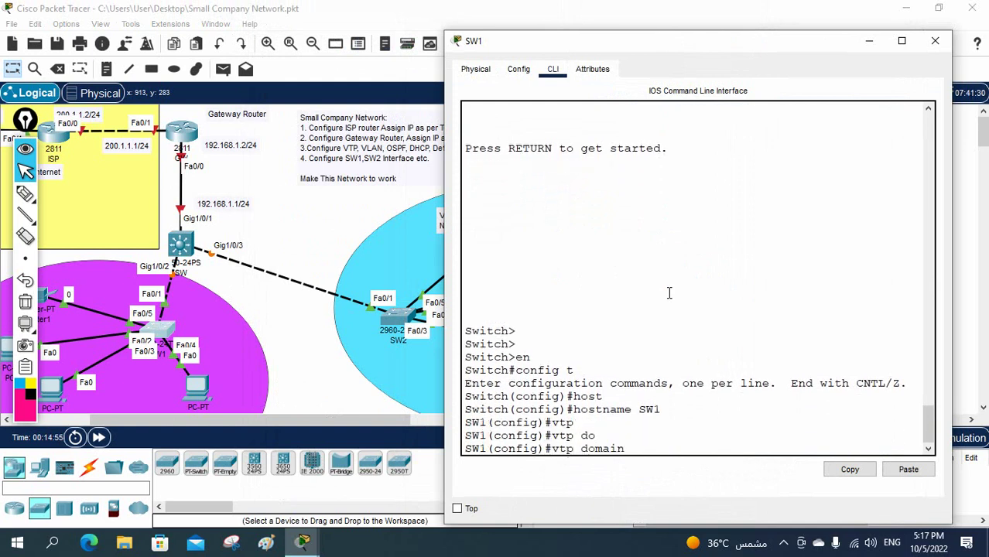
text(networkforyou)
key(Return)
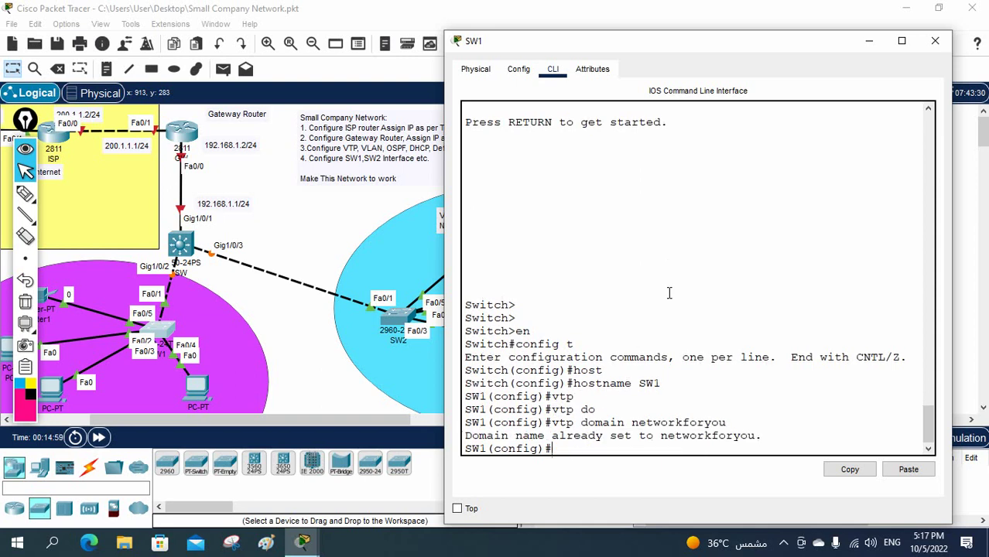
click(935, 40)
Open SW2's command line in a widened window and enter global configuration mode
click(402, 311)
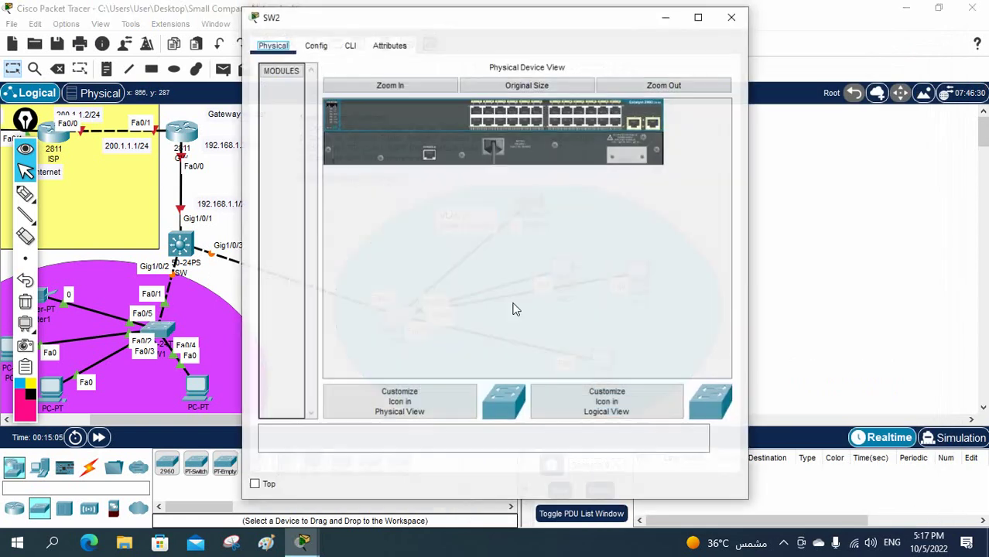
click(349, 45)
drag(749, 206, 980, 214)
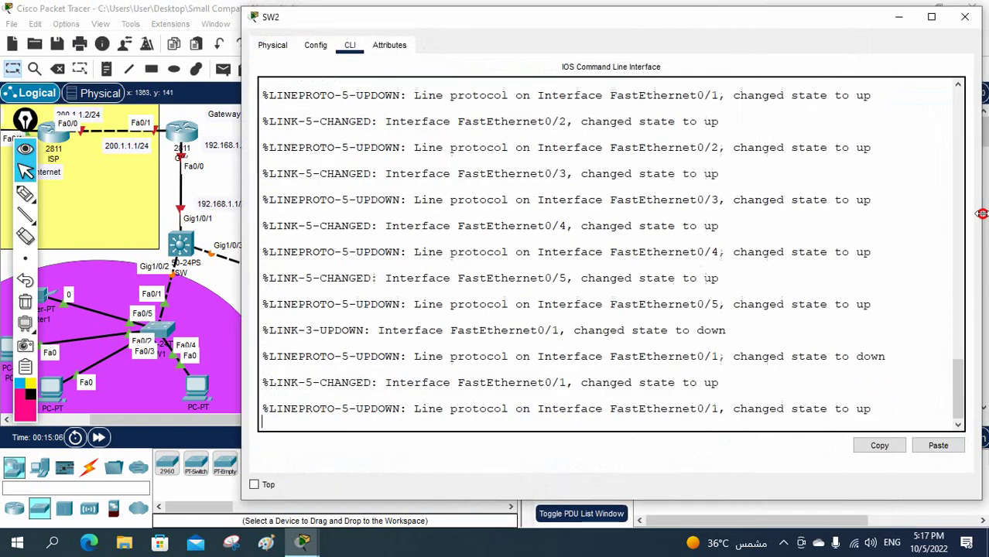
key(Return)
text(en)
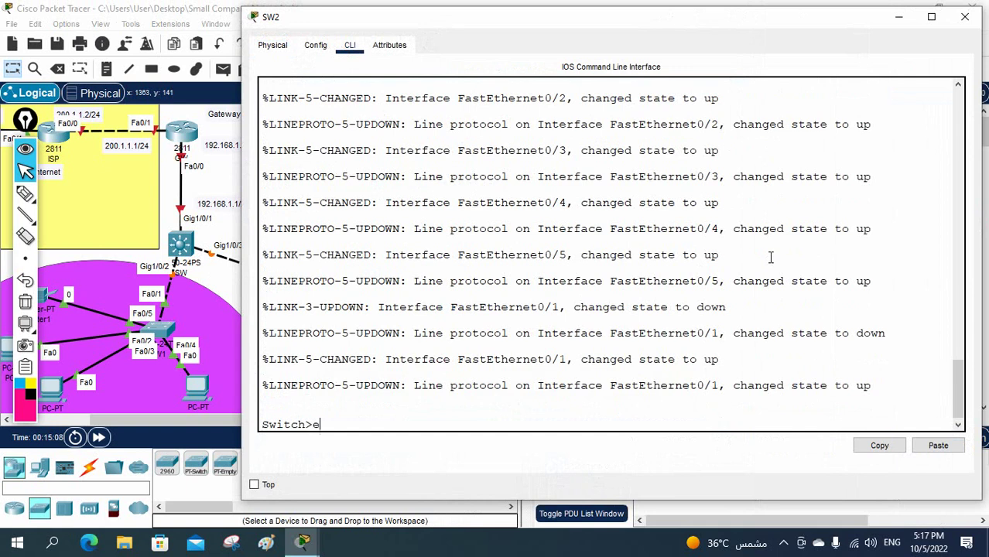
key(Return)
text(config t)
key(Return)
Set the hostname of the switch in the VLAN 20 area to SW2
text(host)
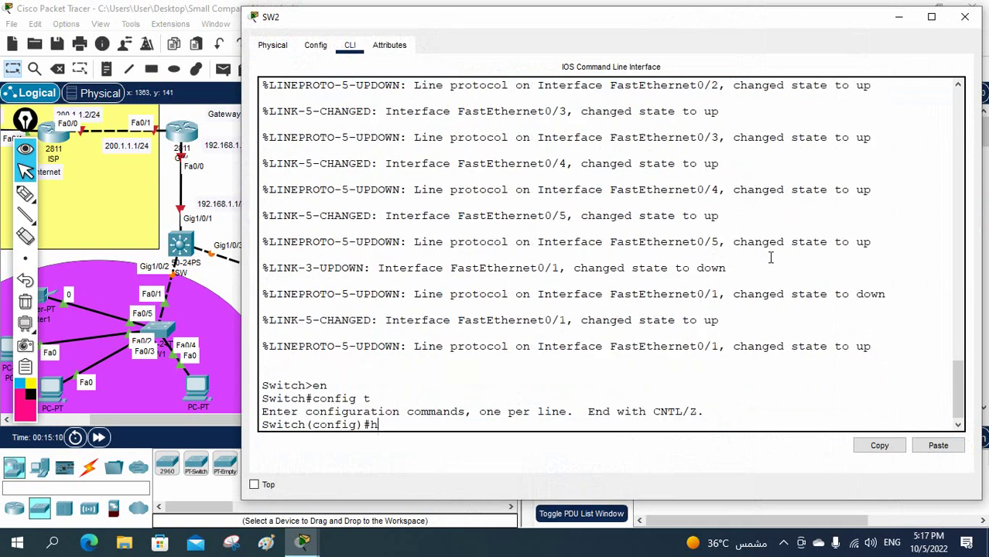
key(Tab)
text(SW)
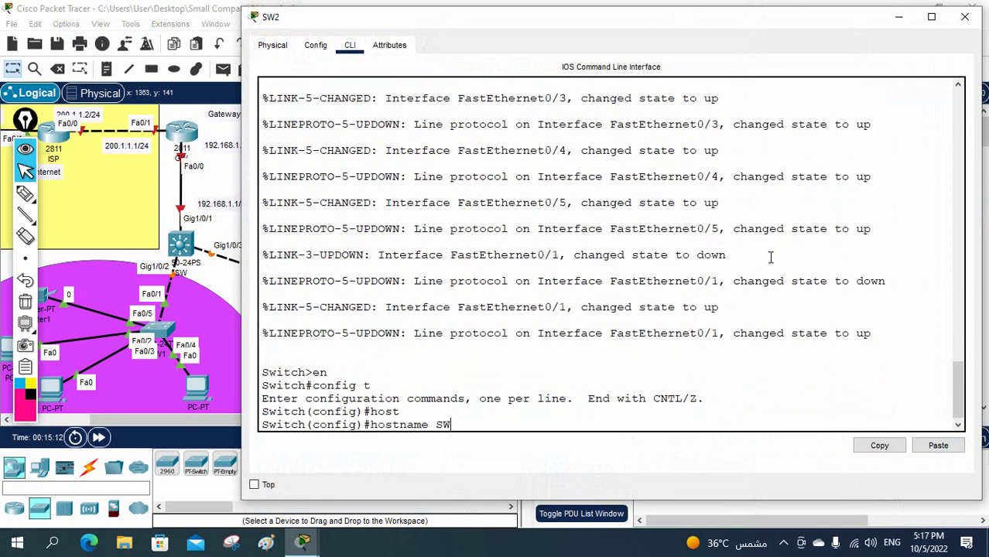
text(2)
key(Return)
Set SW2's VTP domain to networkforyou and close its window
text(v)
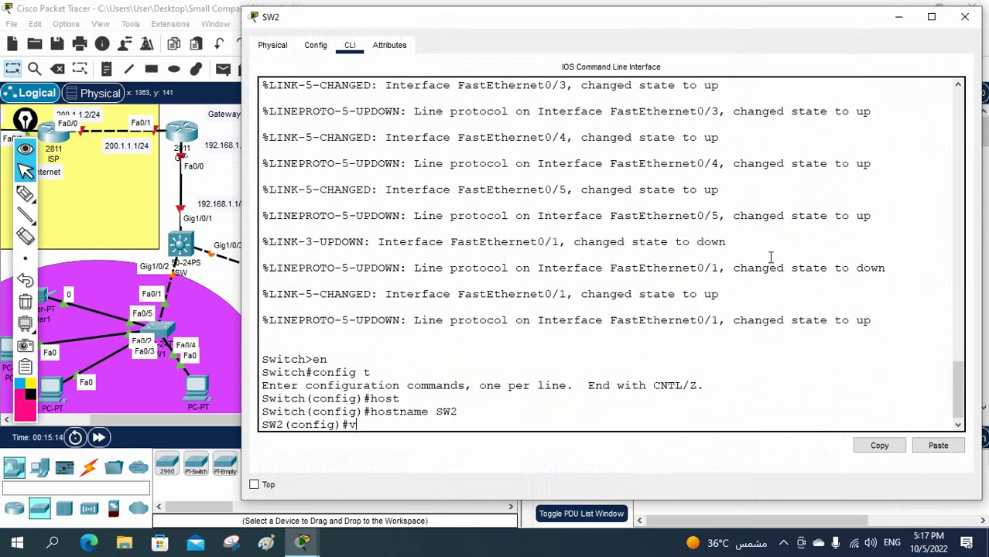
text(t)
key(Tab)
text(do)
key(Tab)
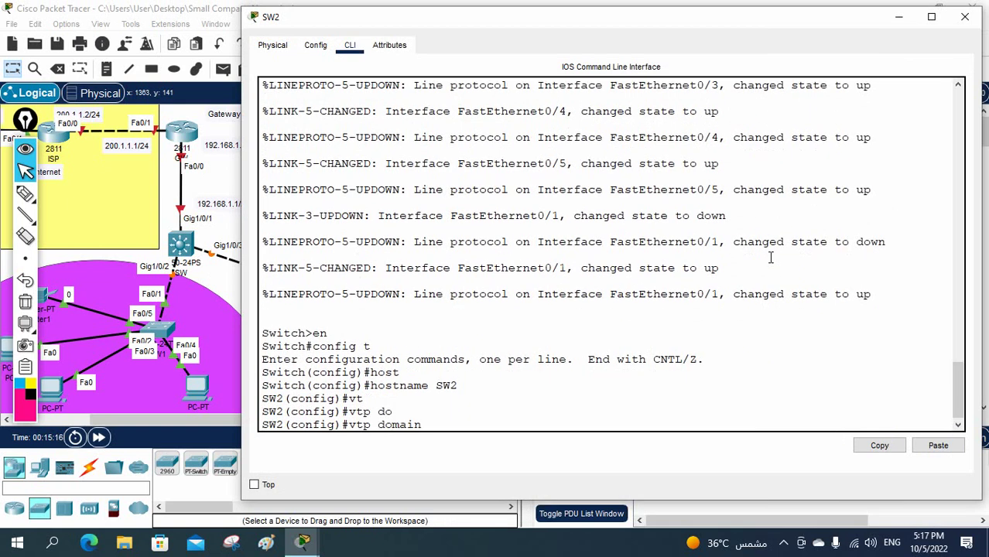
text(networkforyuou)
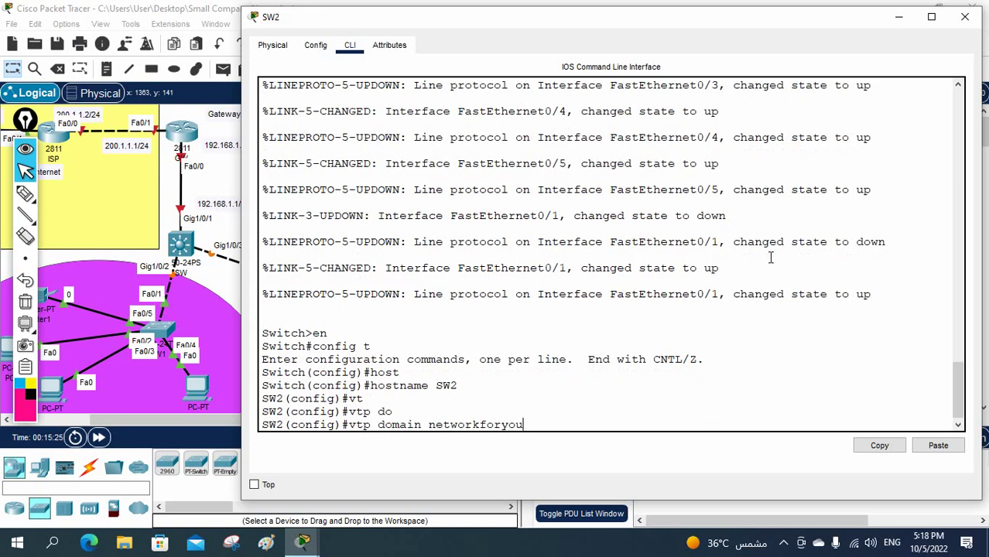
key(Return)
key(Return)
key(Return)
key(Return)
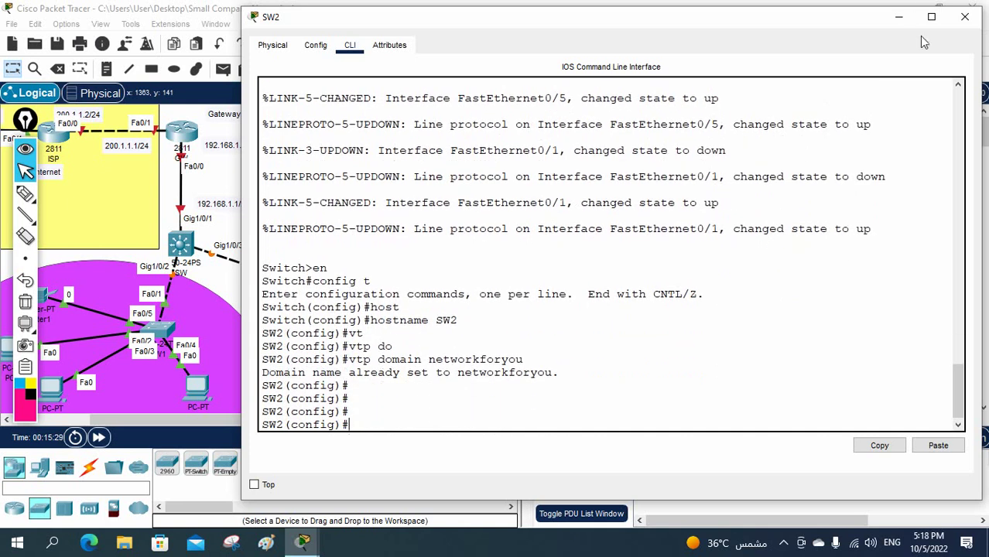
click(964, 16)
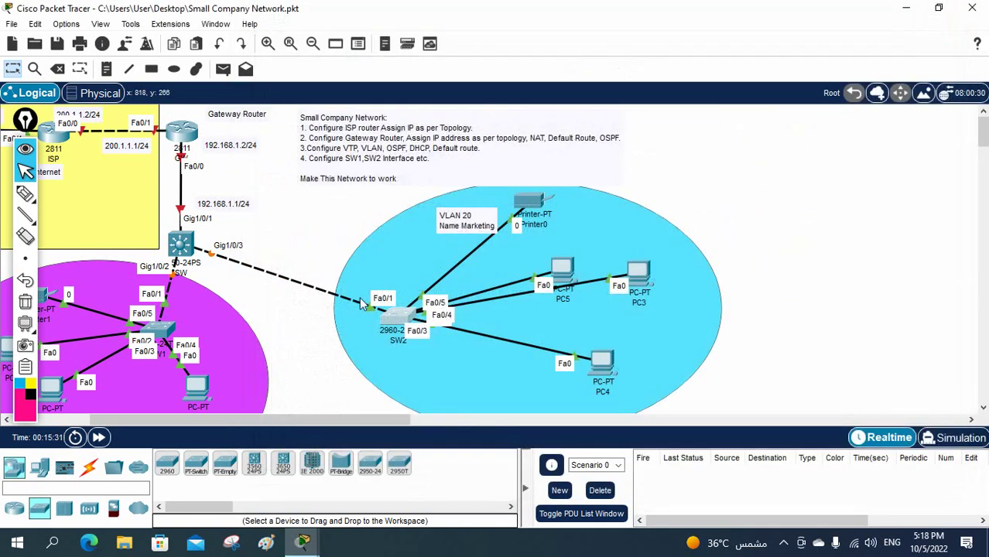
Open the central switch SW's command line, begin a VLAN command, and check the VLAN numbers and names labelled in the topology
click(182, 246)
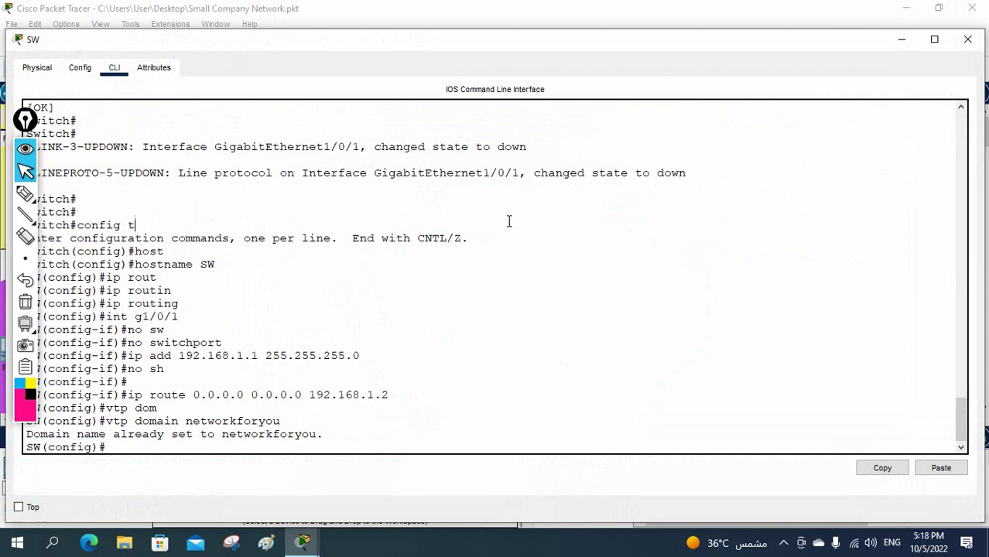
text(vlan 1)
drag(428, 40, 742, 254)
mouse_move(24, 120)
mouse_down()
mouse_move(766, 181)
mouse_move(830, 159)
mouse_up()
scroll(268, 256, down, 3)
scroll(268, 261, down, 1)
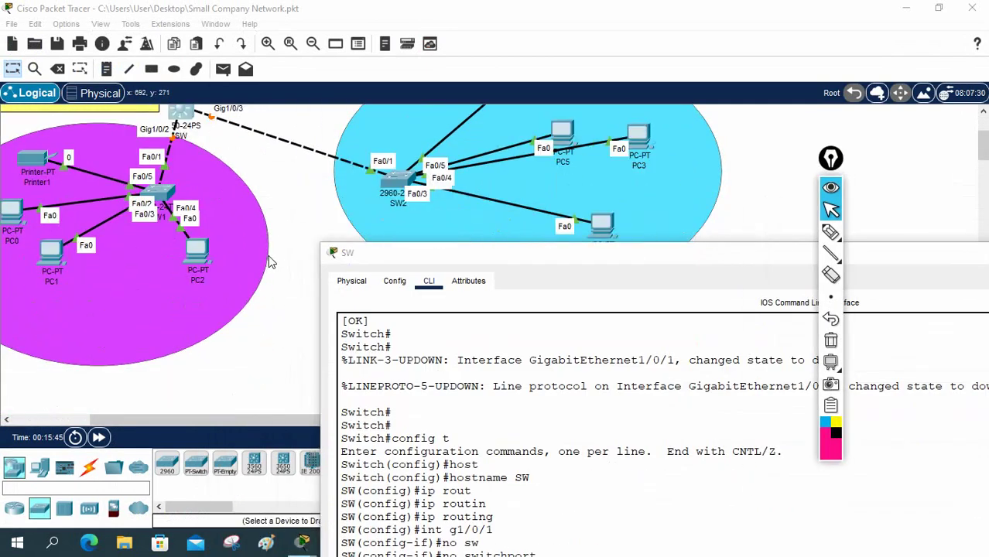
drag(181, 420, 104, 415)
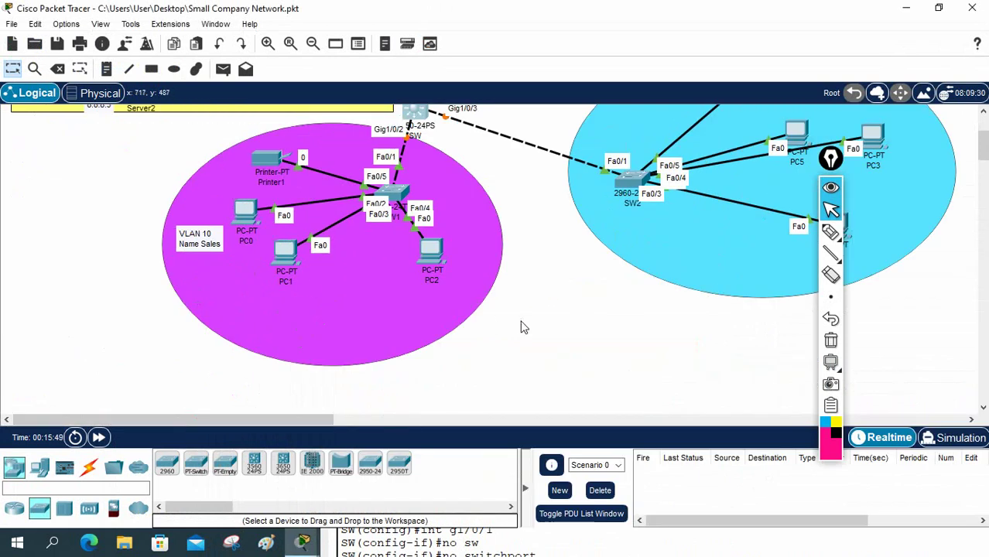
scroll(523, 326, up, 3)
mouse_move(830, 159)
mouse_down()
mouse_move(940, 168)
mouse_move(975, 160)
mouse_up()
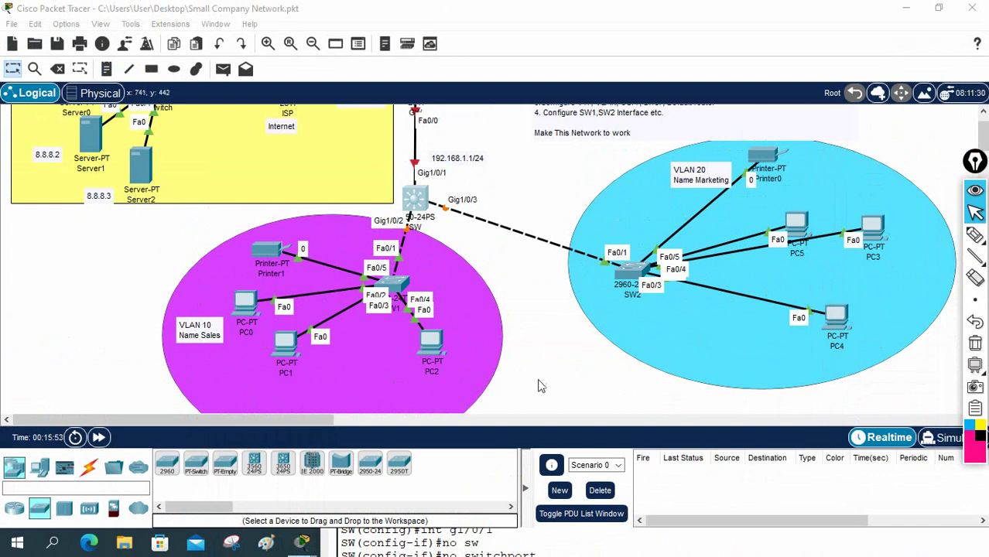
Create VLAN 10 on the central switch and name it sales
click(414, 200)
drag(563, 267, 670, 91)
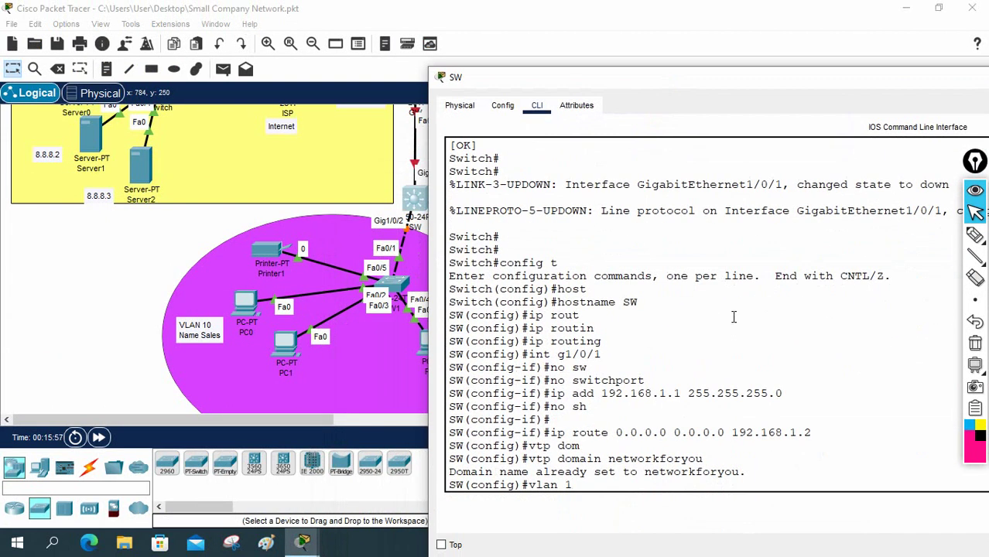
key(Return)
text(name)
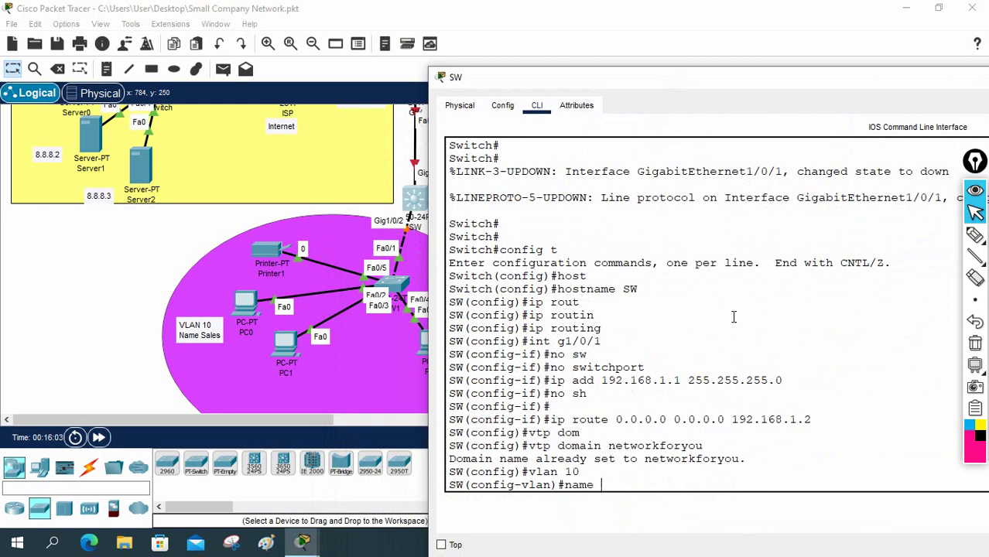
text( sales)
key(Return)
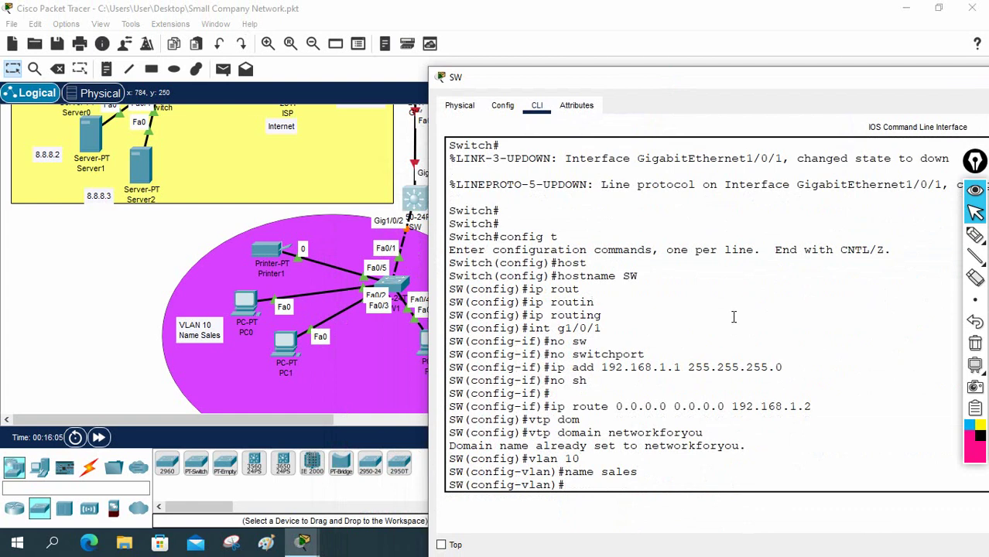
Create VLAN 20 named Marketing on the central switch and return to global configuration mode
text(vlan 20)
key(Return)
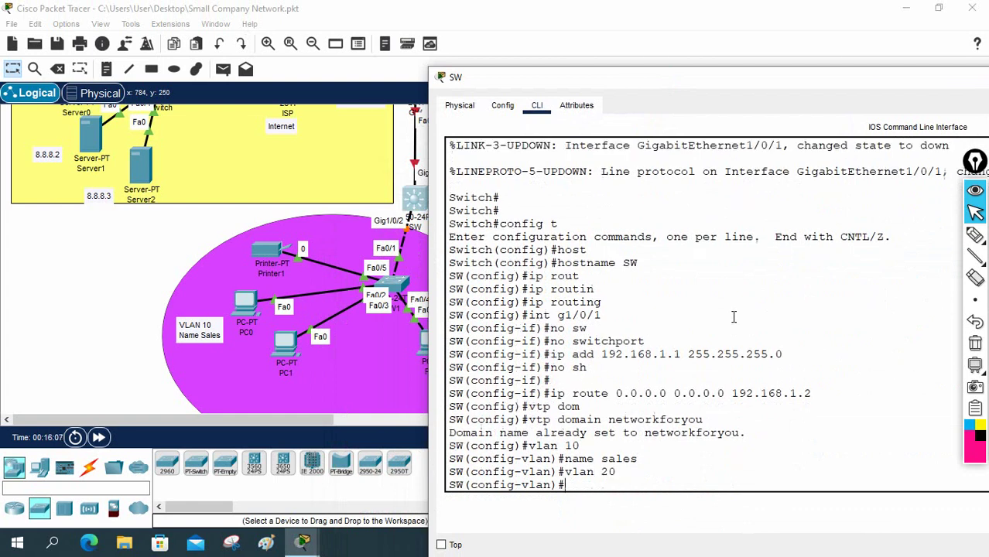
text(name Marketing)
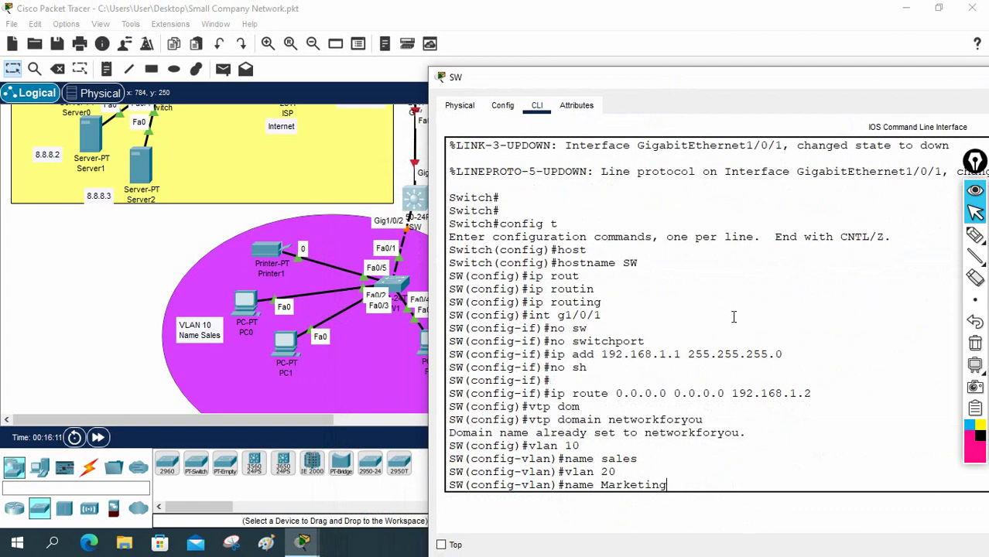
key(Return)
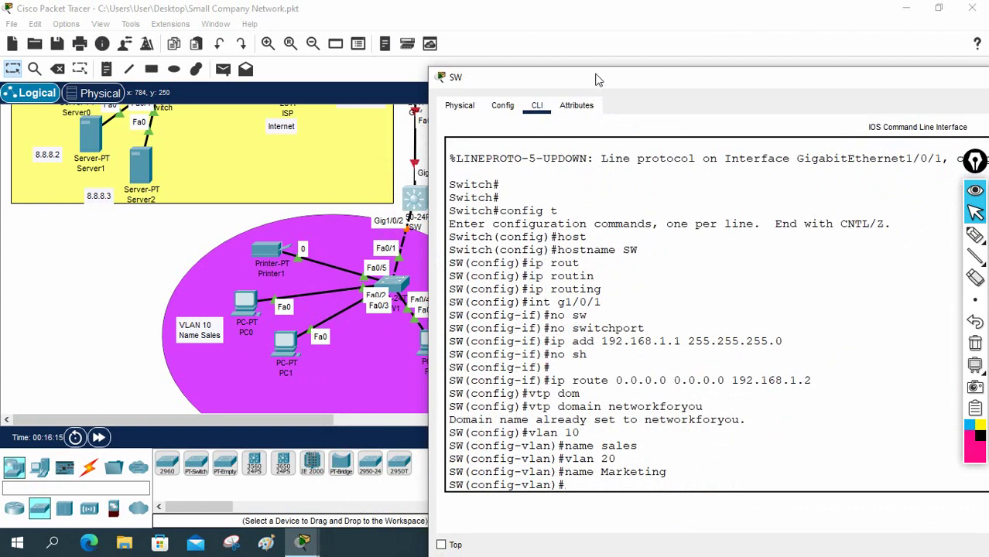
drag(596, 80, 699, 51)
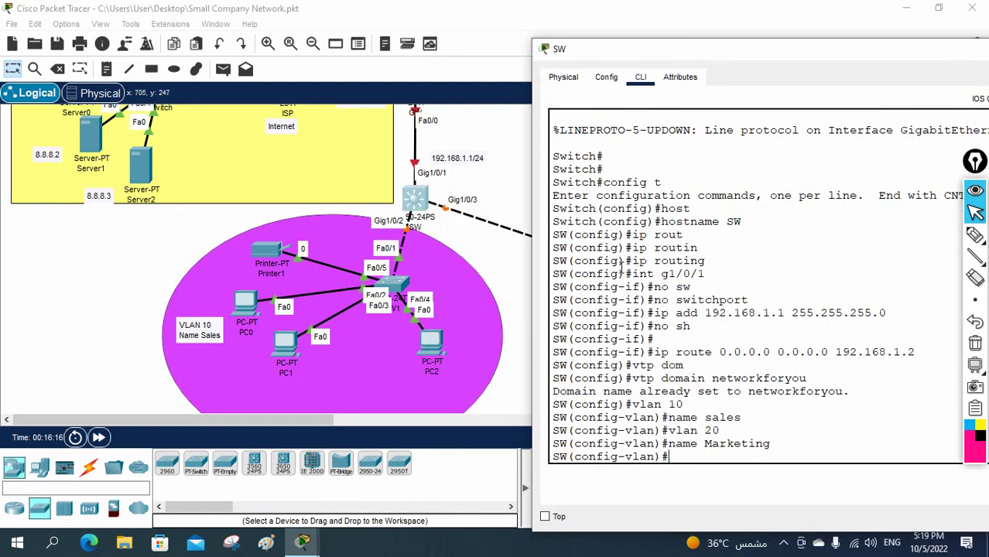
drag(659, 51, 667, 16)
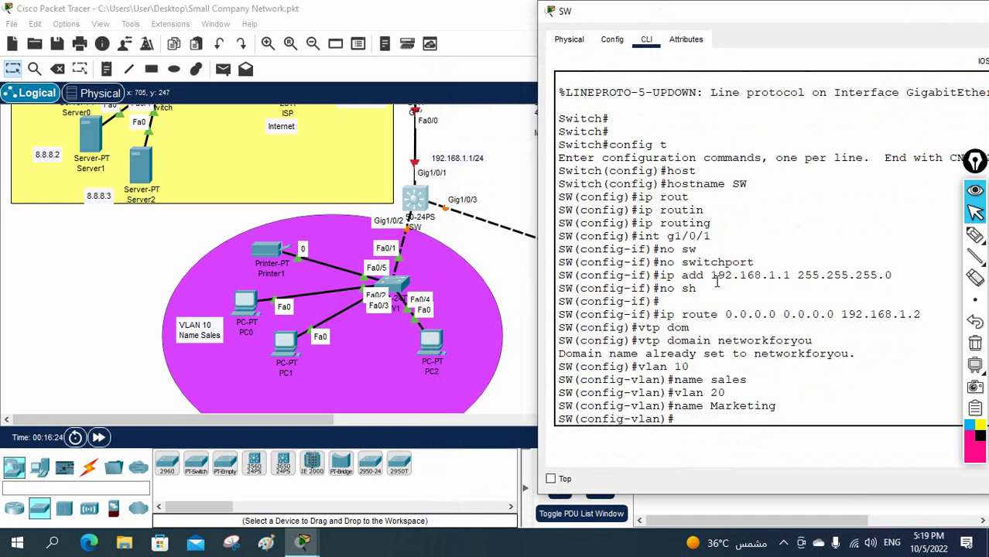
drag(724, 315, 727, 304)
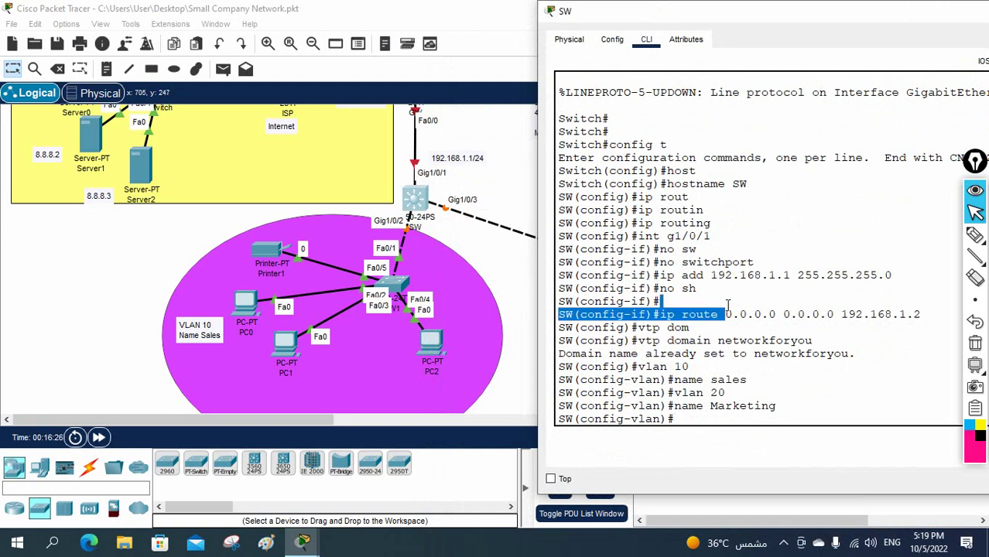
text(exit)
key(Return)
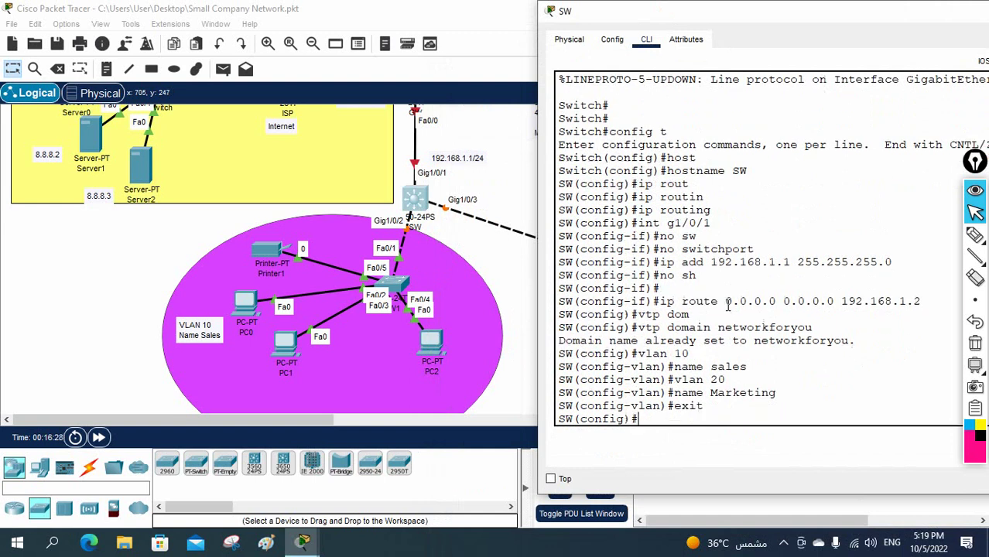
Configure the central switch's VLAN 10 interface with IP address 192.168.10.1 and mask 255.255.255.0, and enable it
key(Return)
text(int vlan 10)
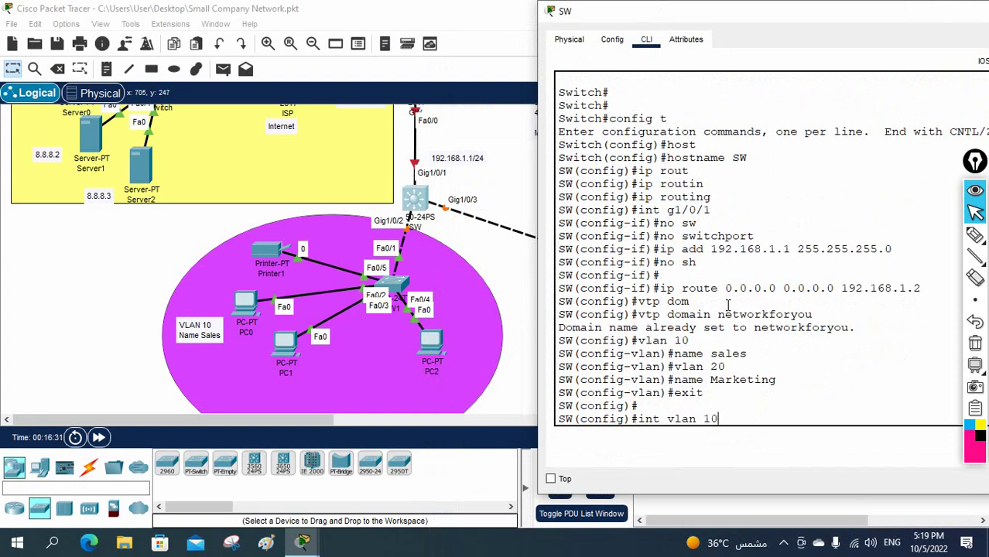
key(Return)
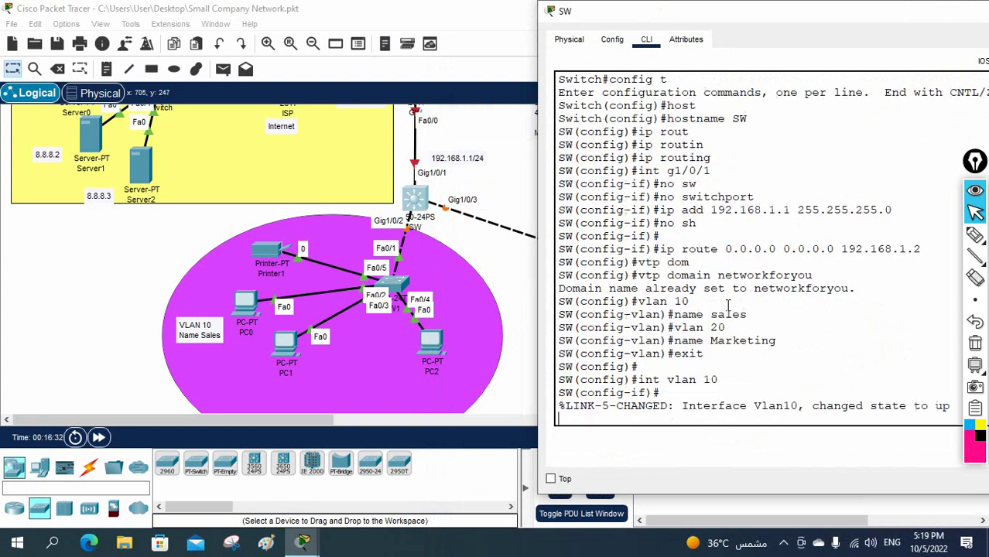
key(Return)
key(Return)
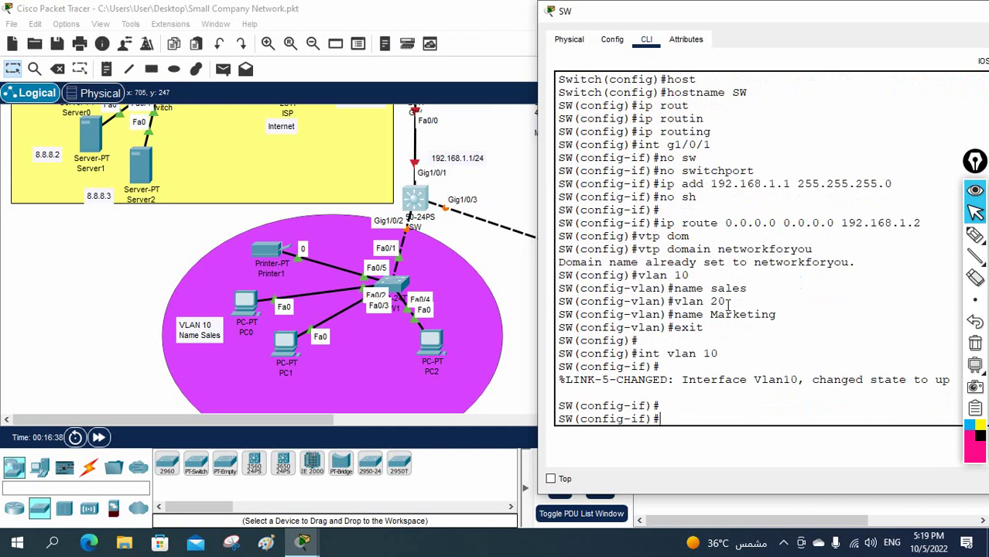
text(ip add 192.168.10.)
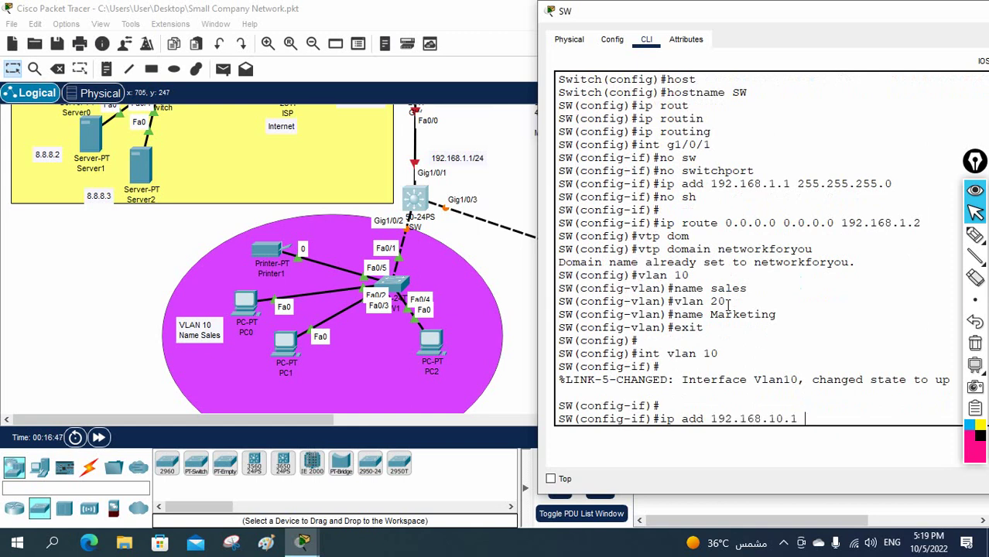
text(1 255.255.255.0)
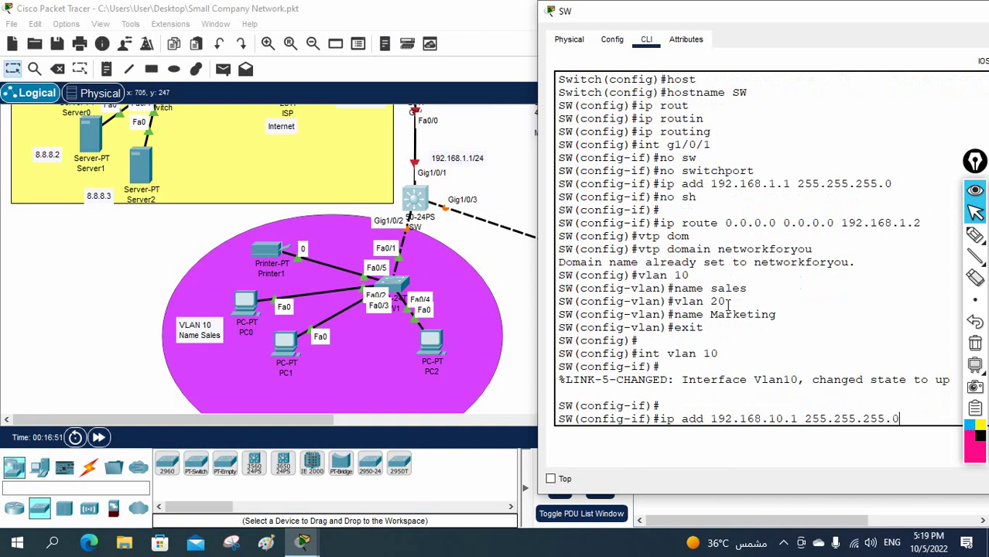
key(Return)
text(no sh)
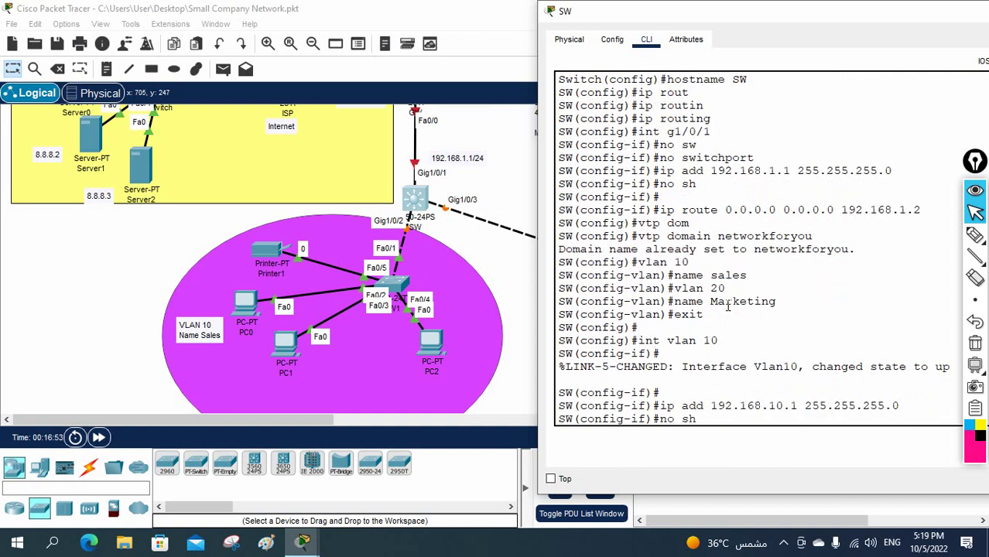
key(Return)
key(Return)
key(Return)
Configure the central switch's VLAN 20 interface with IP address 192.168.20.1 and mask 255.255.255.0, and enable it
text(int)
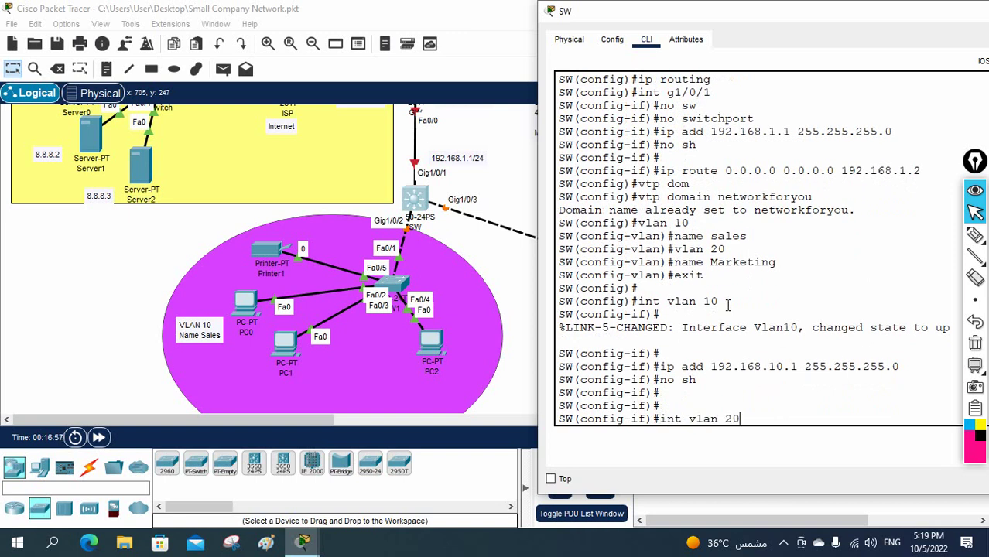
text( vlan 20)
key(Return)
key(Return)
key(Return)
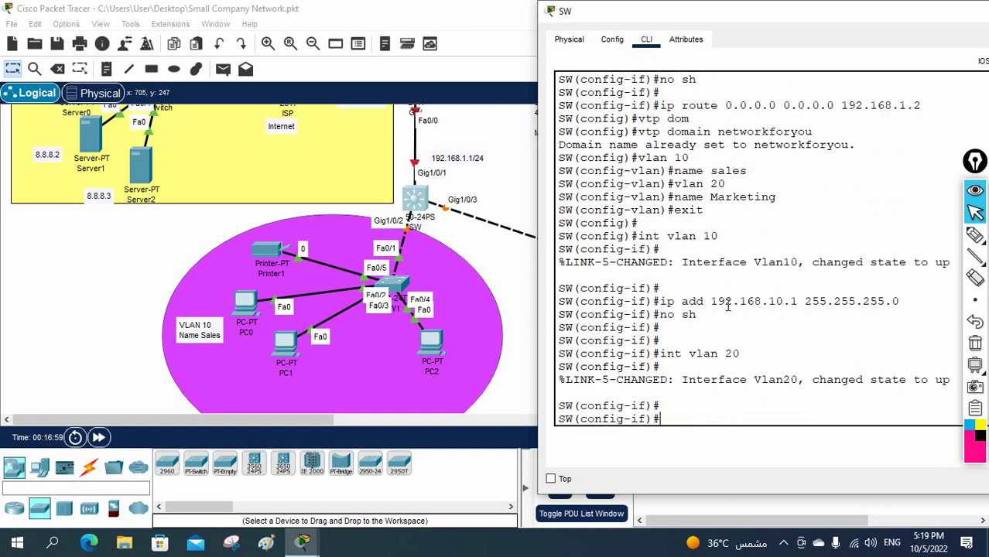
text(ip add 192.168.2)
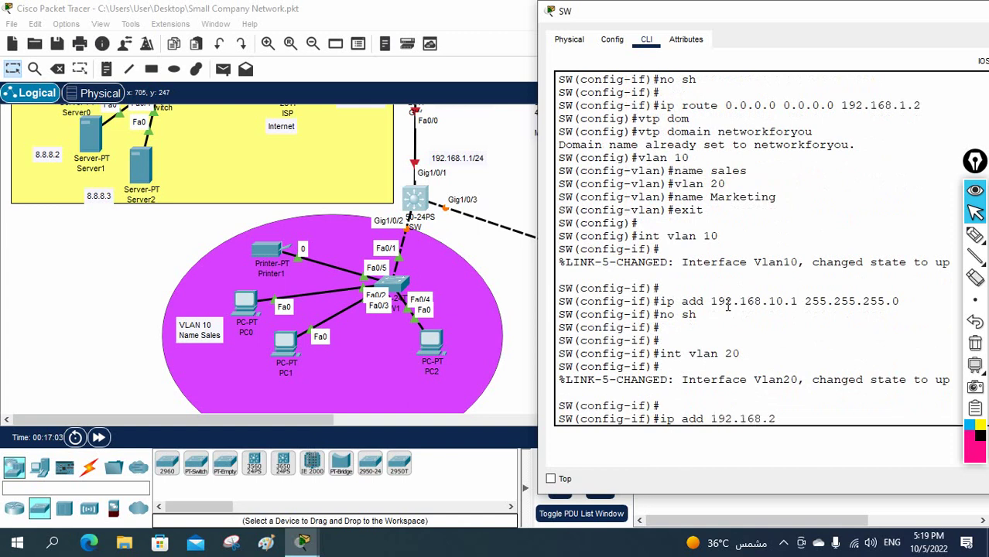
text(0.1 255.255.255.0)
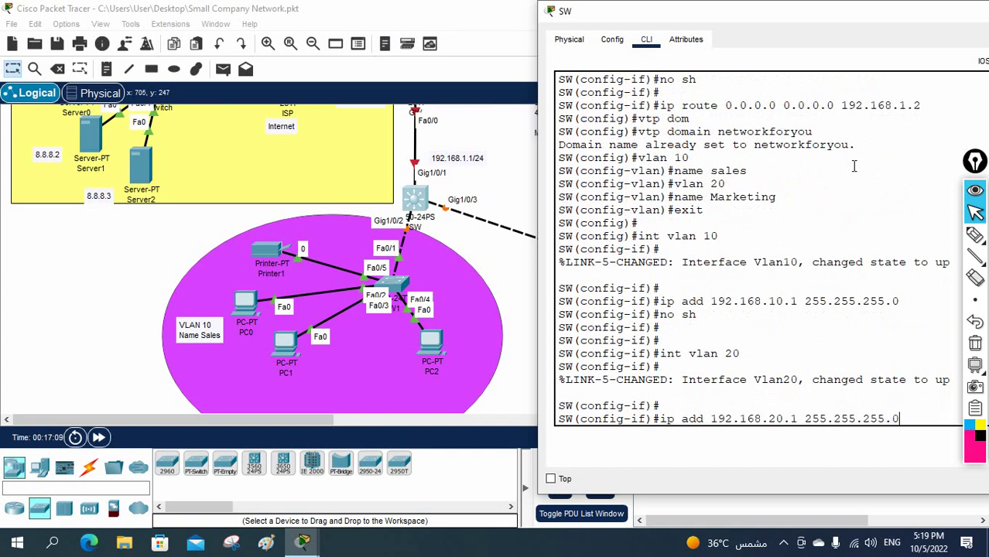
key(Return)
text(no sh)
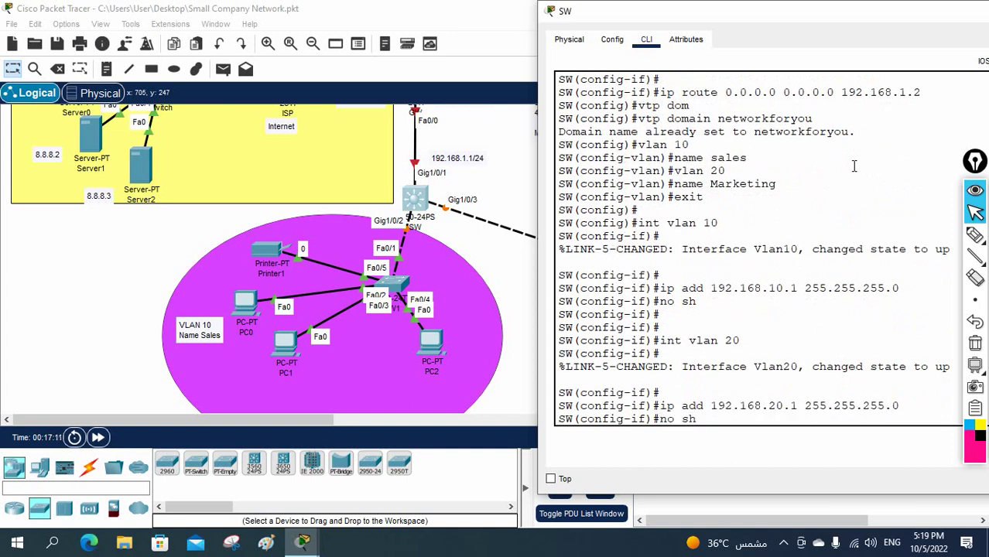
key(Return)
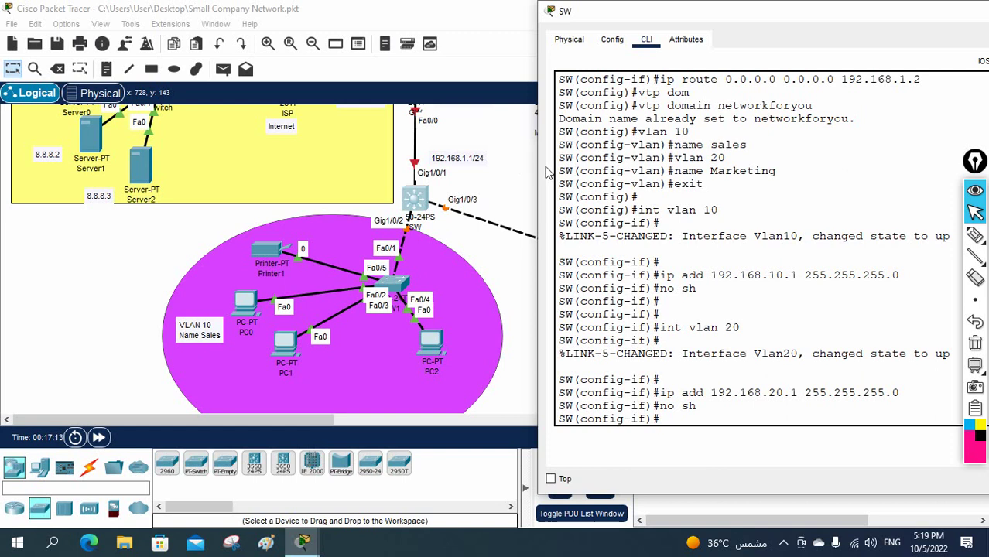
drag(534, 164, 519, 163)
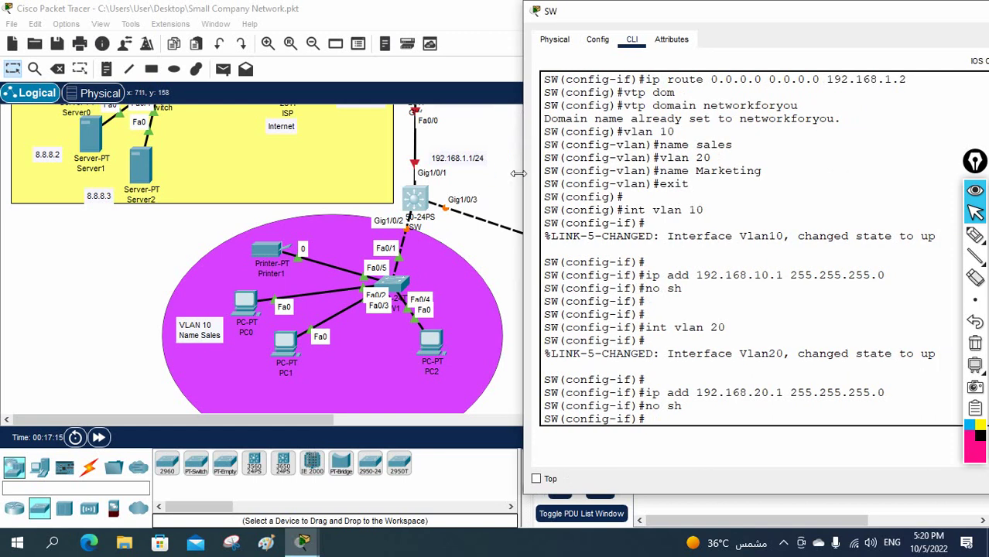
drag(520, 109, 827, 109)
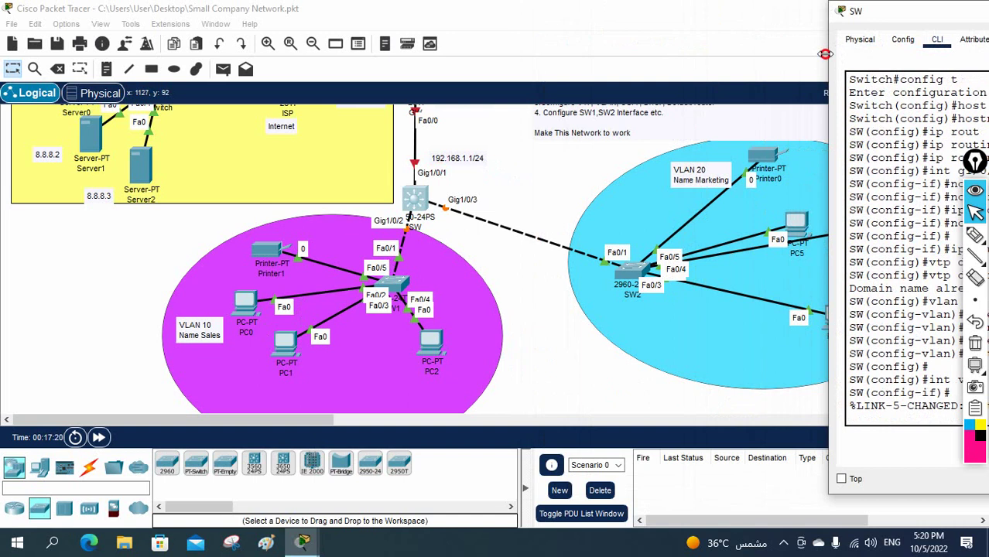
drag(825, 54, 520, 62)
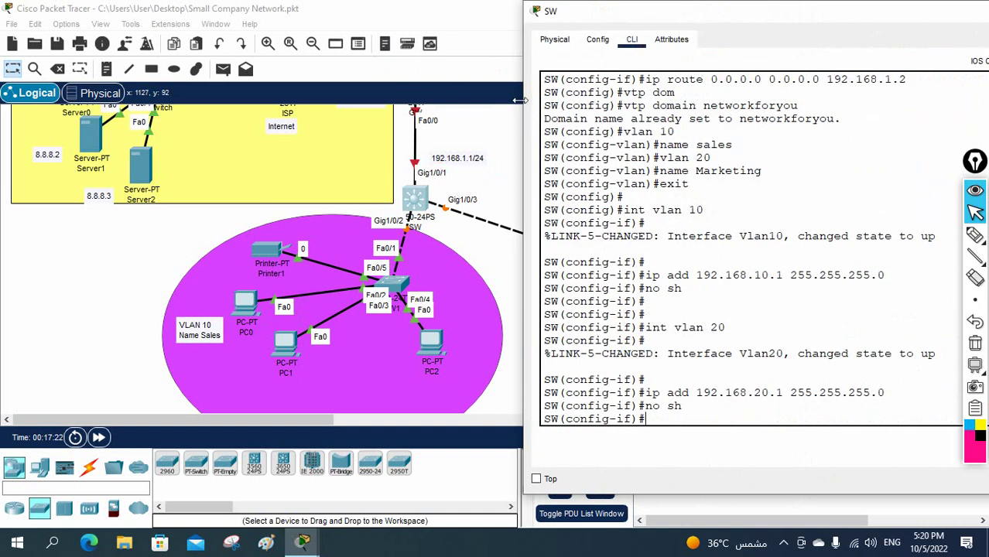
drag(713, 20, 593, 31)
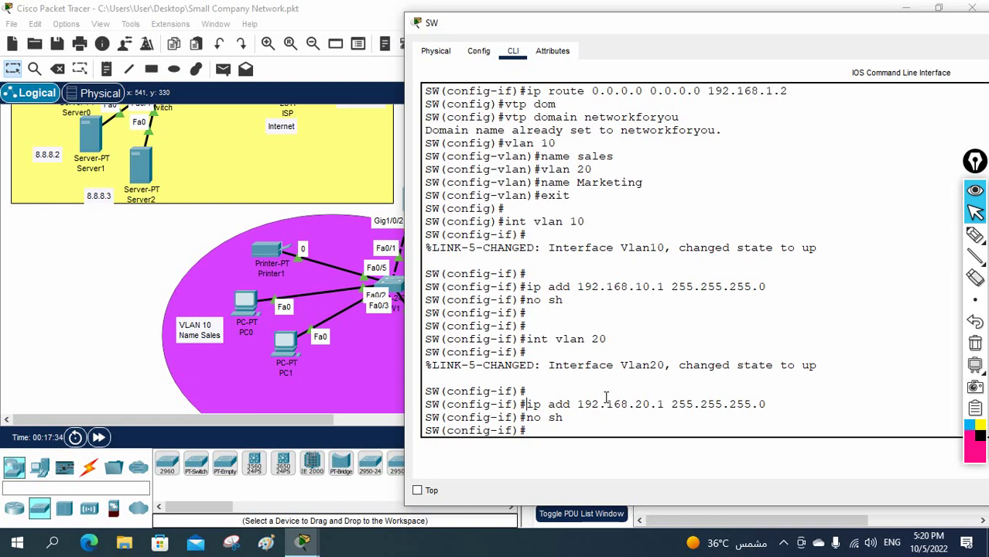
drag(511, 27, 639, 27)
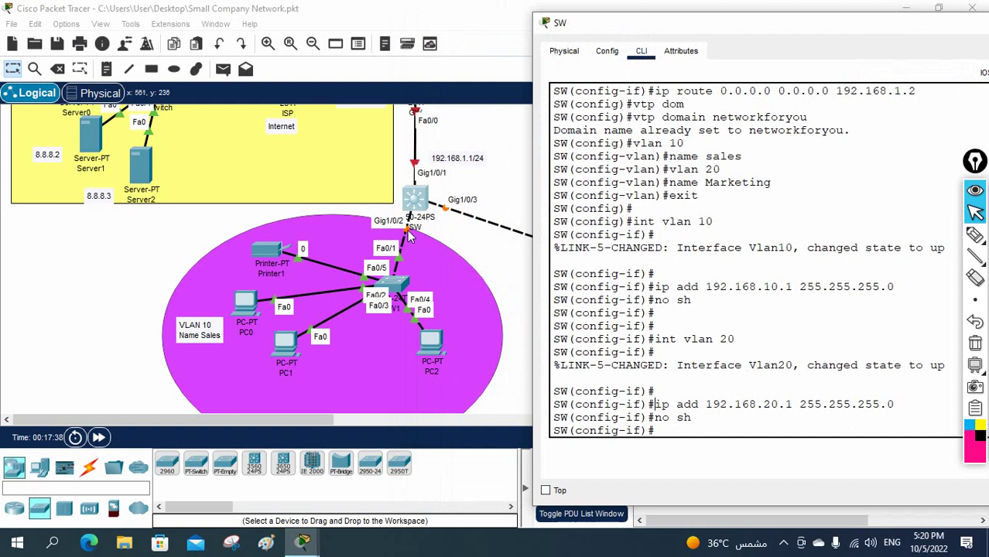
drag(633, 24, 676, 16)
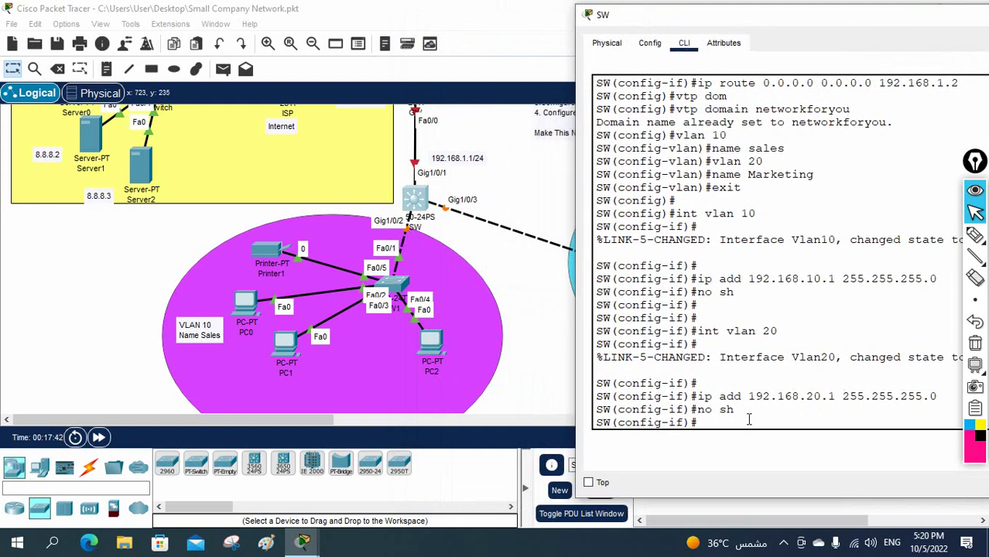
text(int r)
key(Tab)
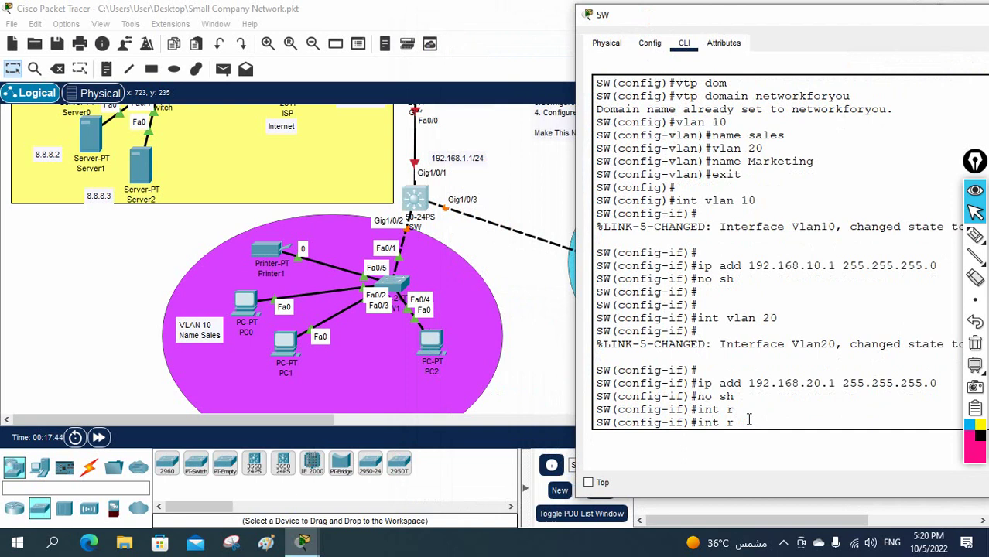
text(a)
key(Tab)
key(BackSpace)
key(BackSpace)
key(BackSpace)
key(BackSpace)
key(BackSpace)
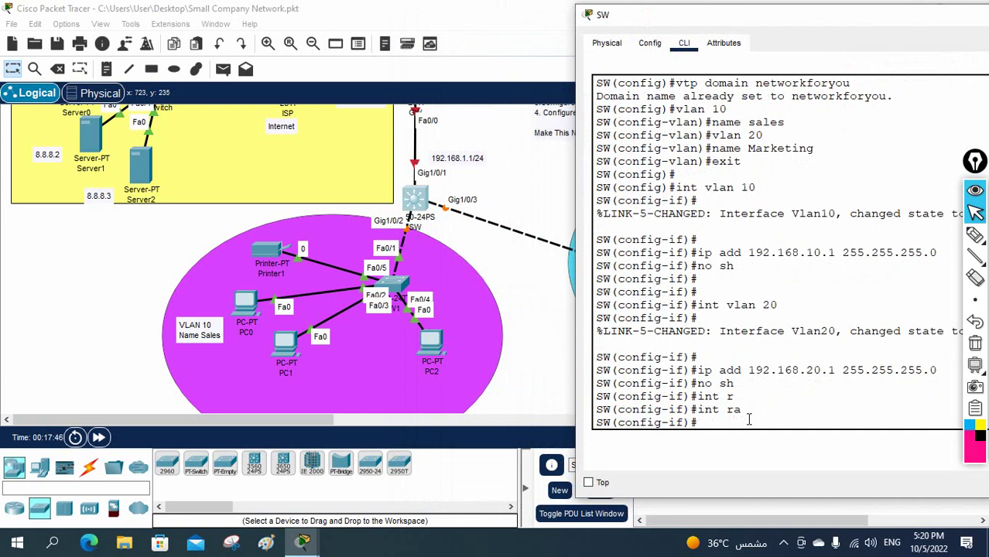
Return to global configuration mode and enter configuration for the central switch's interface range g1/0/2-3
text(exit)
key(Return)
key(Return)
text(int ra)
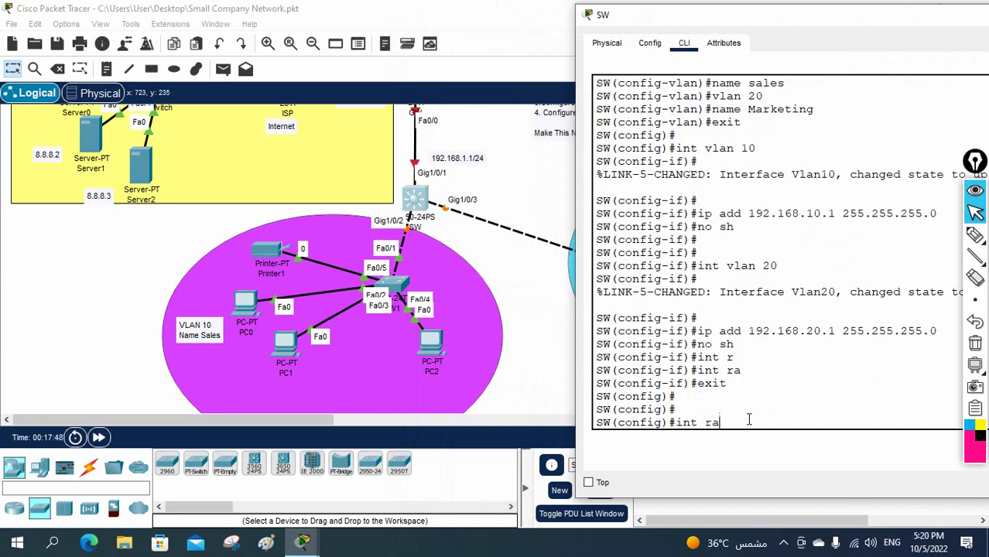
key(Tab)
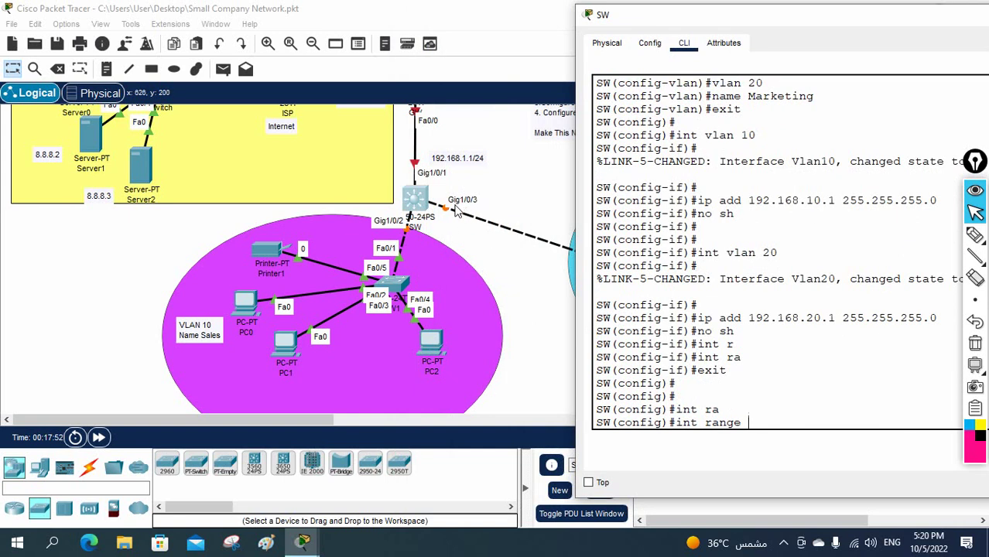
text(g1/0/2)
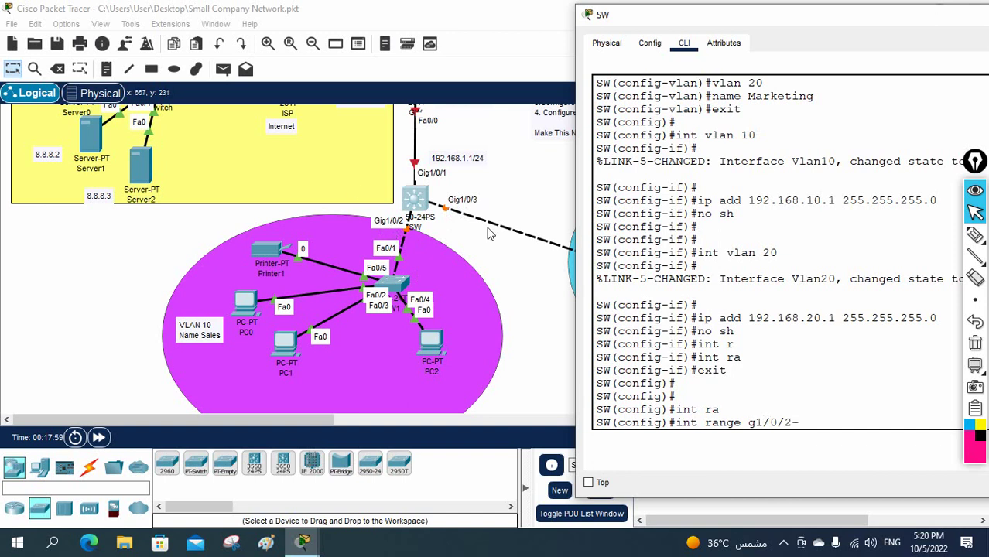
text(-3)
key(Return)
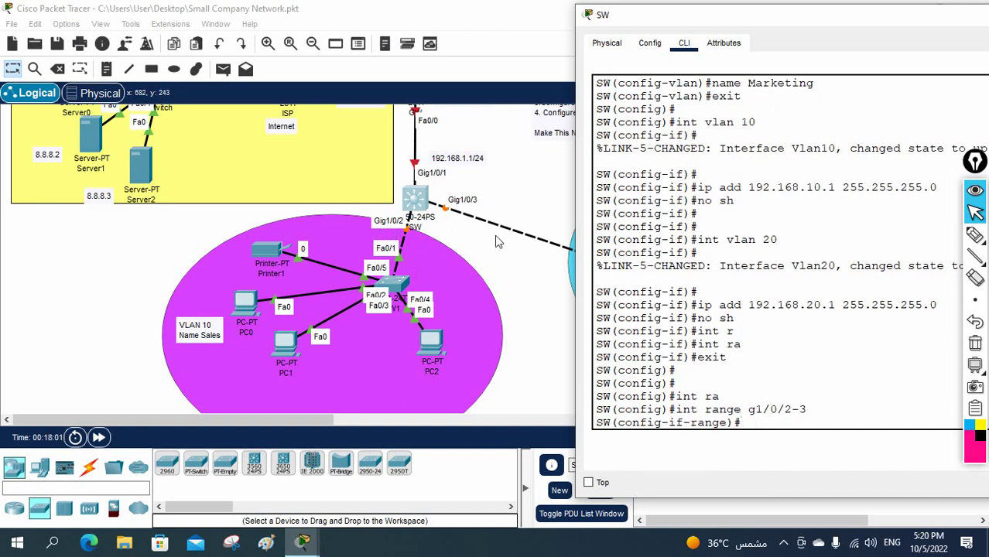
Try to set the trunk encapsulation to dot1q on the central switch's interface range g1/0/2-3
text(sw)
key(Tab)
text(tr)
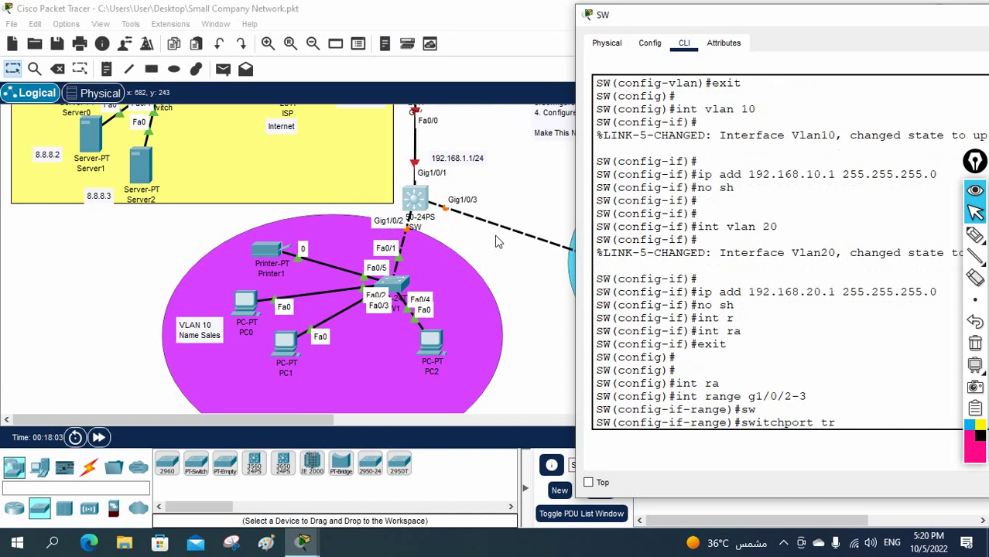
key(Tab)
text(en)
key(Tab)
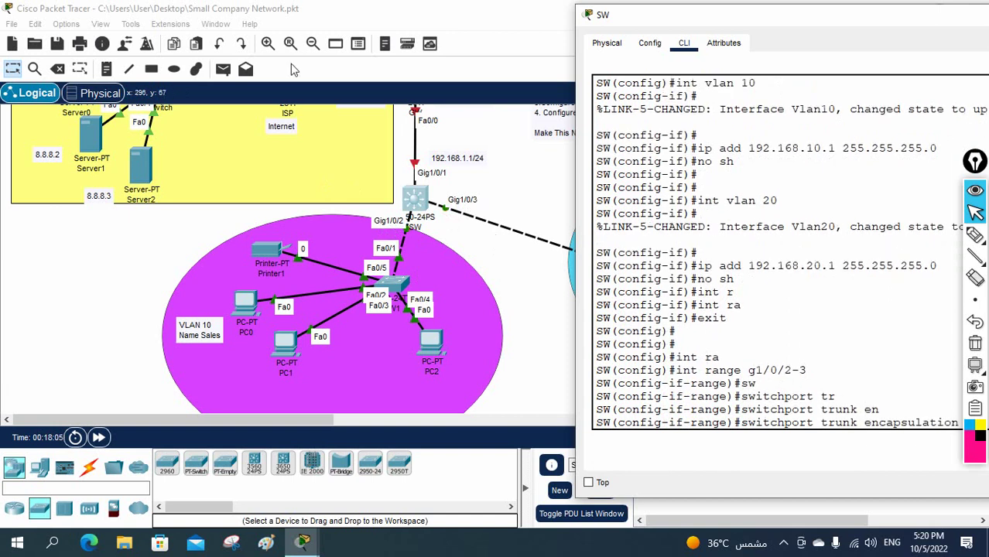
drag(117, 418, 206, 418)
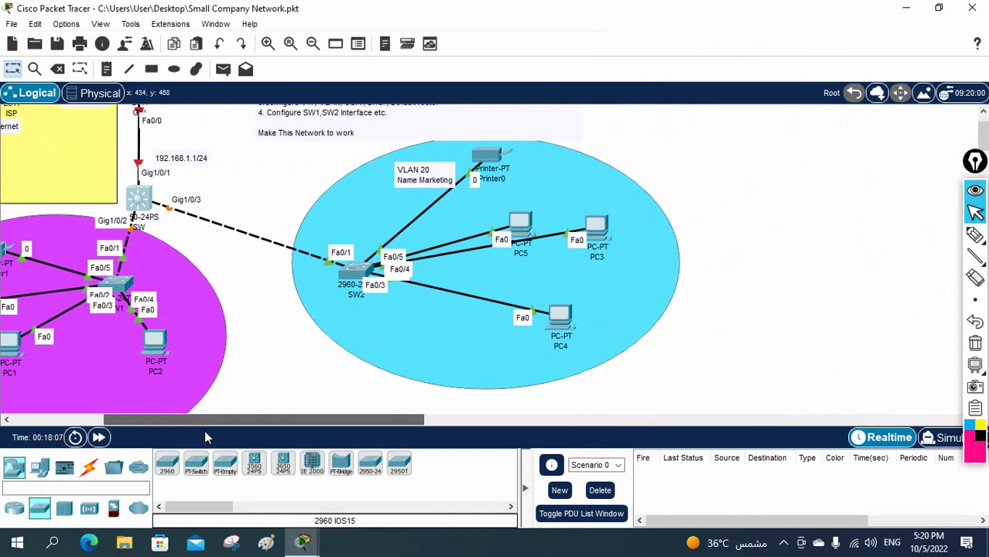
click(134, 207)
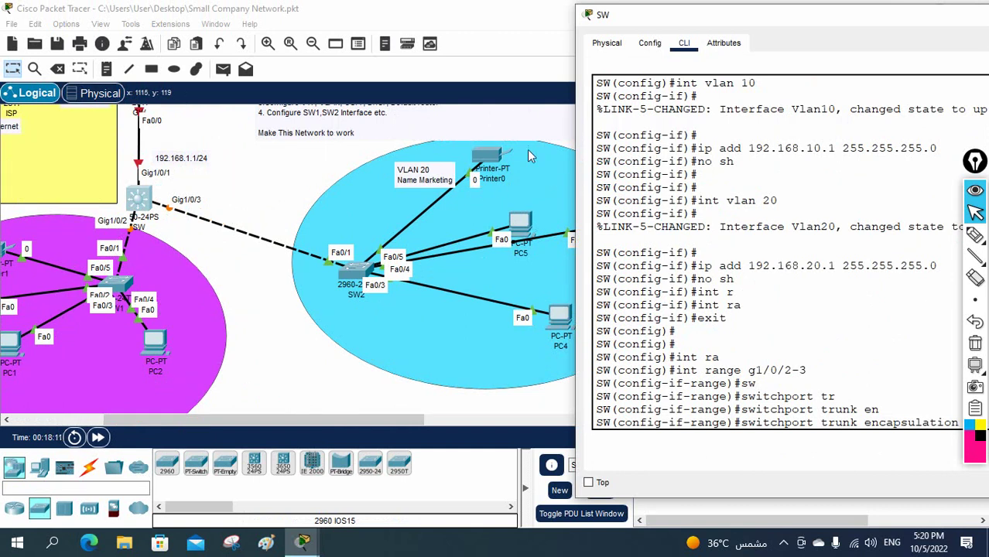
drag(631, 17, 421, 13)
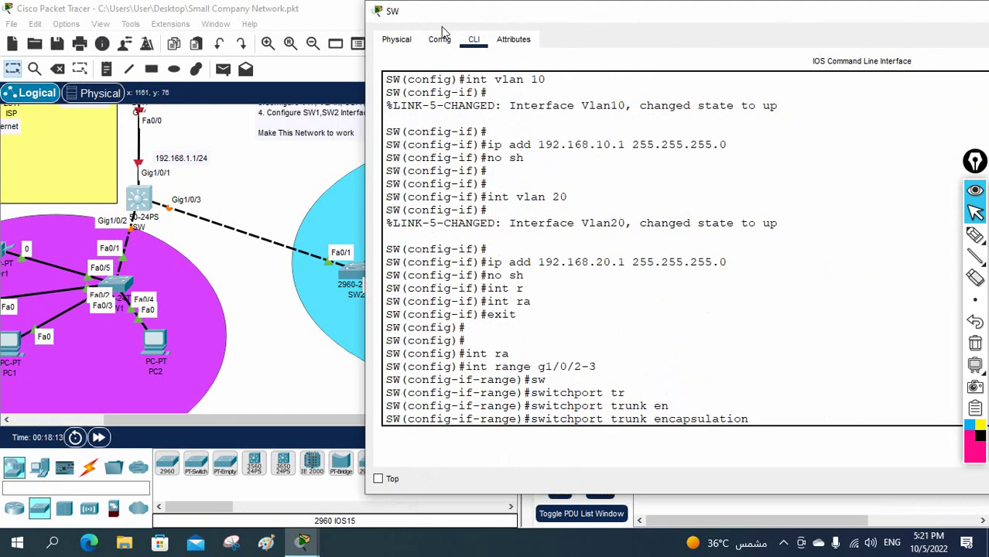
text(do)
key(Tab)
key(Return)
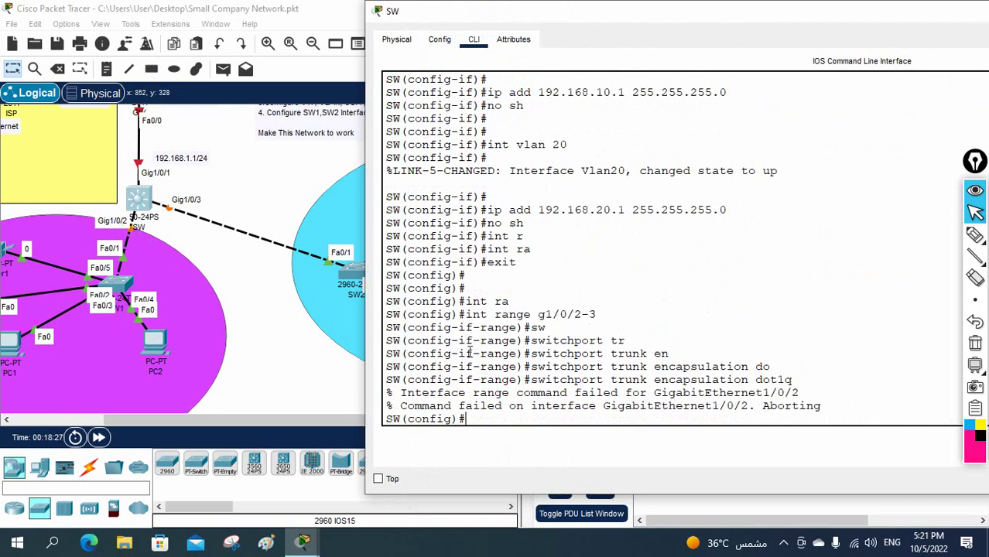
Enter interface configuration mode for g1/0/2 on the central switch
click(652, 339)
text(int g1/0/2)
key(Return)
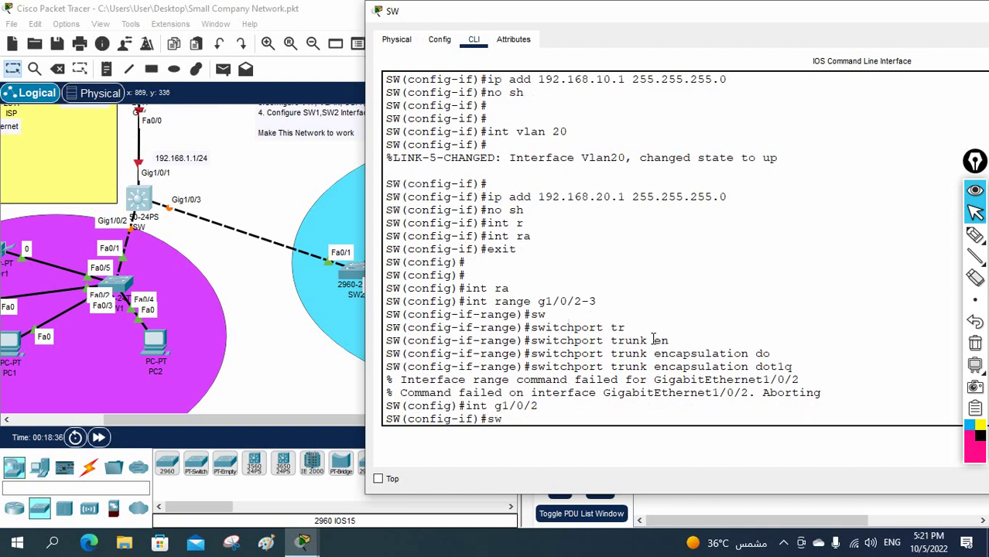
Try to complete the switchport trunk encapsulation command on interface g1/0/2
text(sw)
key(Tab)
text(tr)
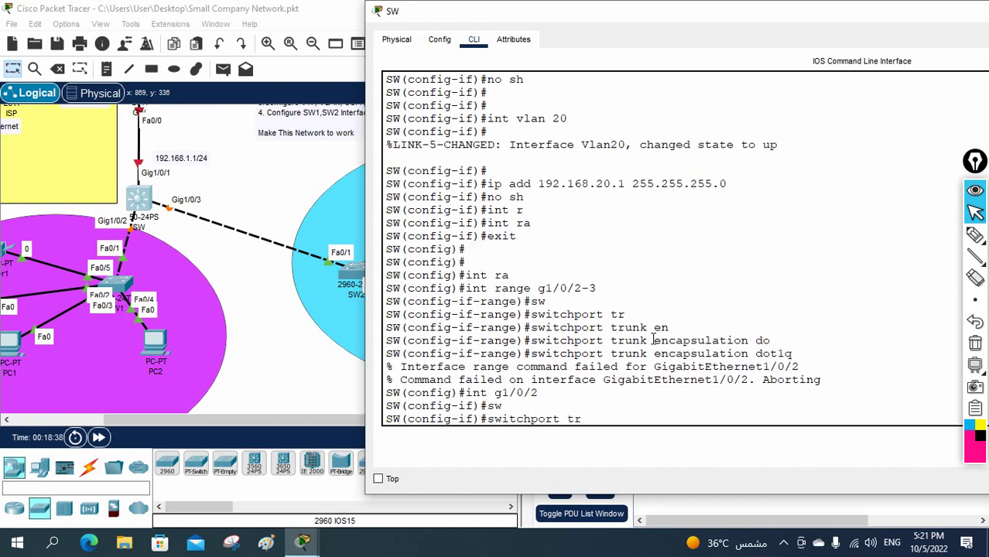
key(Tab)
text(e)
key(Tab)
text(n)
key(Tab)
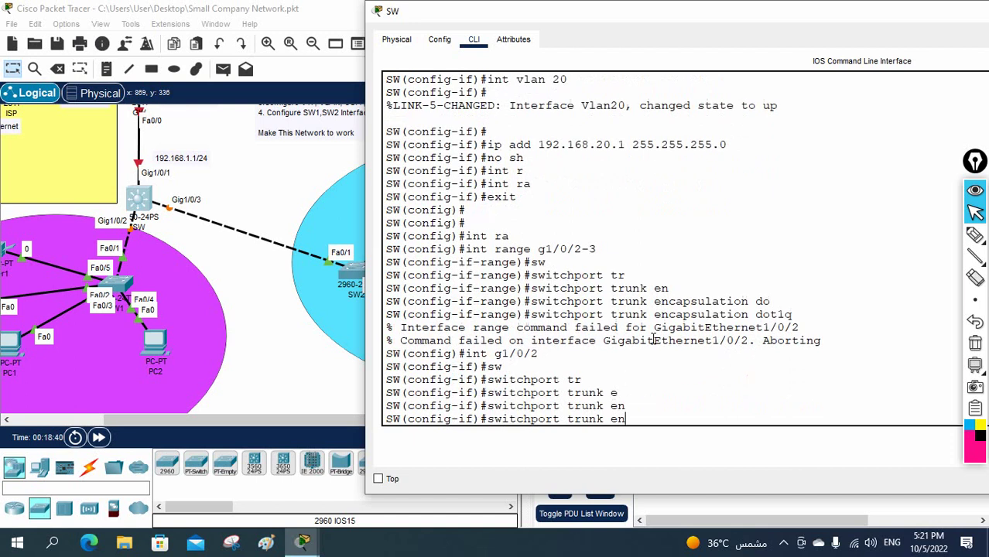
text(c)
key(Tab)
key(Tab)
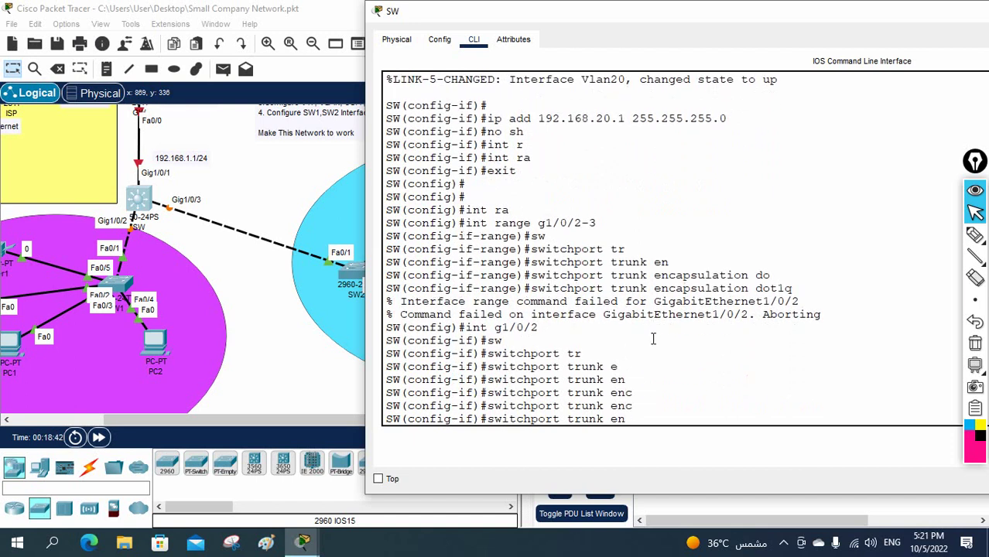
Set the central switch's g1/0/2 interface to switchport mode trunk
key(BackSpace)
key(BackSpace)
text(mo)
key(Tab)
key(BackSpace)
text(mo)
key(Tab)
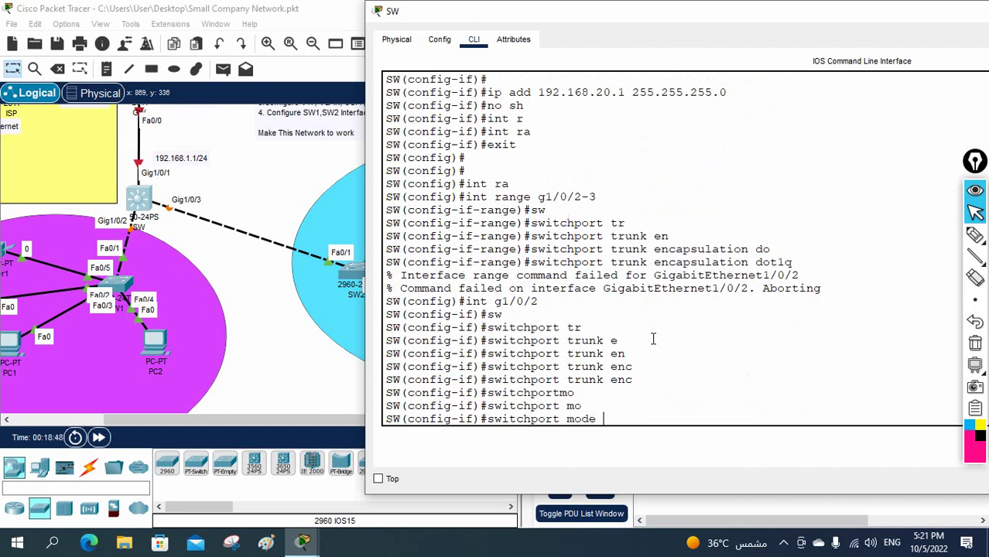
text(tr)
key(Tab)
key(Return)
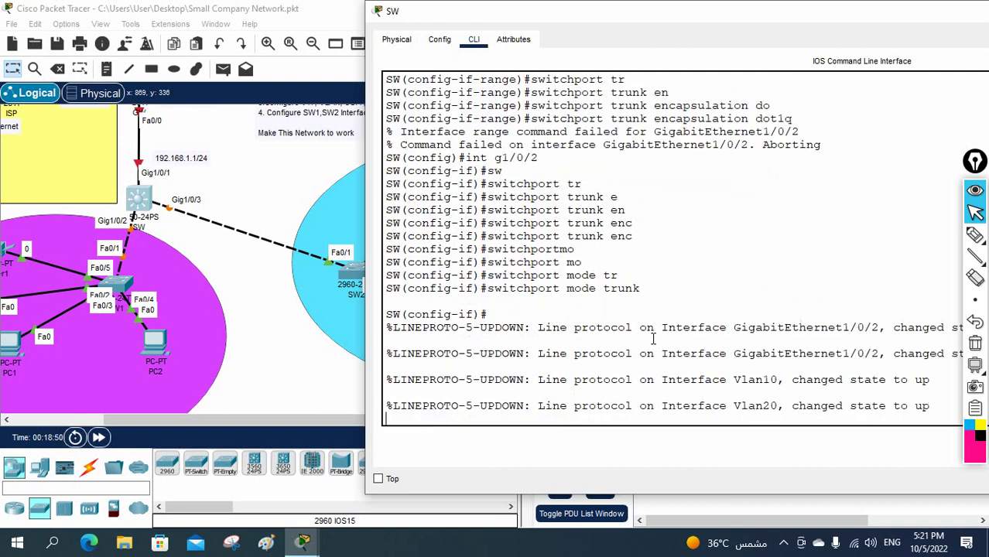
key(Return)
key(Return)
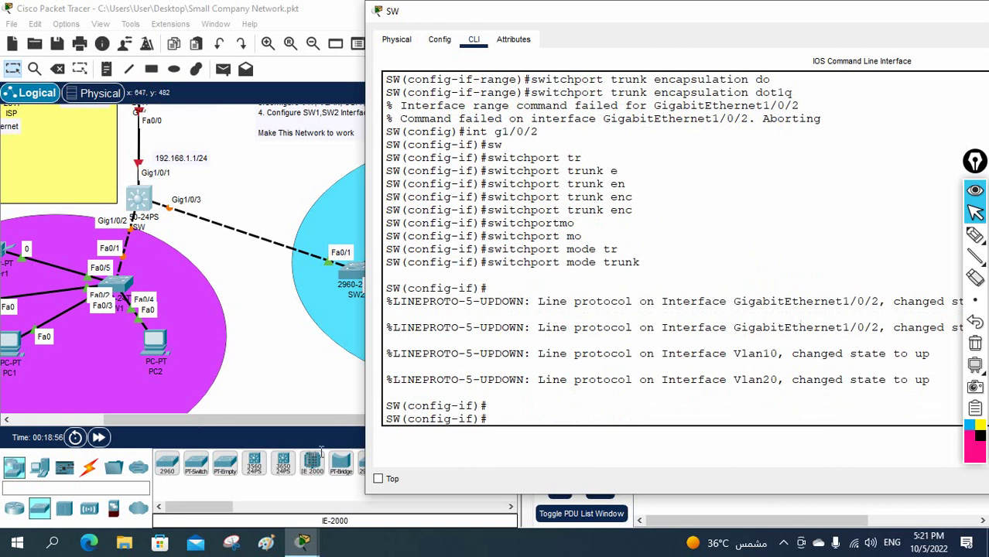
Review the dot1q trunk encapsulation and switchport mode trunk commands in the console history, and return to the current prompt
scroll(636, 262, up, 1)
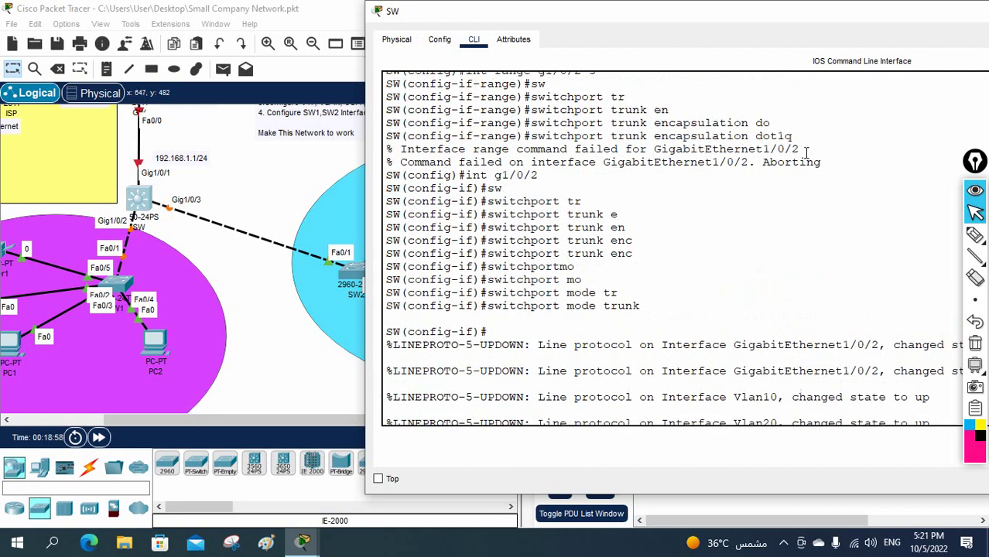
drag(790, 135, 530, 135)
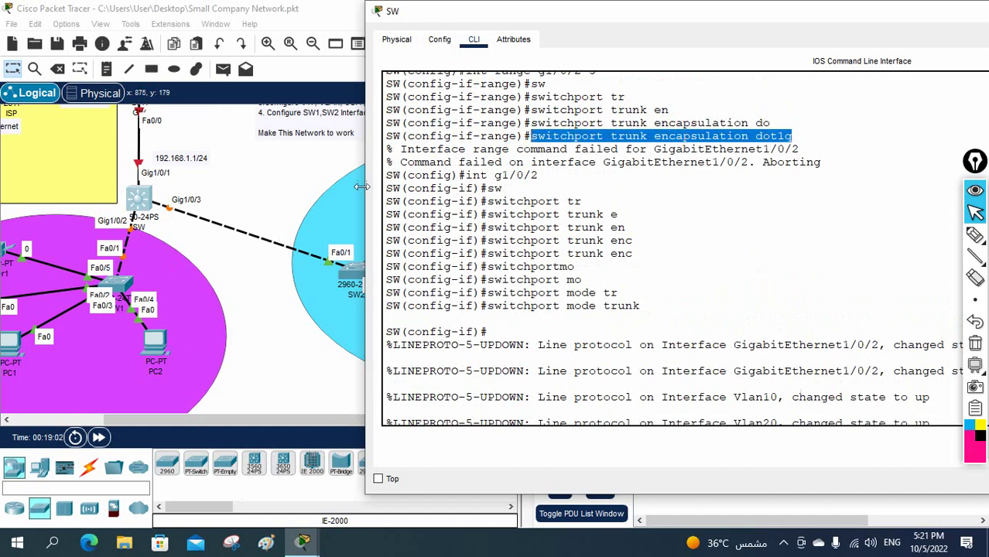
drag(645, 306, 487, 305)
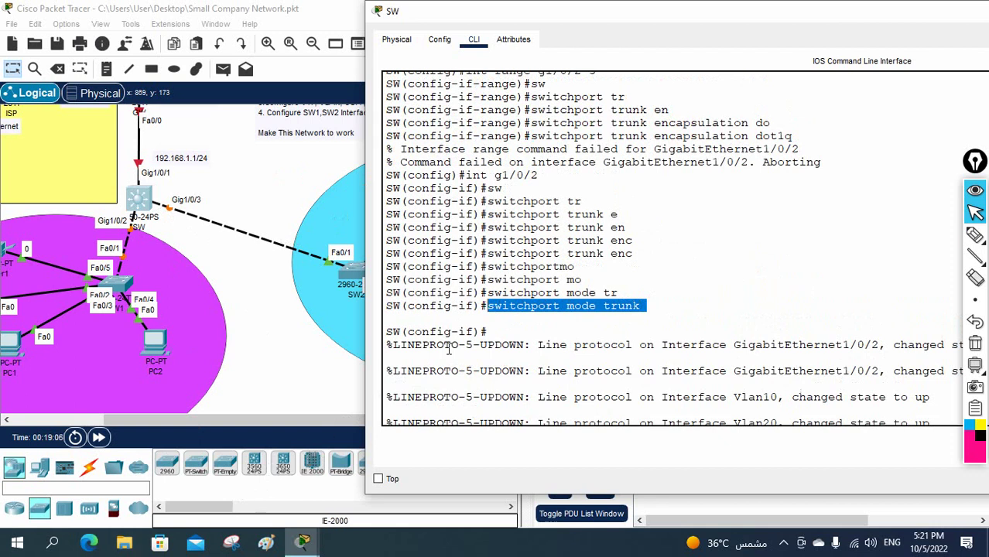
drag(792, 136, 530, 137)
drag(645, 307, 503, 294)
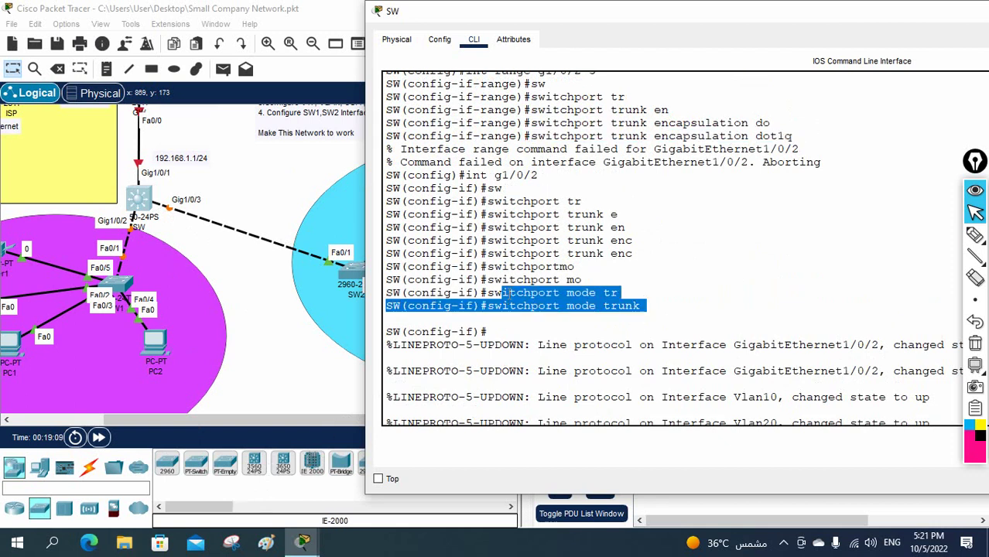
drag(578, 11, 397, 14)
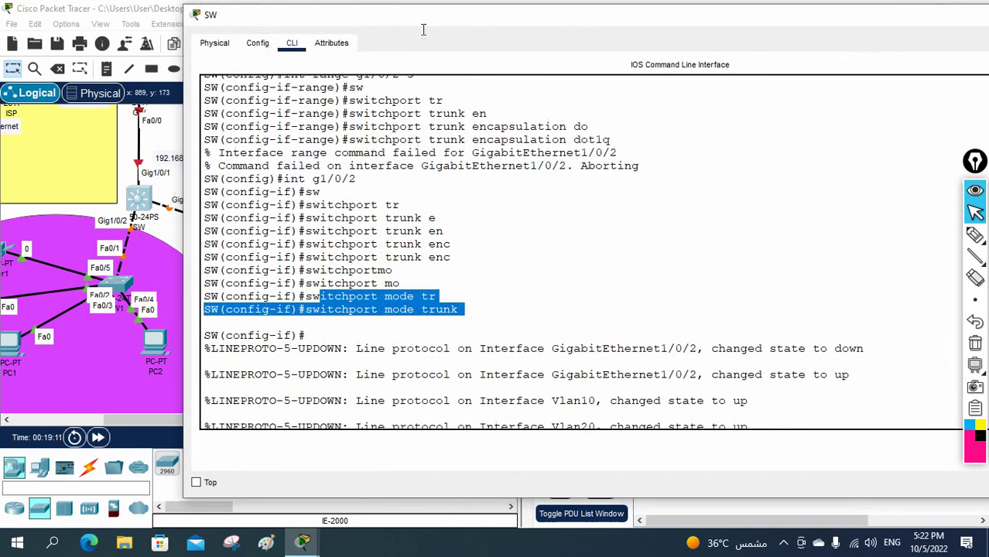
click(705, 211)
key(Return)
key(Return)
key(Return)
key(Return)
key(Return)
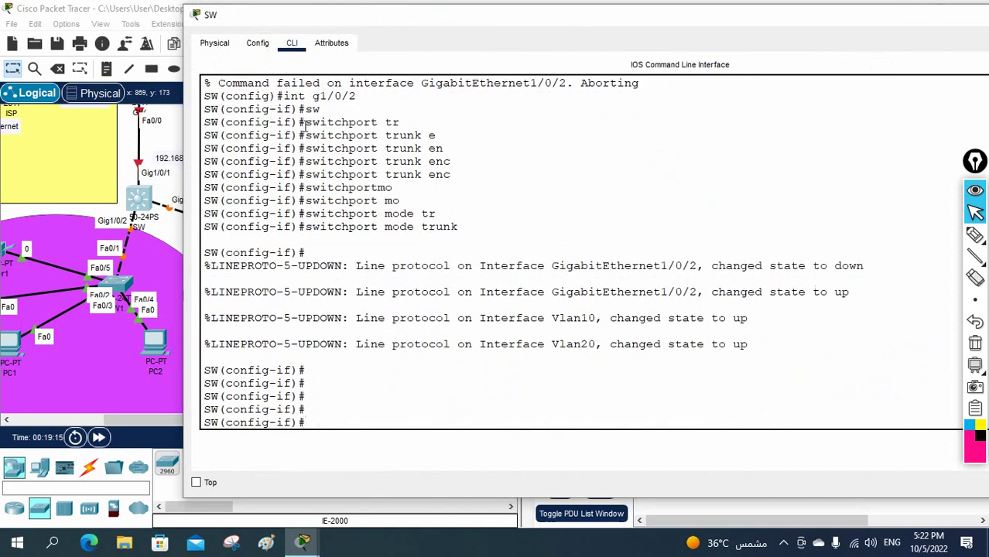
Set the central switch's g1/0/3 interface to switchport mode trunk
drag(392, 16, 642, 28)
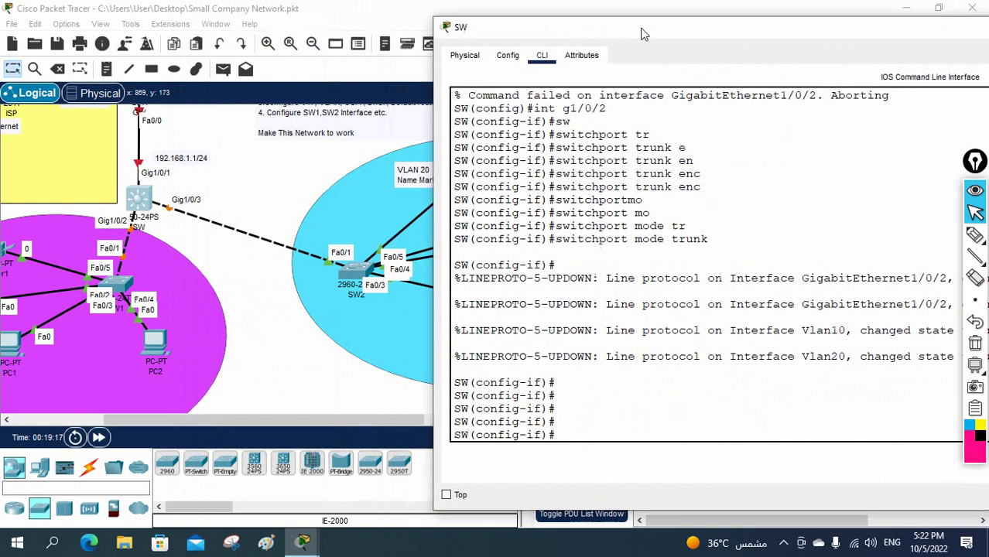
text(int g1/)
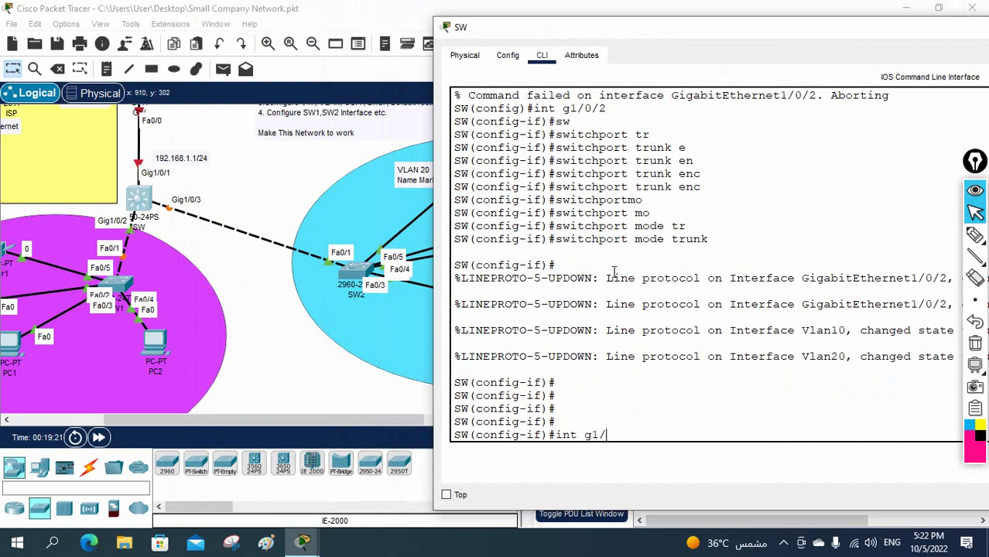
text(0/3)
key(Return)
text(sw)
key(Tab)
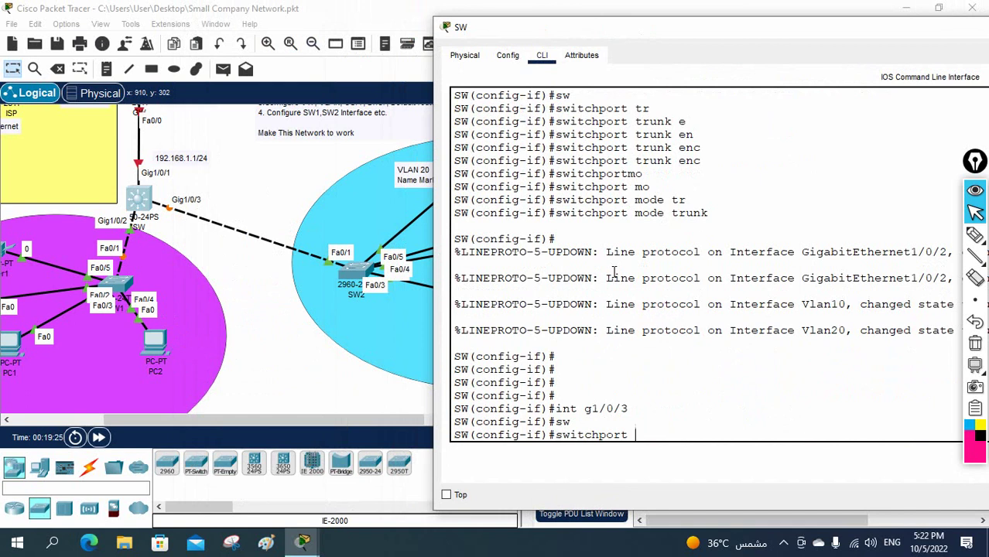
text(mo)
key(Tab)
text(tr)
key(Tab)
key(Return)
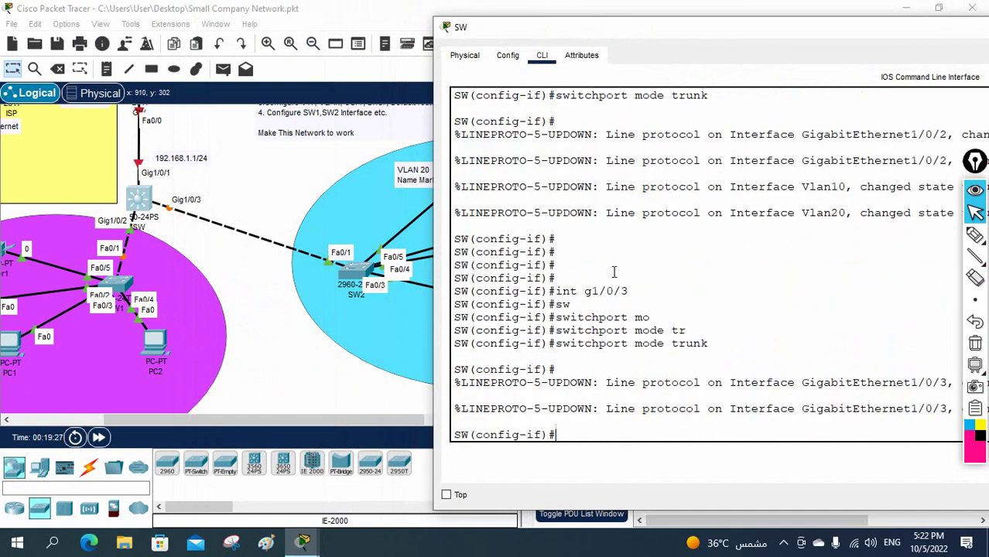
Leave configuration mode and save the central switch's configuration with the wr command
key(ctrl+z)
key(Return)
key(Return)
text(wr)
key(Return)
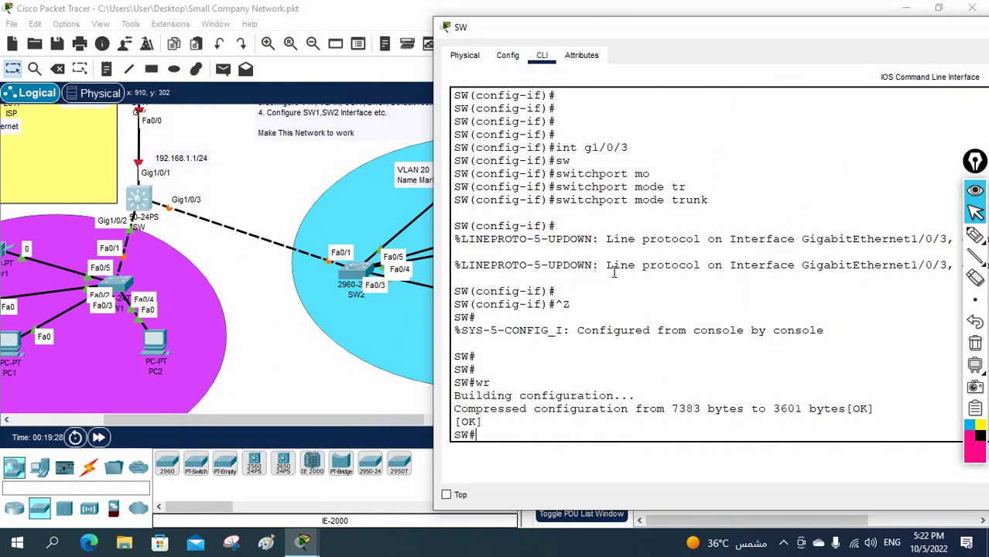
key(Return)
key(Return)
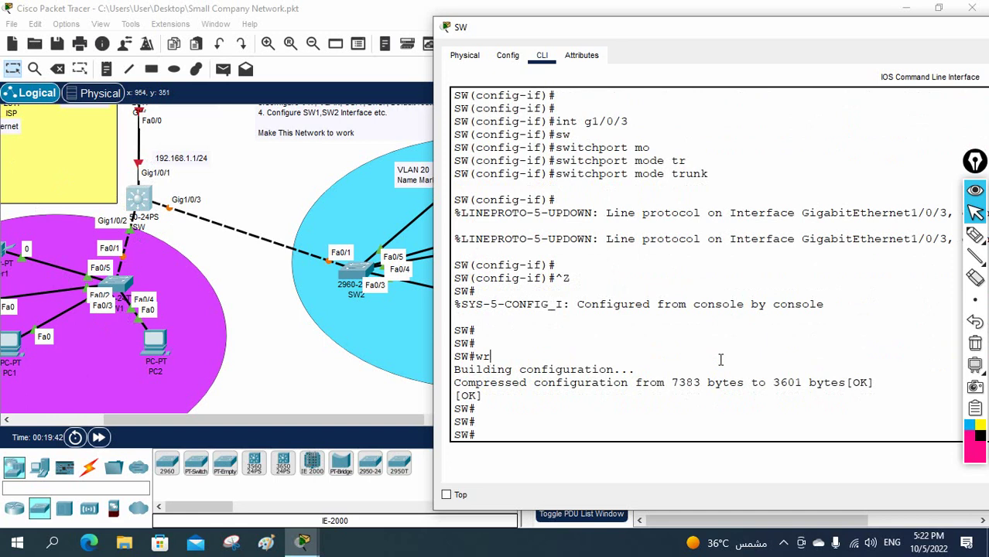
Enter global configuration mode and exclude the address 192.168.10.1 from DHCP assignment on the central switch
text(config t)
key(Return)
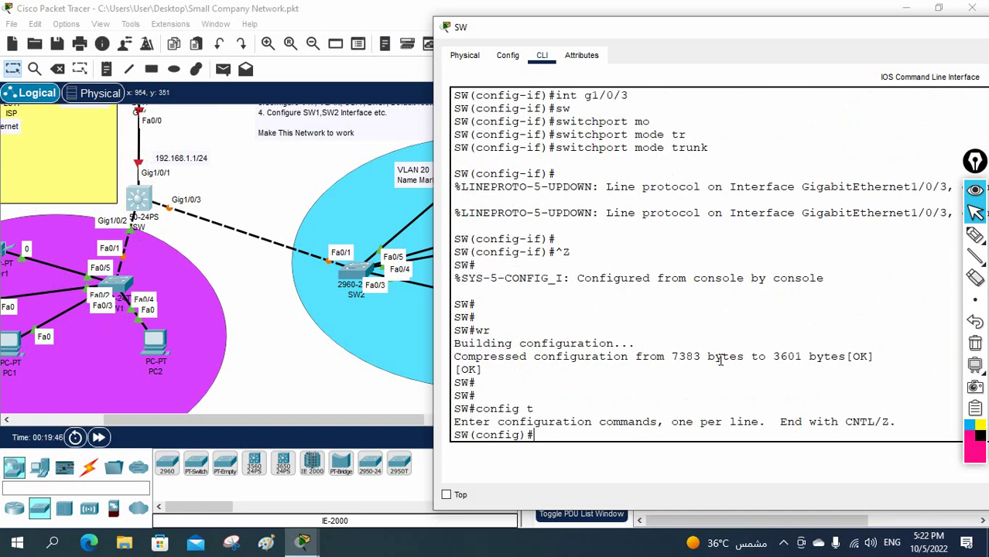
text(ip dhc)
key(Tab)
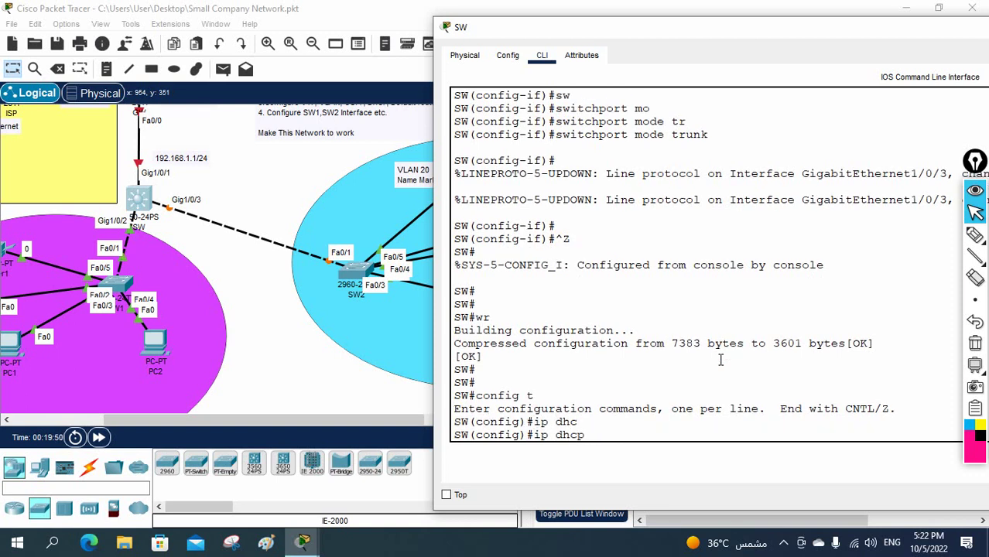
text(ex)
key(Tab)
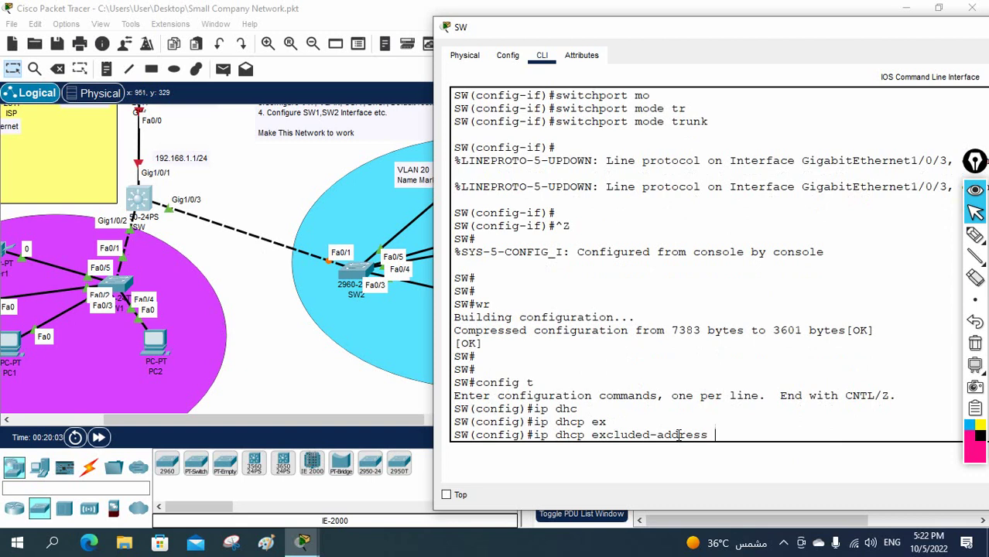
text(192.168.)
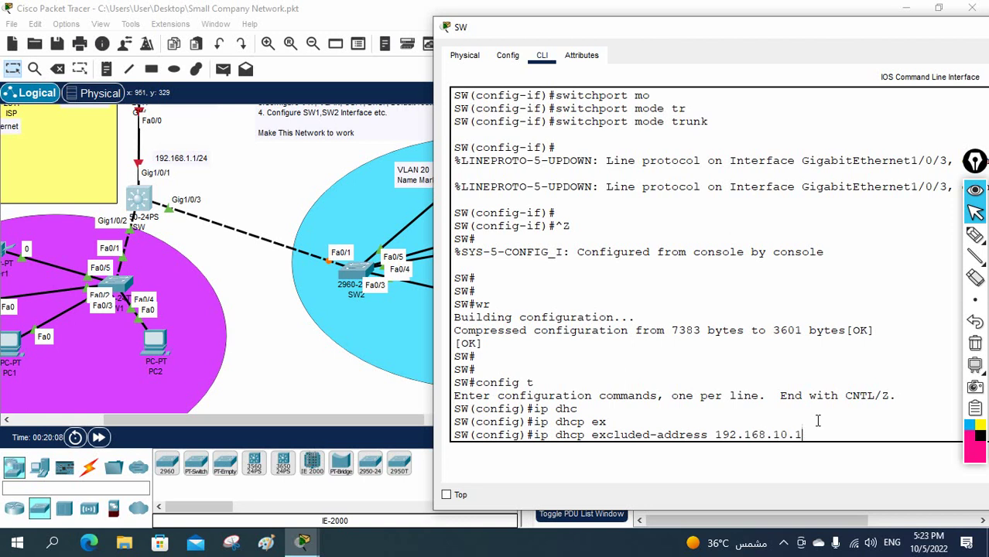
text(10.1 ?)
key(Return)
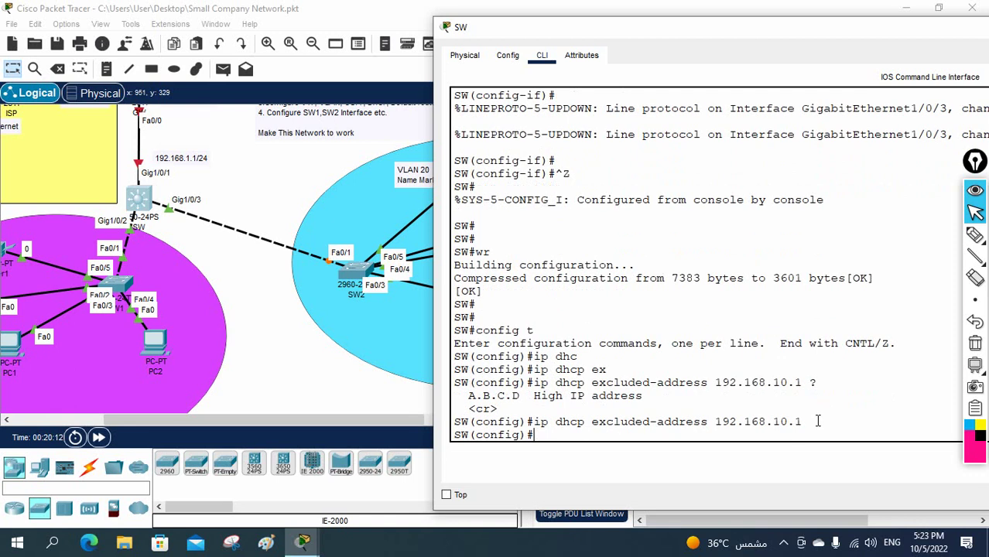
Exclude the address 192.168.20.1 from DHCP assignment on the central switch
key(Up)
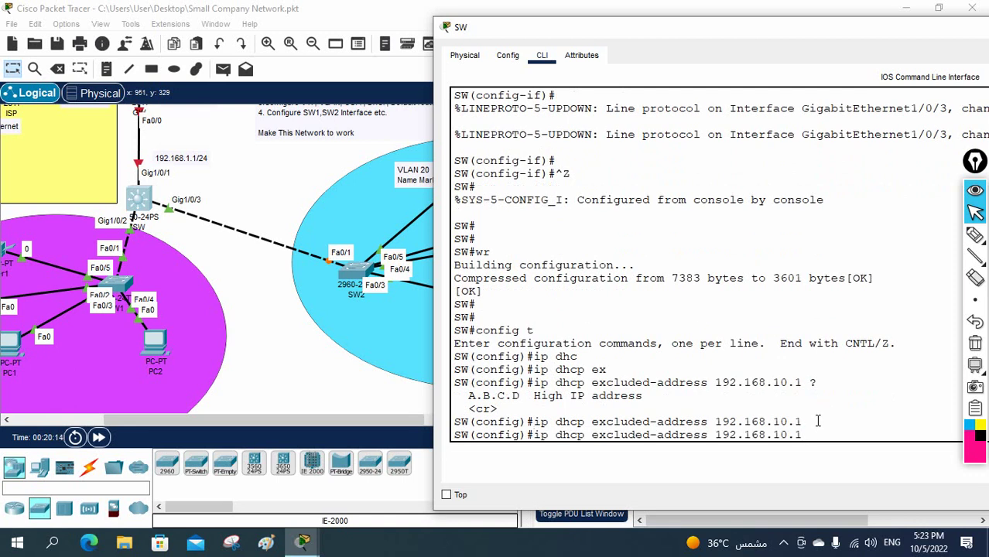
key(Left)
key(Left)
key(Left)
key(BackSpace)
text(2)
key(Return)
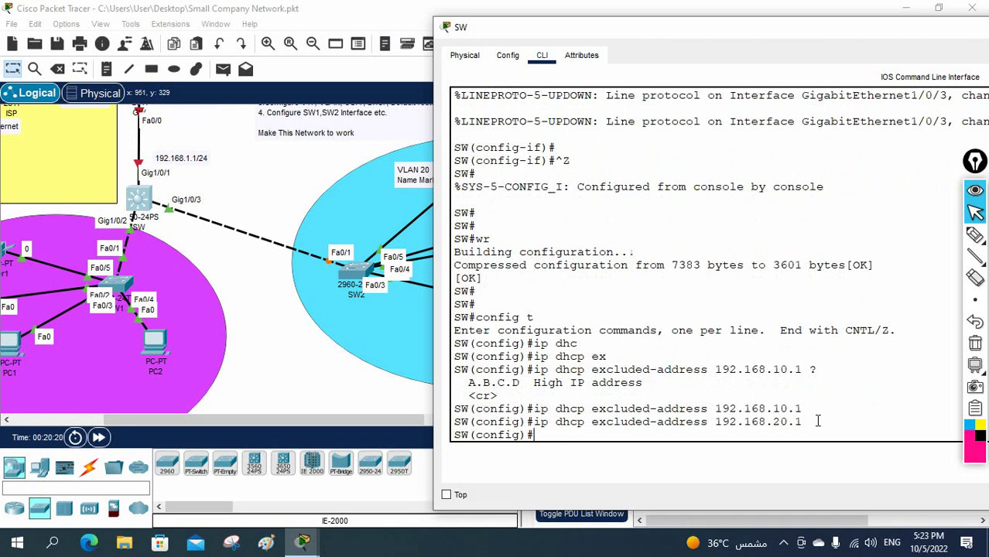
Create a DHCP pool named sales on the central switch
text(ip dh)
key(Tab)
text(po)
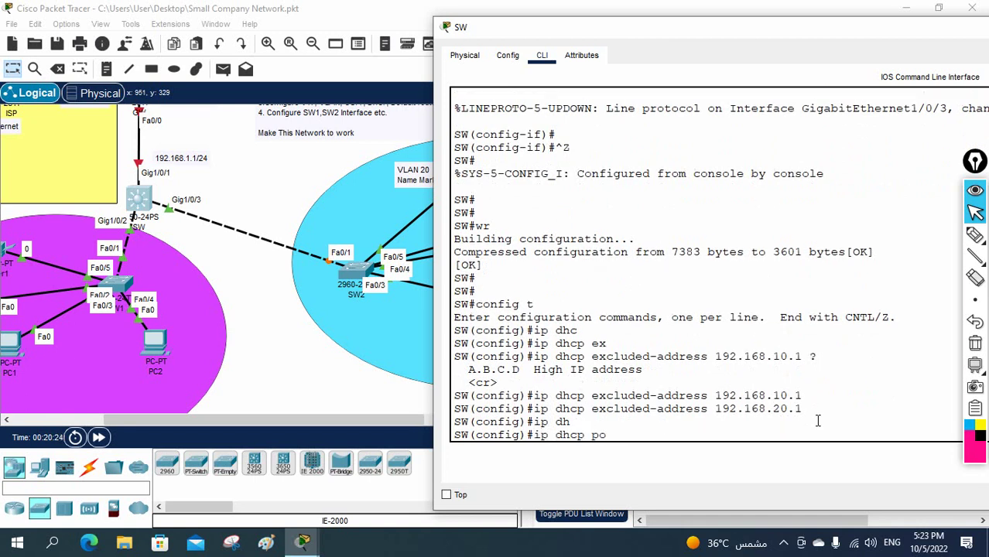
key(Tab)
text(sale)
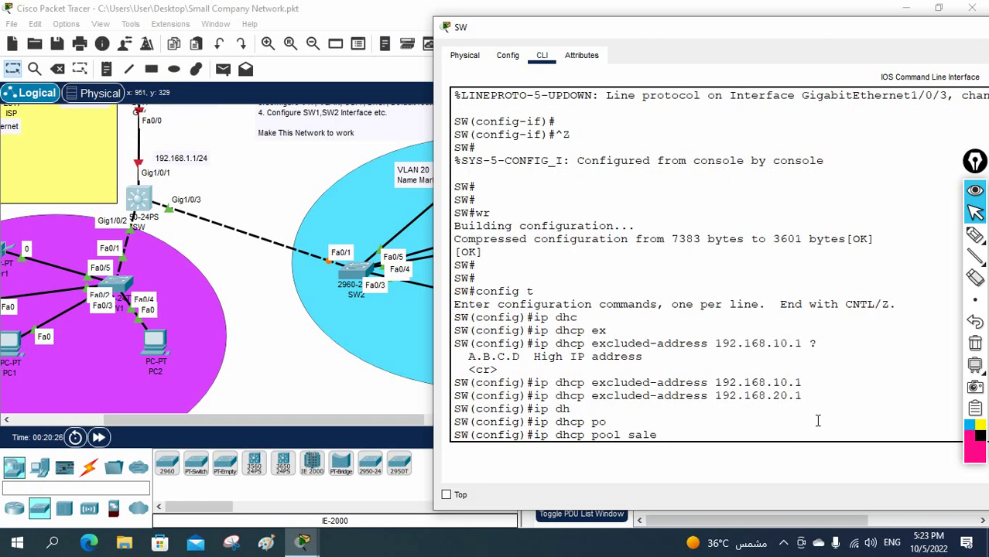
text(s)
key(Return)
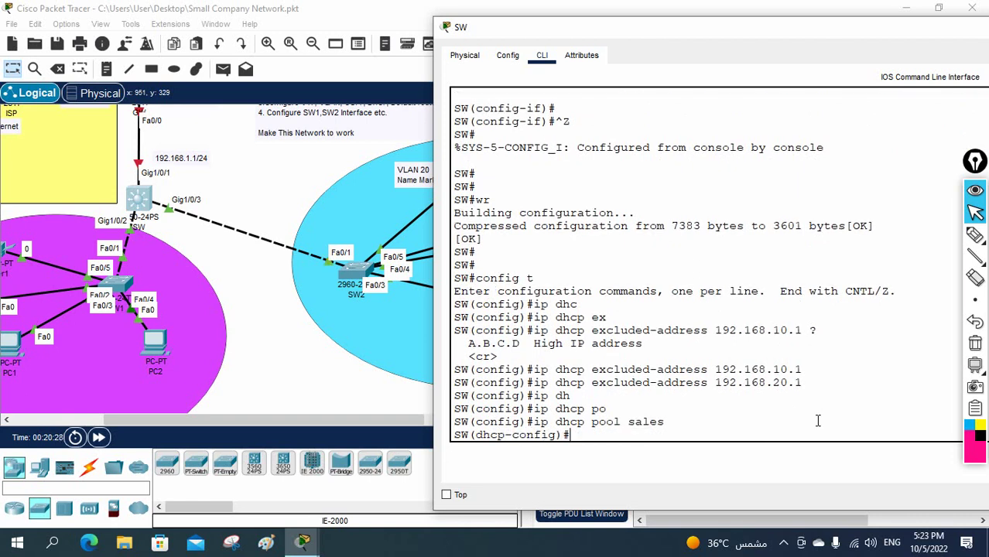
Set the sales pool's network to 192.168.10.0 255.255.255.0, checking the VLAN 10 interface address in the console history
text(net)
key(Tab)
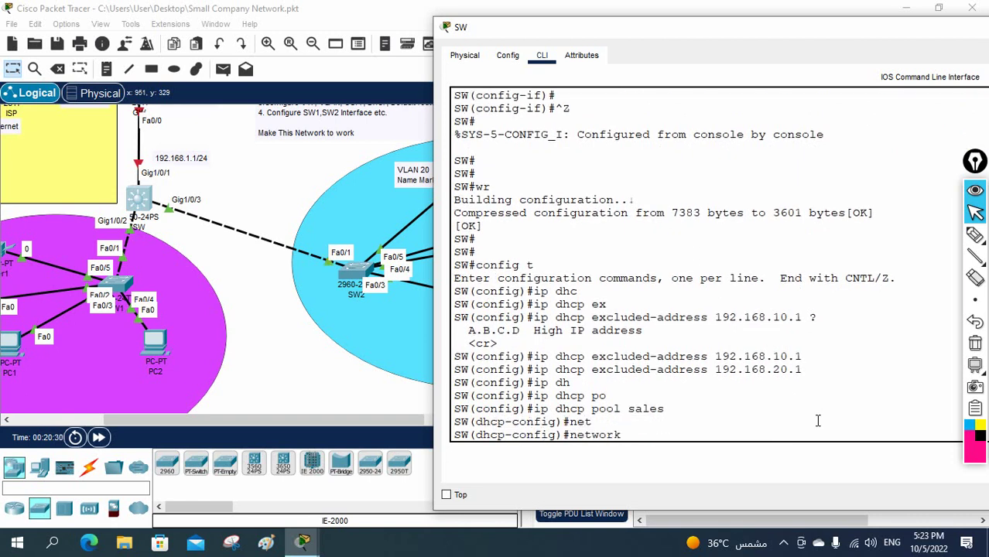
text(192.168.10.0)
scroll(684, 307, up, 3)
scroll(684, 307, up, 12)
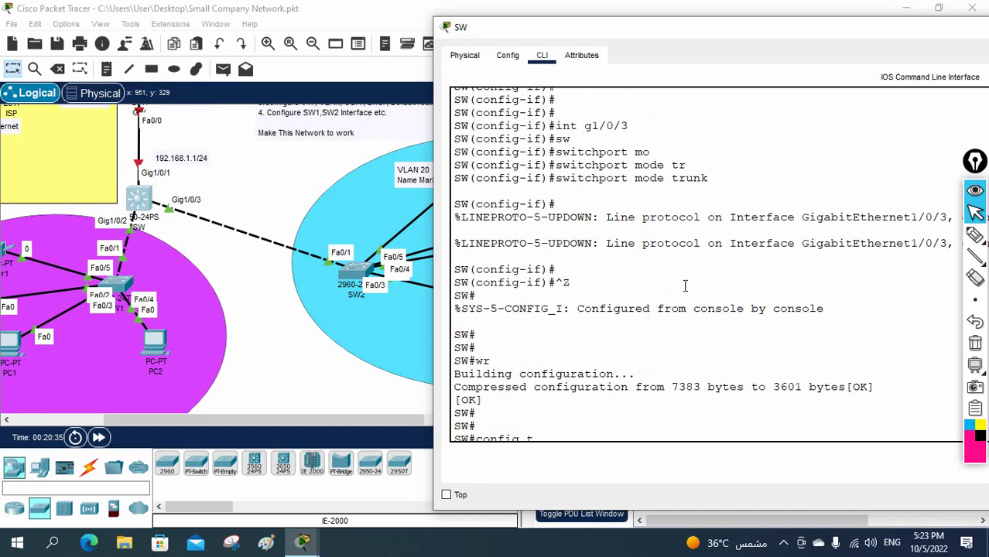
scroll(681, 273, up, 7)
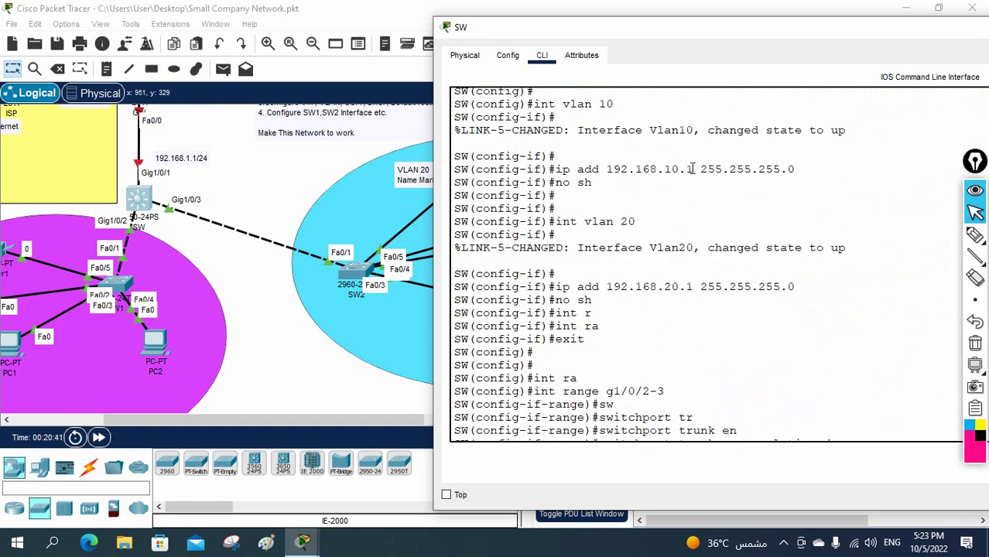
scroll(730, 263, down, 20)
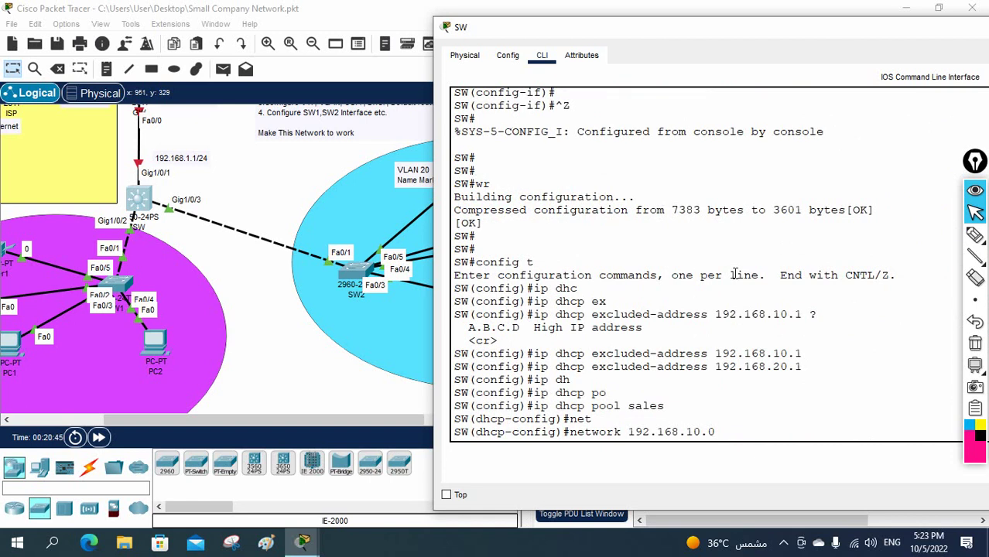
text(255.255.255.0)
key(Return)
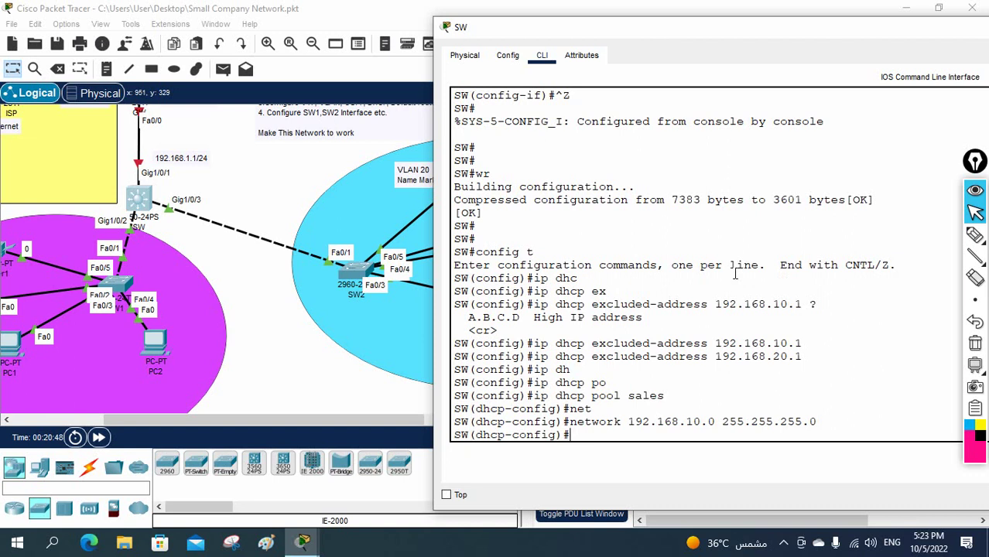
Set the sales pool's default router to 192.168.10.1 and return to global configuration mode
text(de)
key(Tab)
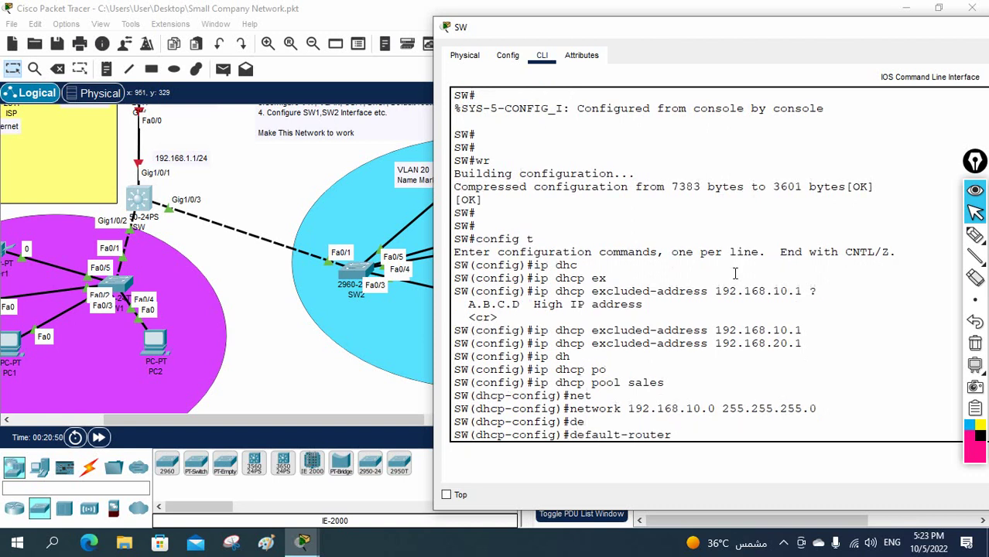
text(192.168.10.1)
key(Return)
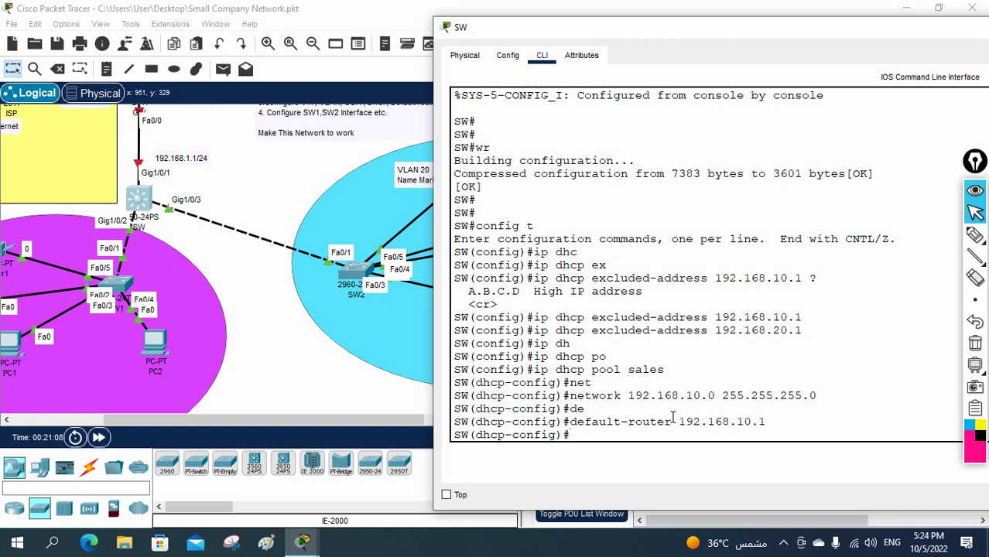
text(exit)
key(Return)
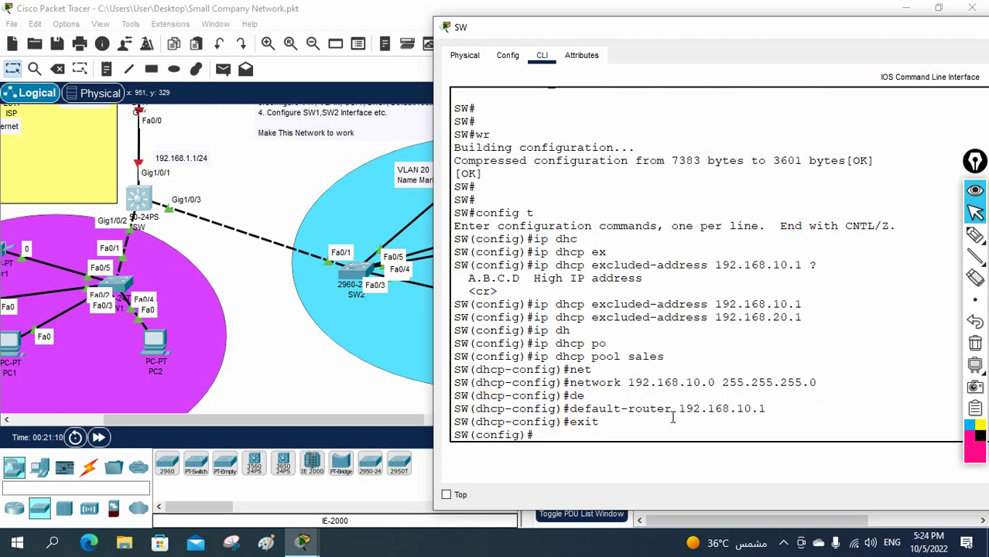
Create a second DHCP pool named Marketing on the central switch
text(ip dh)
key(Tab)
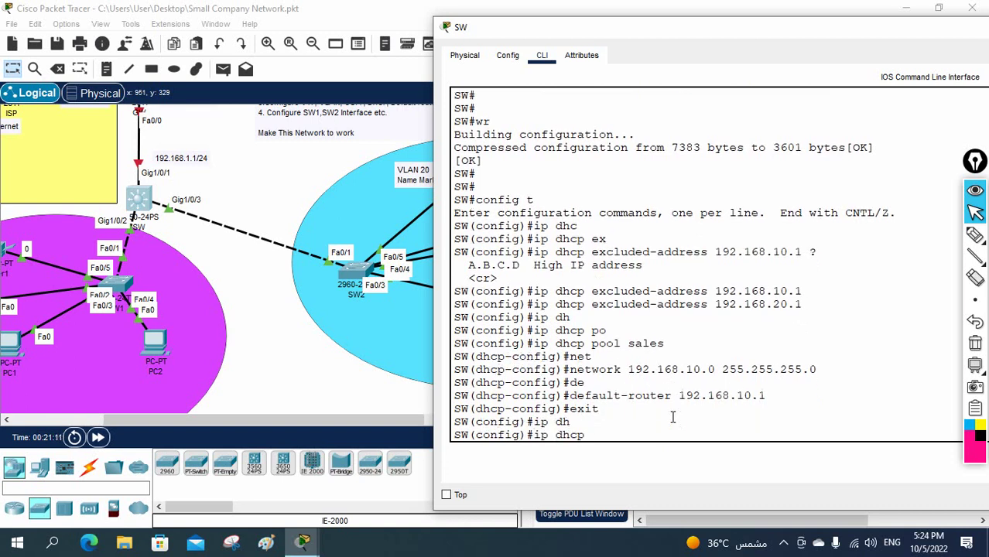
text(po)
key(Tab)
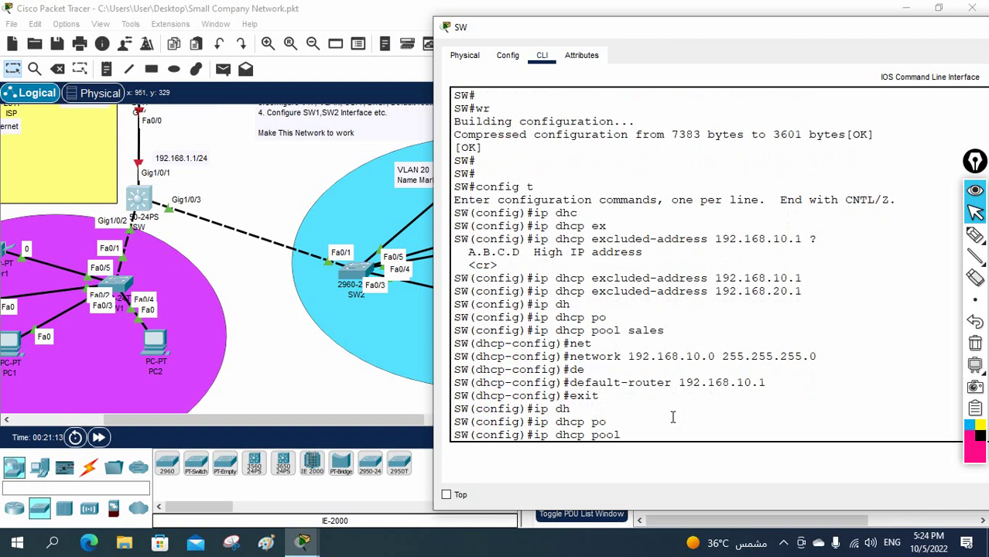
text(Marketing)
key(Return)
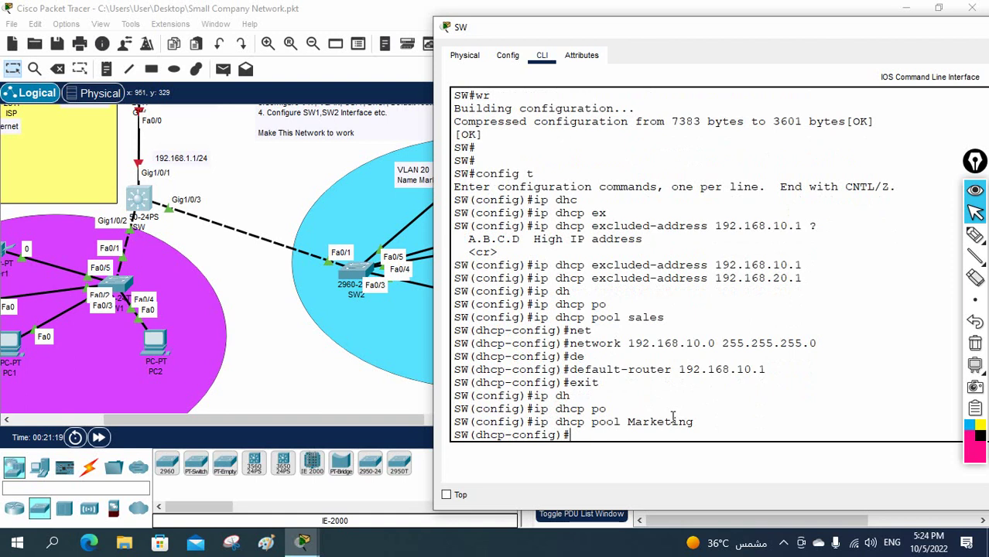
Set the Marketing pool's network to 192.168.20.0 with mask 255.255.255.0
text(net)
key(Tab)
text(1)
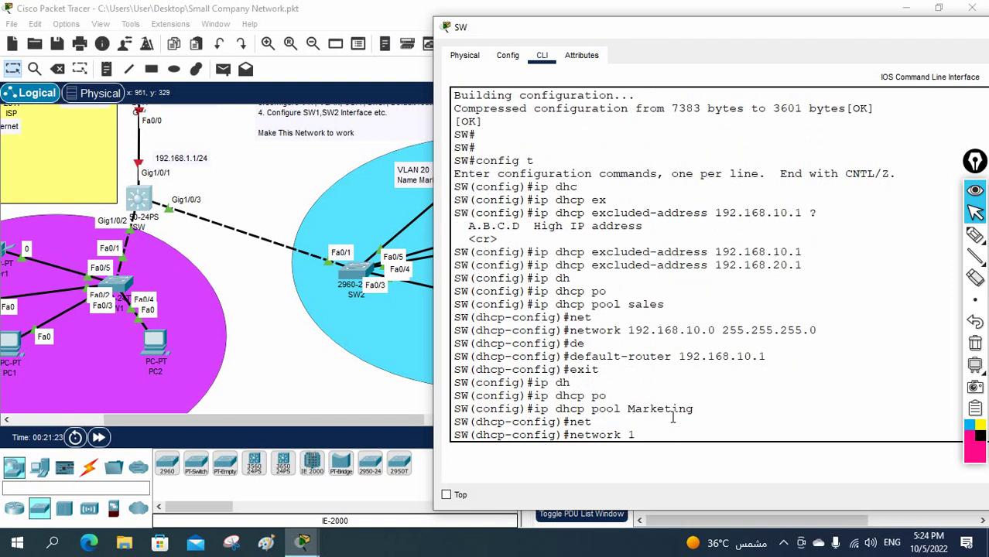
text(92.168.20.0 255.2)
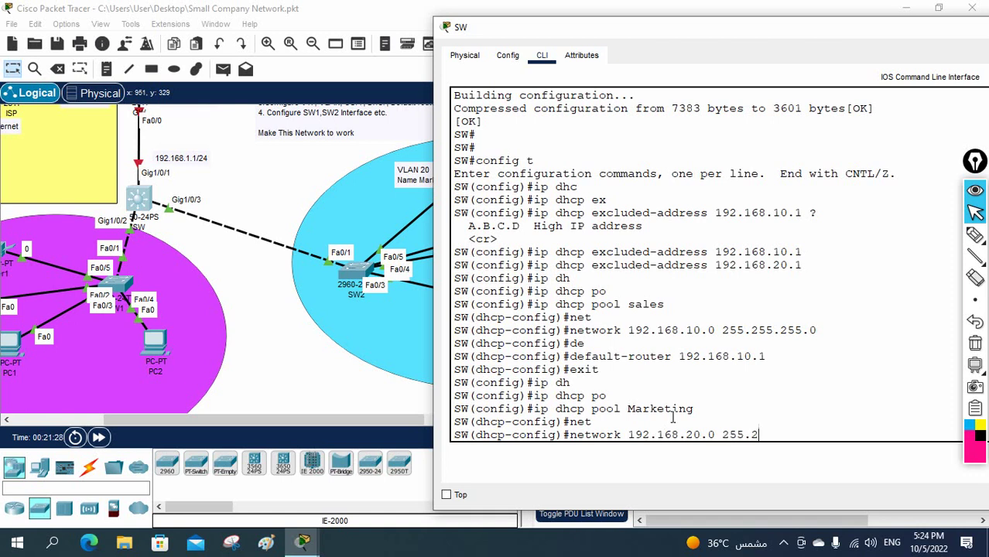
text(55.255.0)
key(Return)
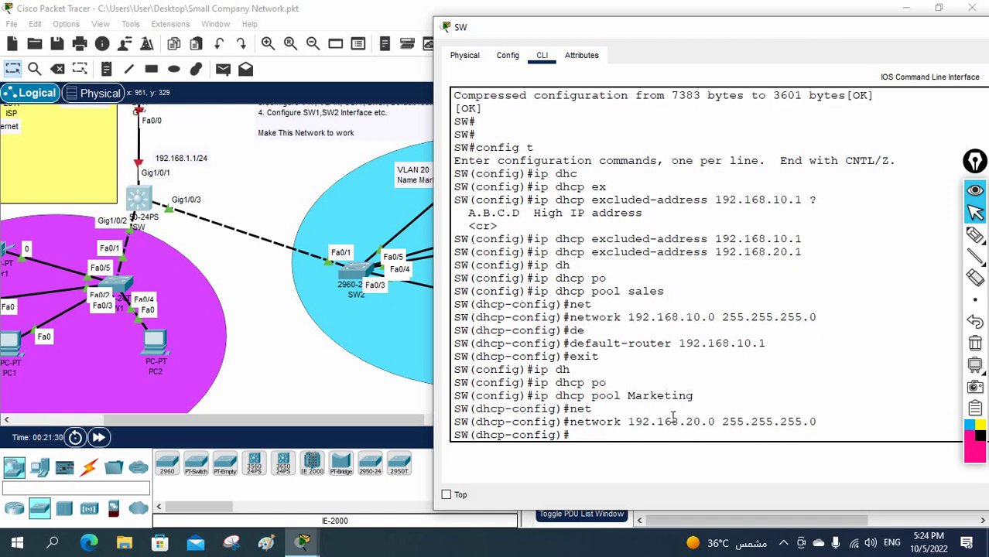
Set the Marketing pool's default router to 192.168.20.1
text(de)
key(Tab)
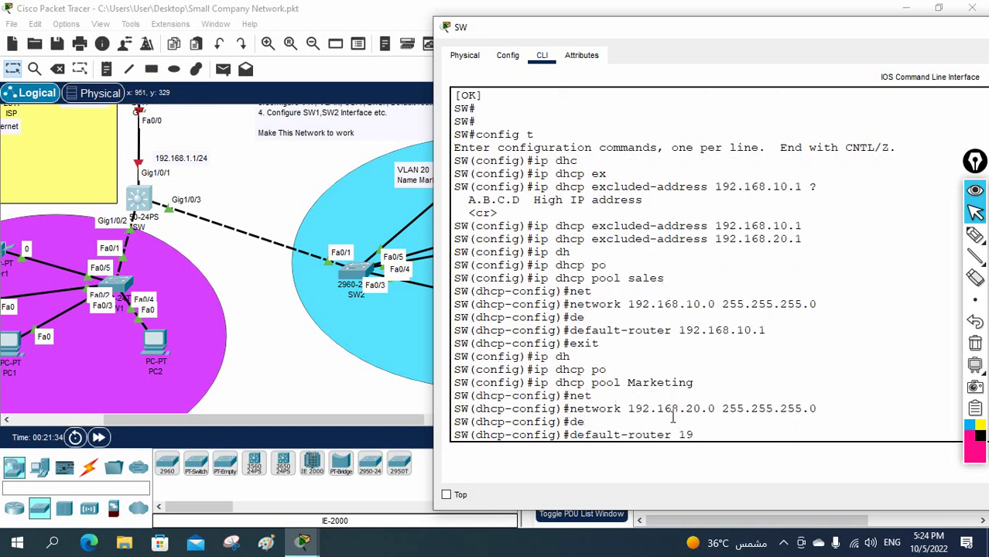
text(192.168.20.1)
key(Return)
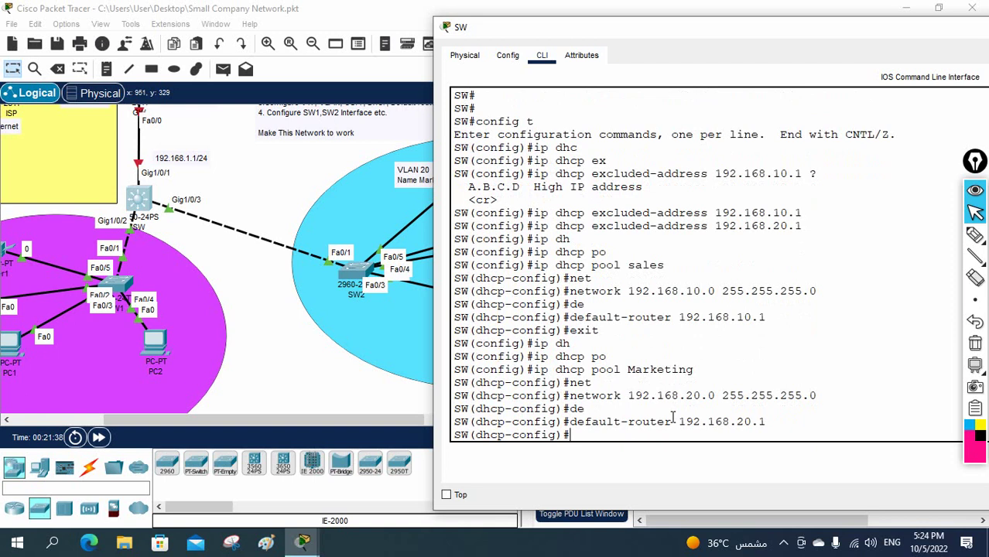
Leave DHCP configuration mode and save the central switch's configuration with wr
key(ctrl+z)
key(Return)
key(Return)
key(Return)
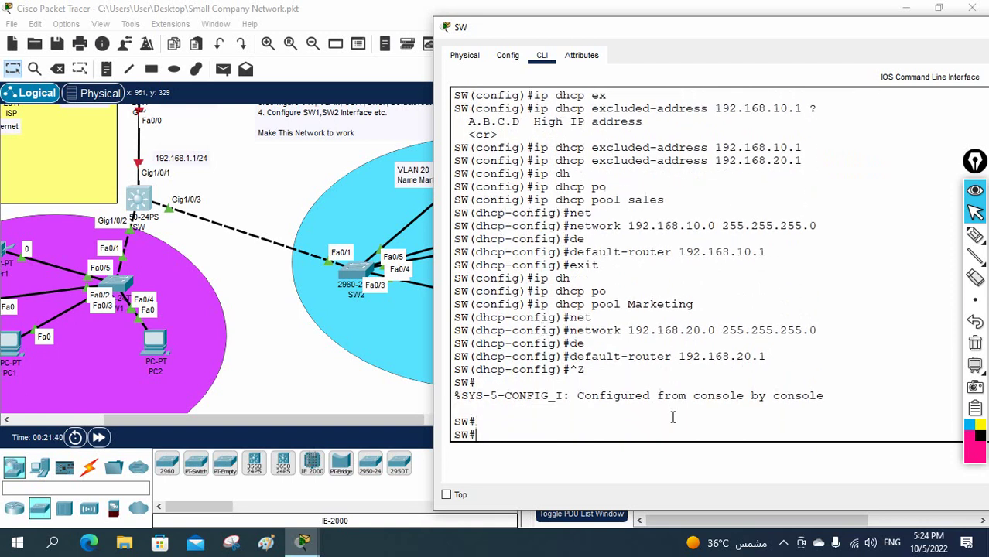
text(wr)
key(Return)
key(Return)
key(Return)
key(Return)
key(Return)
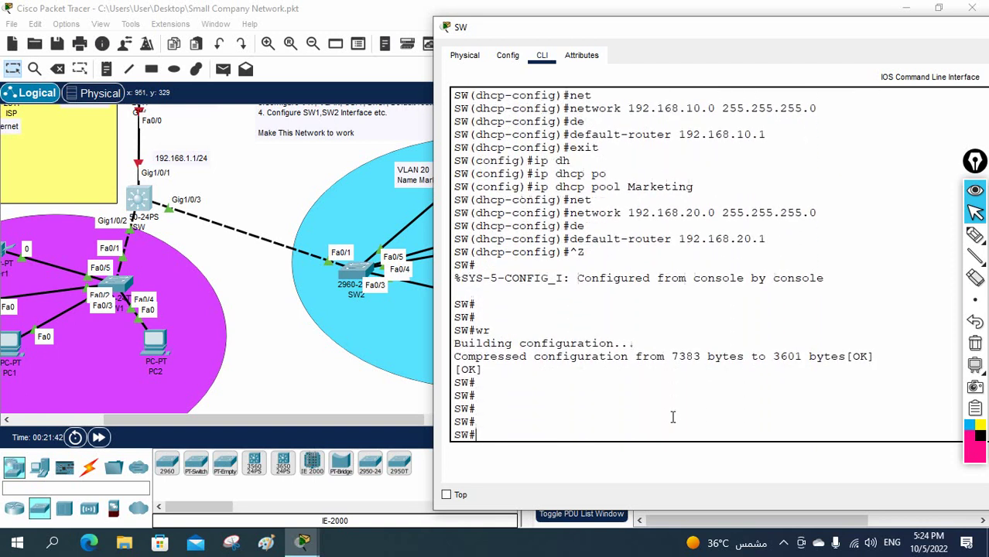
Open the SW1 switch's console, widen its window and leave configuration mode for the privileged prompt
click(120, 286)
click(120, 286)
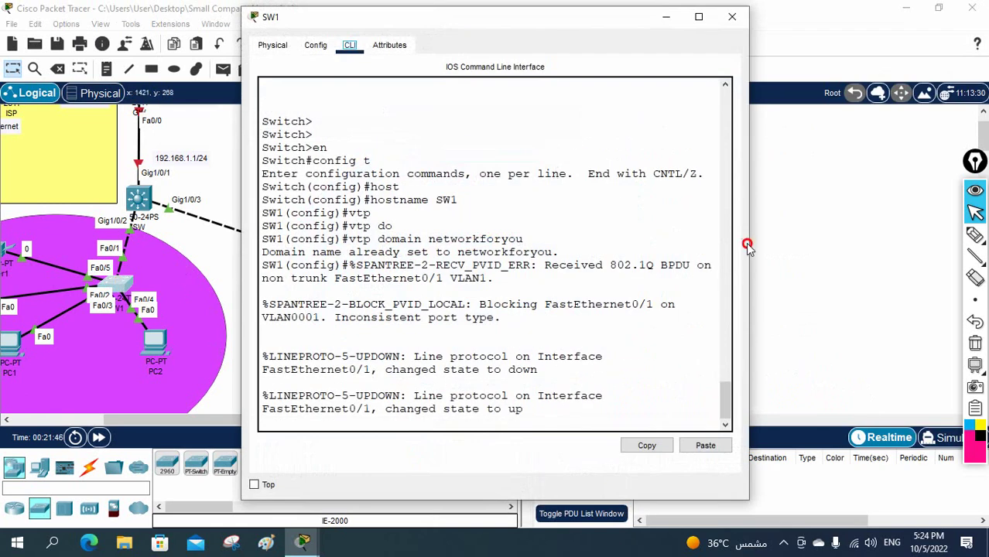
drag(750, 242, 896, 242)
key(Return)
key(Return)
key(Return)
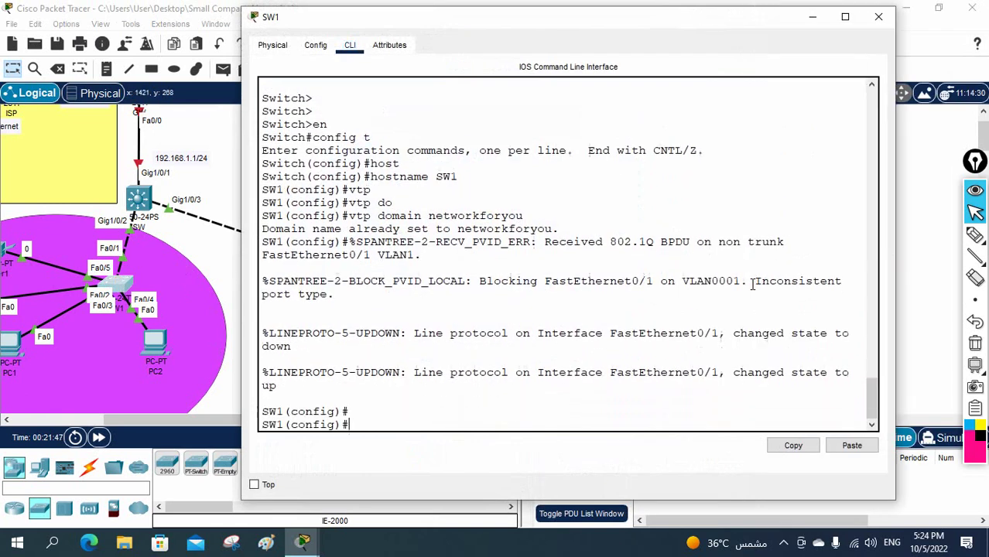
key(ctrl+z)
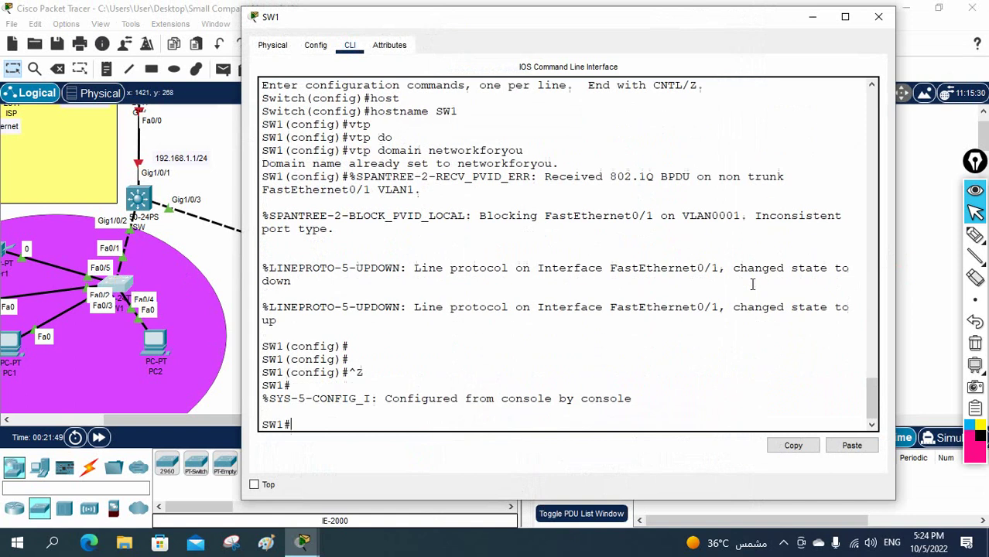
Run sh vlan br on SW1 to check the sales and Marketing VLANs, and close its window
key(Return)
text(sh vlan br)
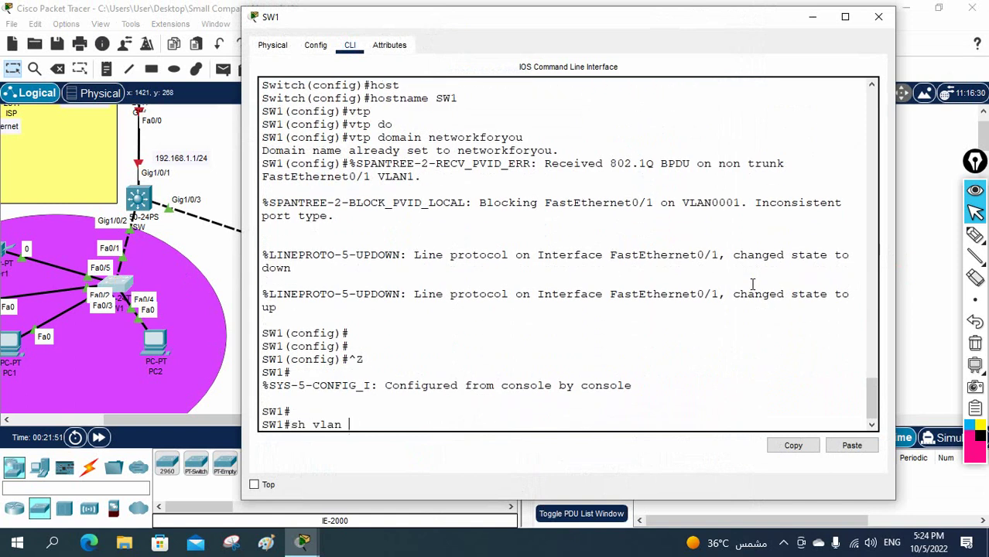
key(Return)
key(Return)
key(Return)
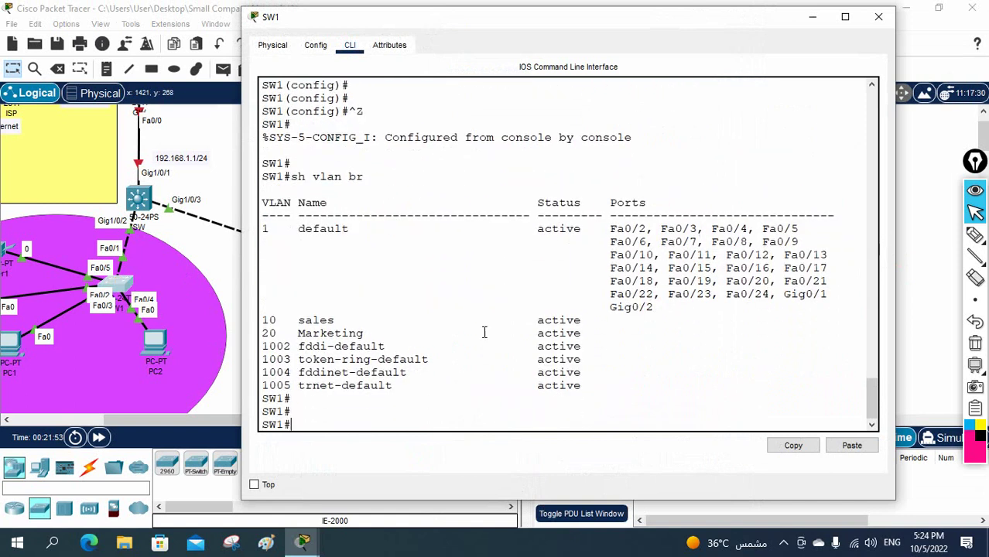
drag(263, 319, 592, 332)
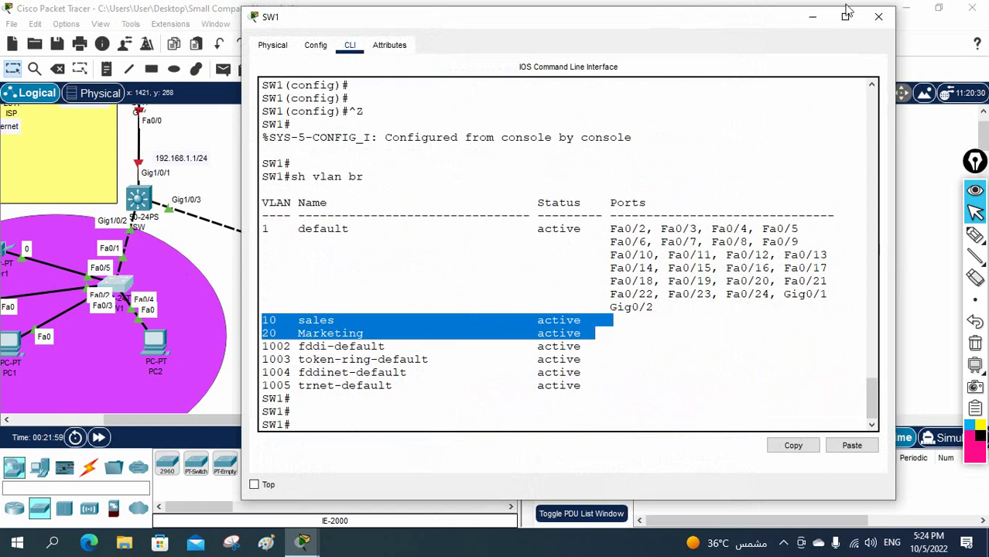
click(878, 16)
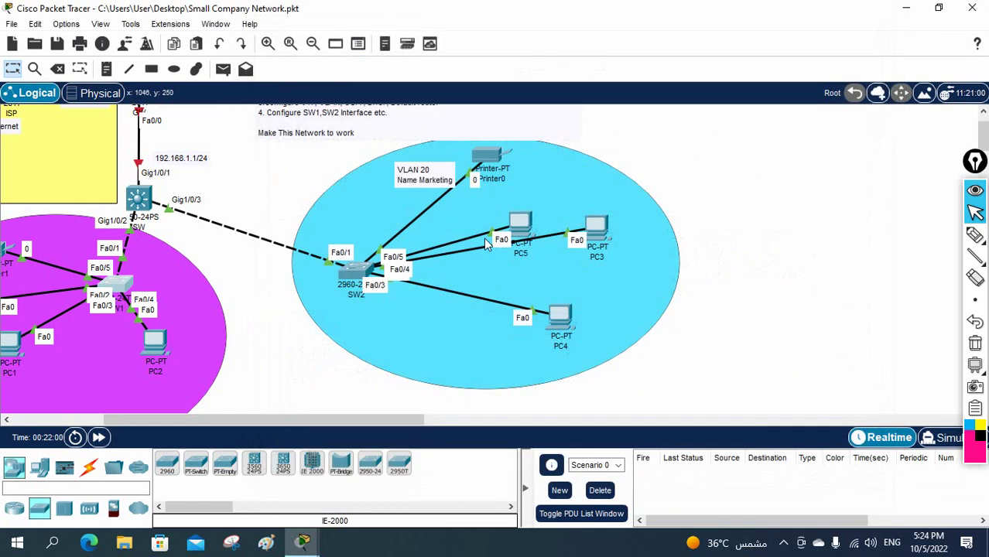
Open the SW2 switch's console, widen its window and exit configuration mode to the privileged prompt
click(356, 270)
drag(748, 219, 934, 225)
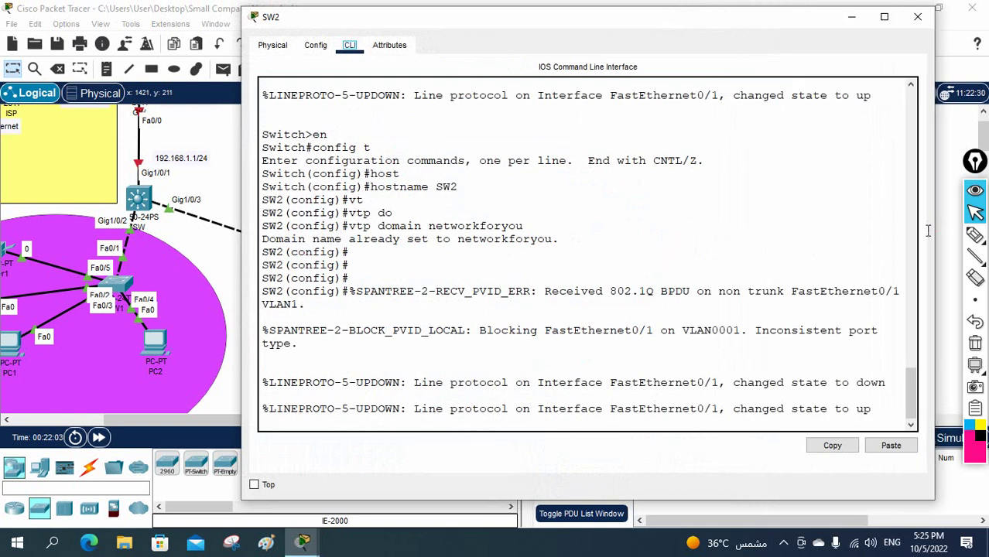
click(730, 282)
key(Return)
key(Return)
key(Return)
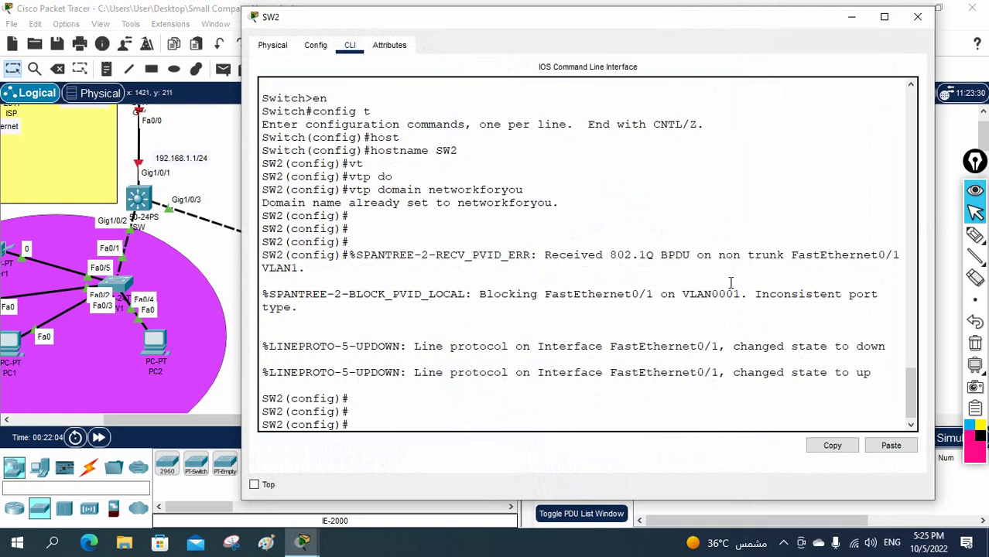
text(exit)
key(Return)
key(Return)
key(Return)
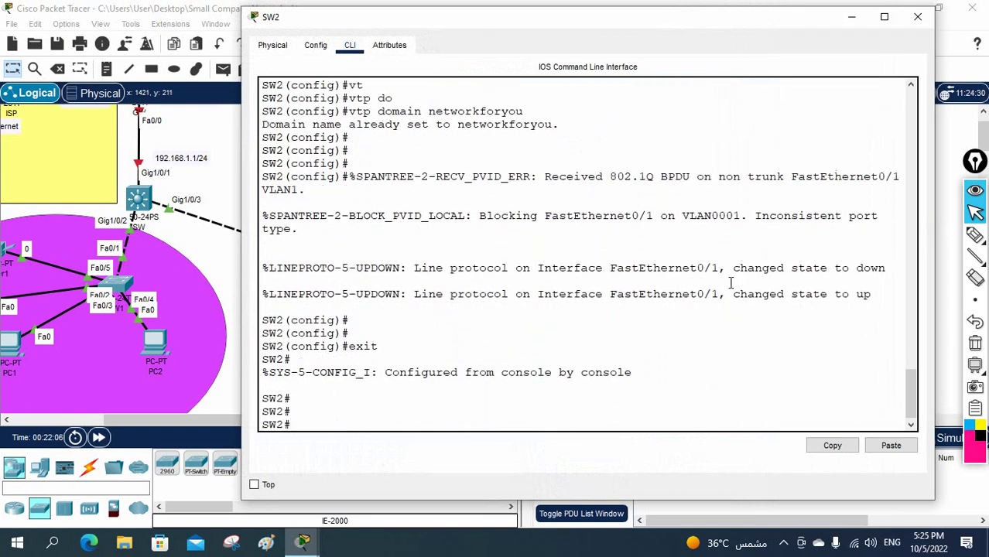
Run sh vlan br on SW2 to check the sales and Marketing VLANs, and close its window
text(sh vlan br)
key(Return)
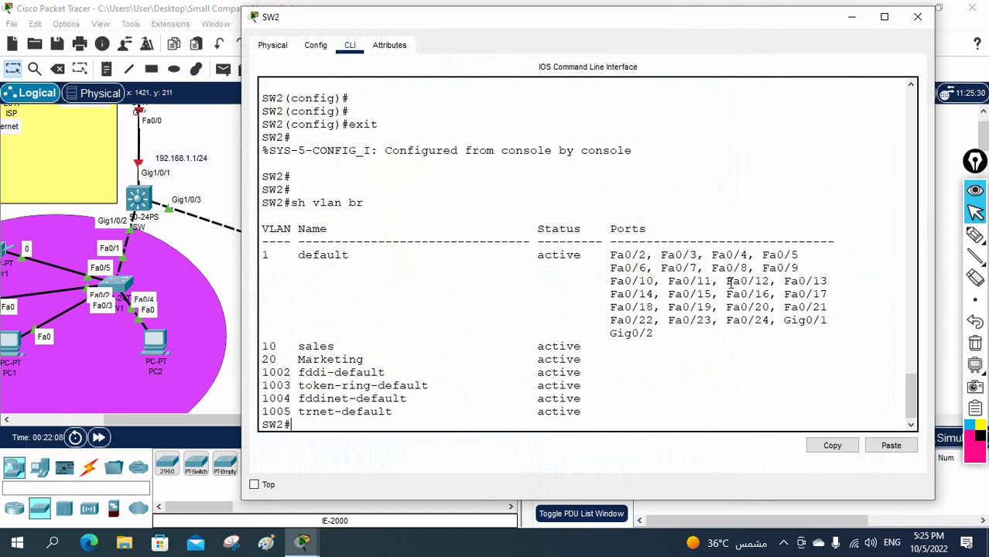
key(Return)
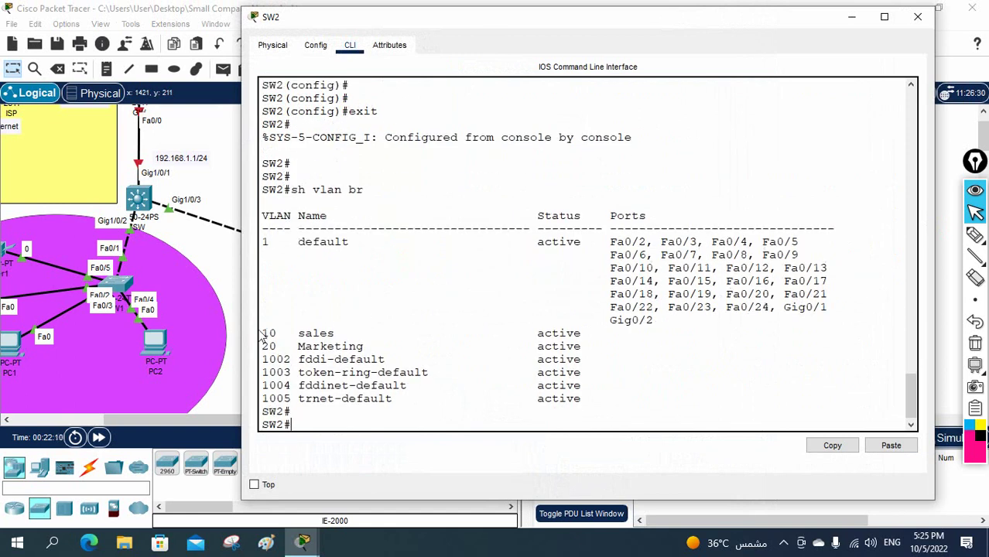
drag(265, 333, 653, 343)
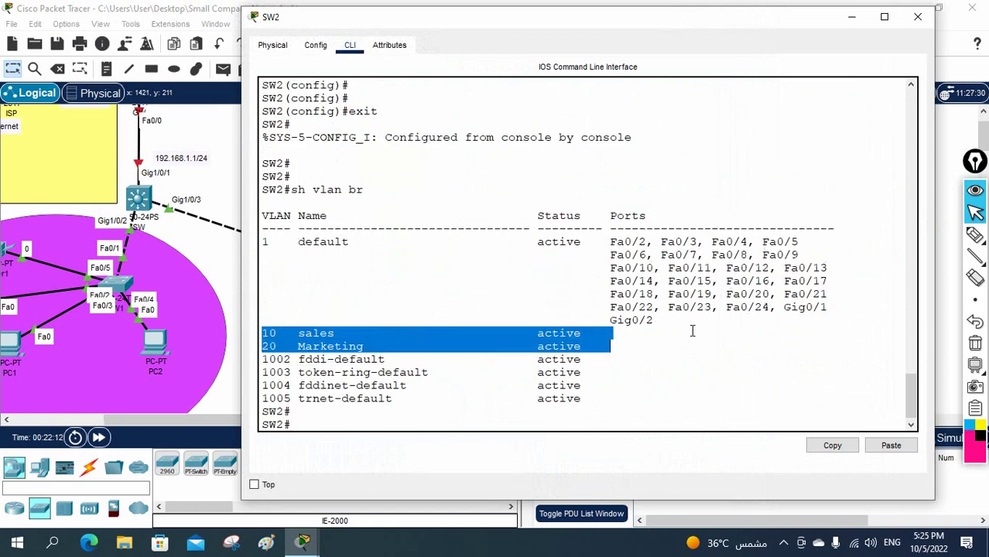
click(918, 16)
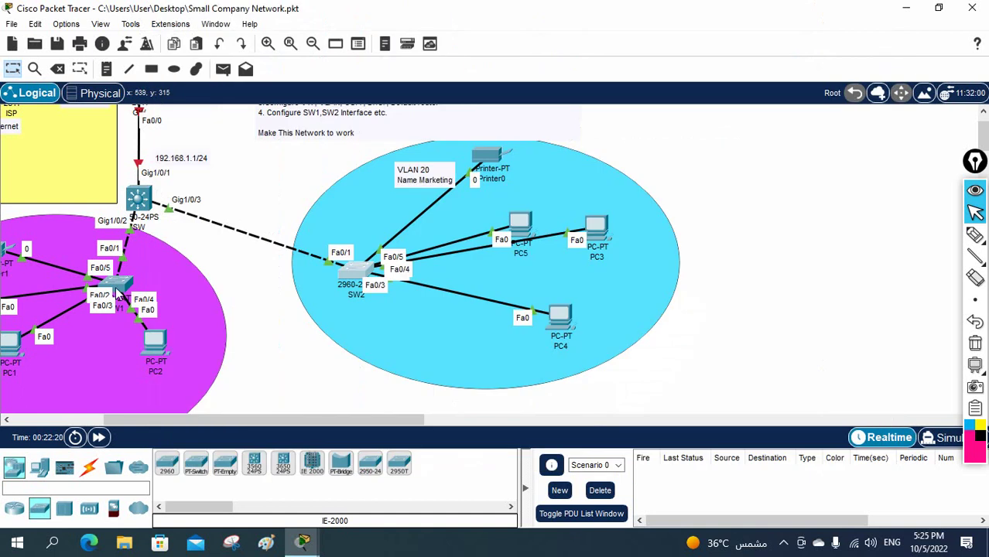
mouse_move(117, 292)
scroll(178, 317, up, 1)
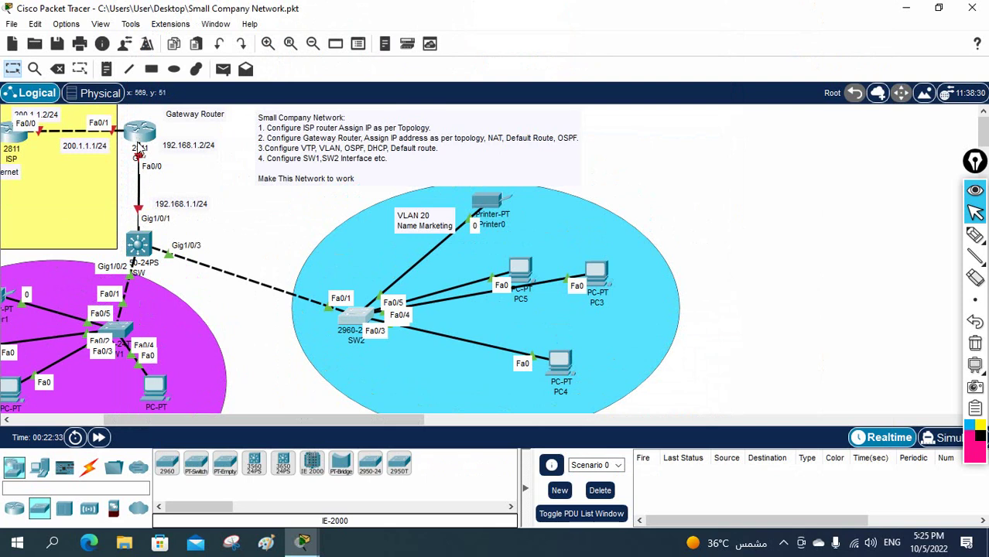
mouse_move(138, 145)
mouse_move(20, 148)
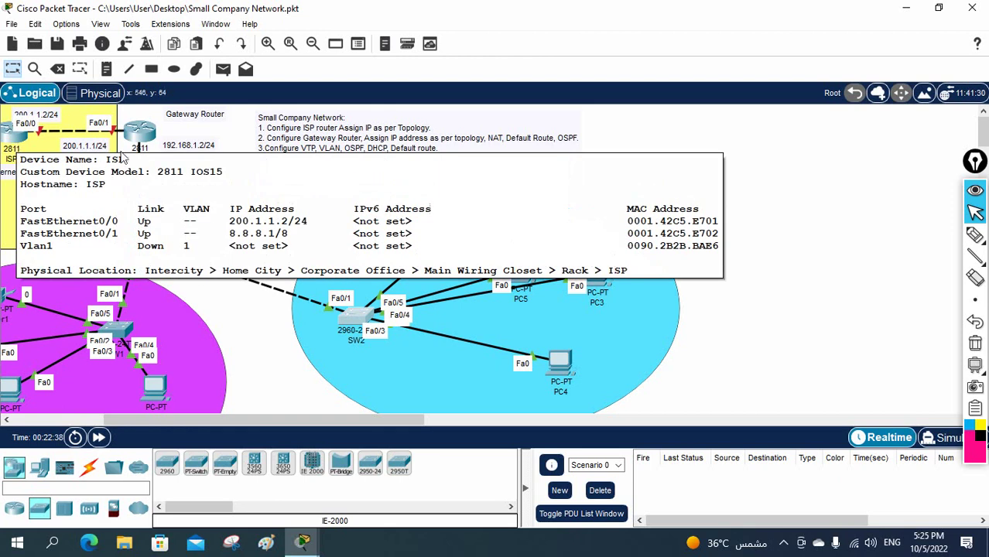